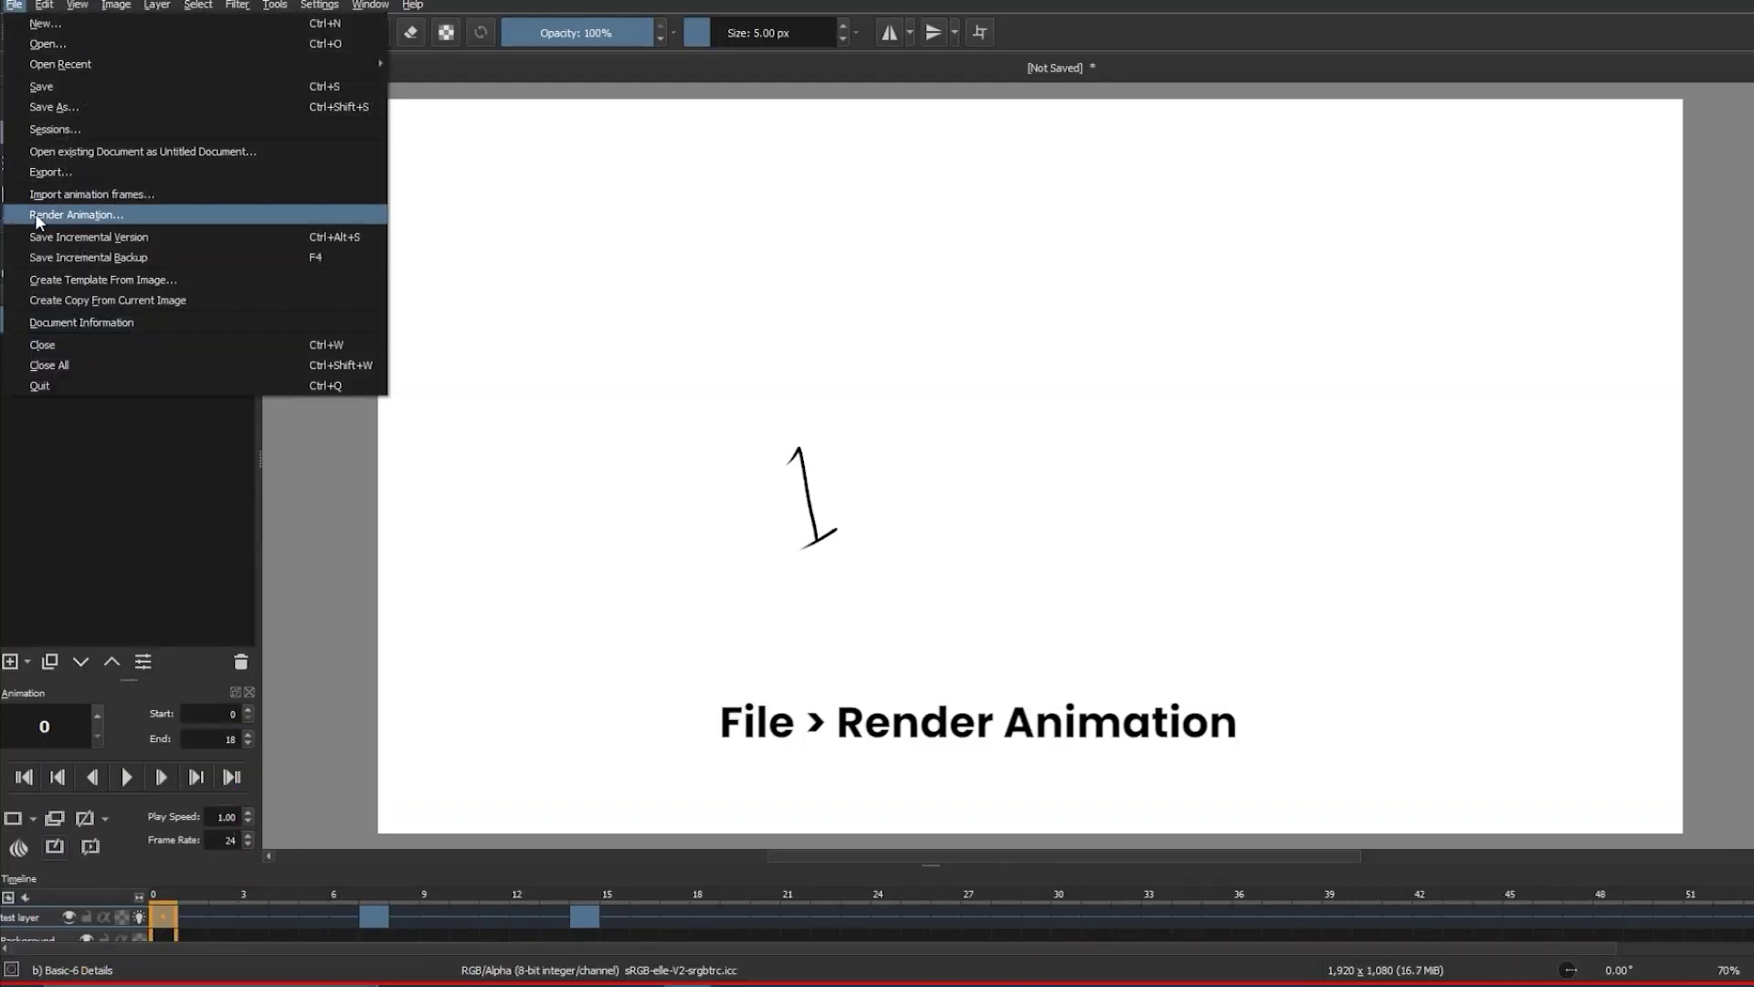
# - Render the animation as numbered image frames, frame0000 through frame0018
pyautogui.click(38, 217)
pyautogui.click(989, 681)
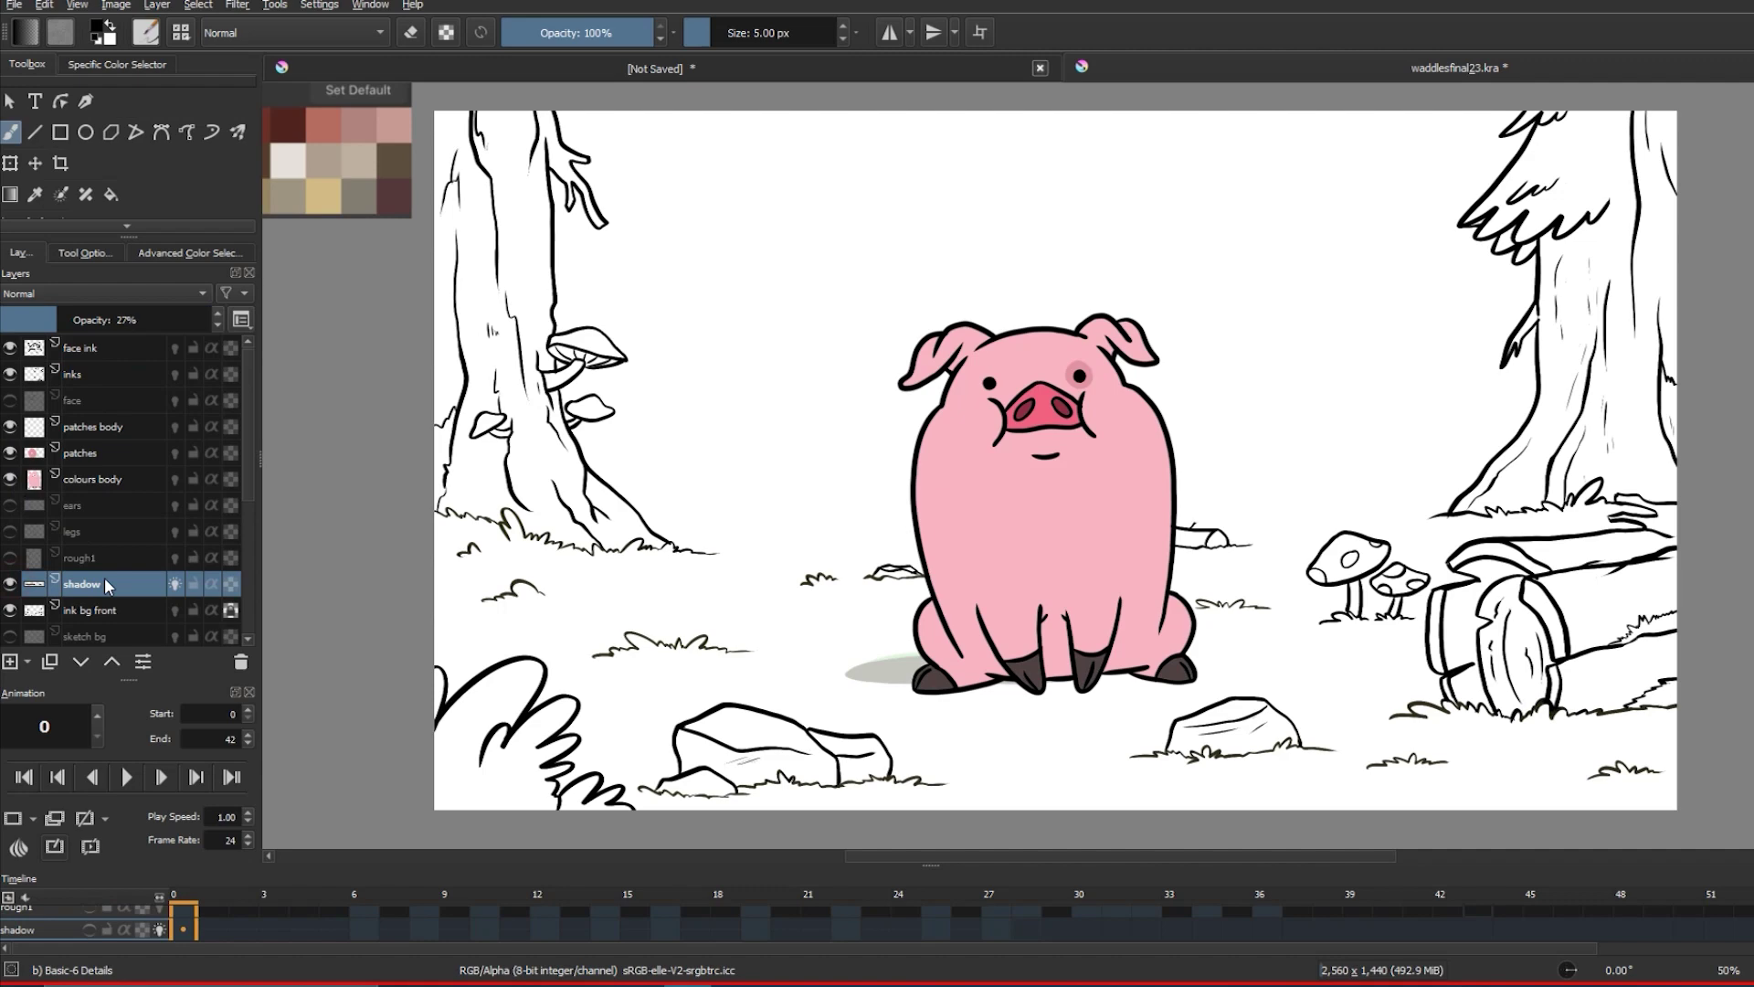
pyautogui.scroll(-1, 14, 453)
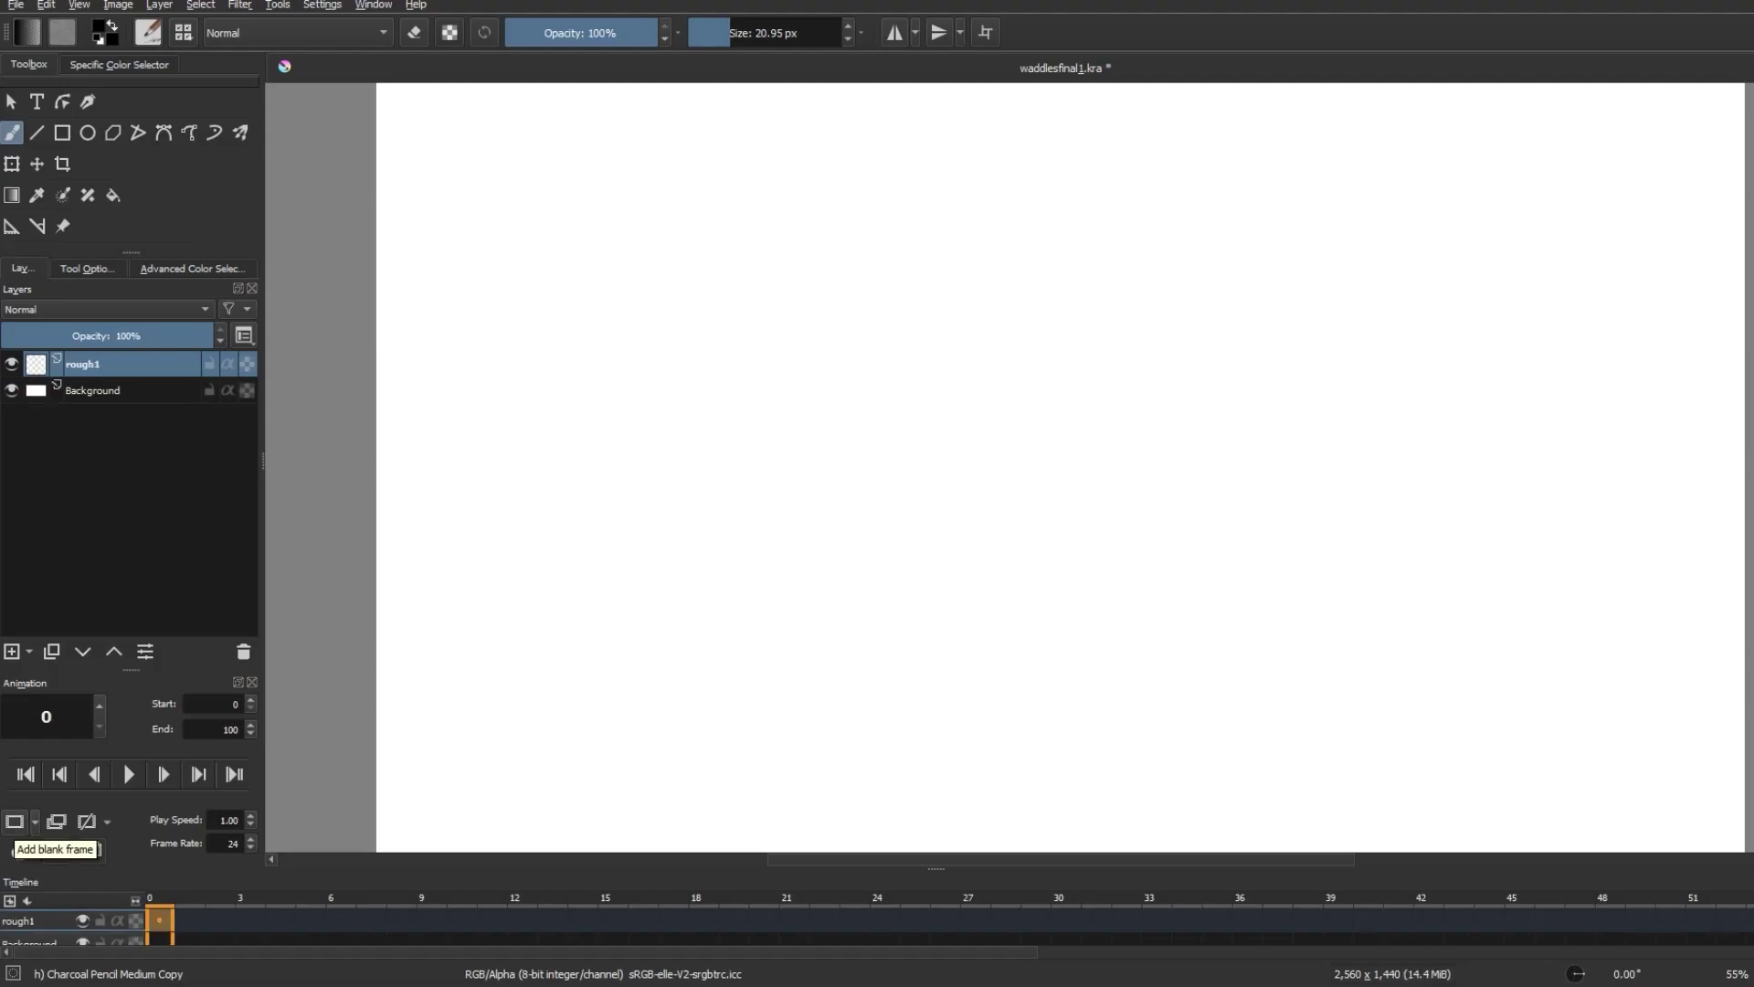
# - Sketch the rough body keyframes on rough1, redraw frame 21's left edge, and check playback
pyautogui.moveTo(1097, 357); pyautogui.dragTo(923, 694)
pyautogui.moveTo(854, 548); pyautogui.dragTo(658, 695)
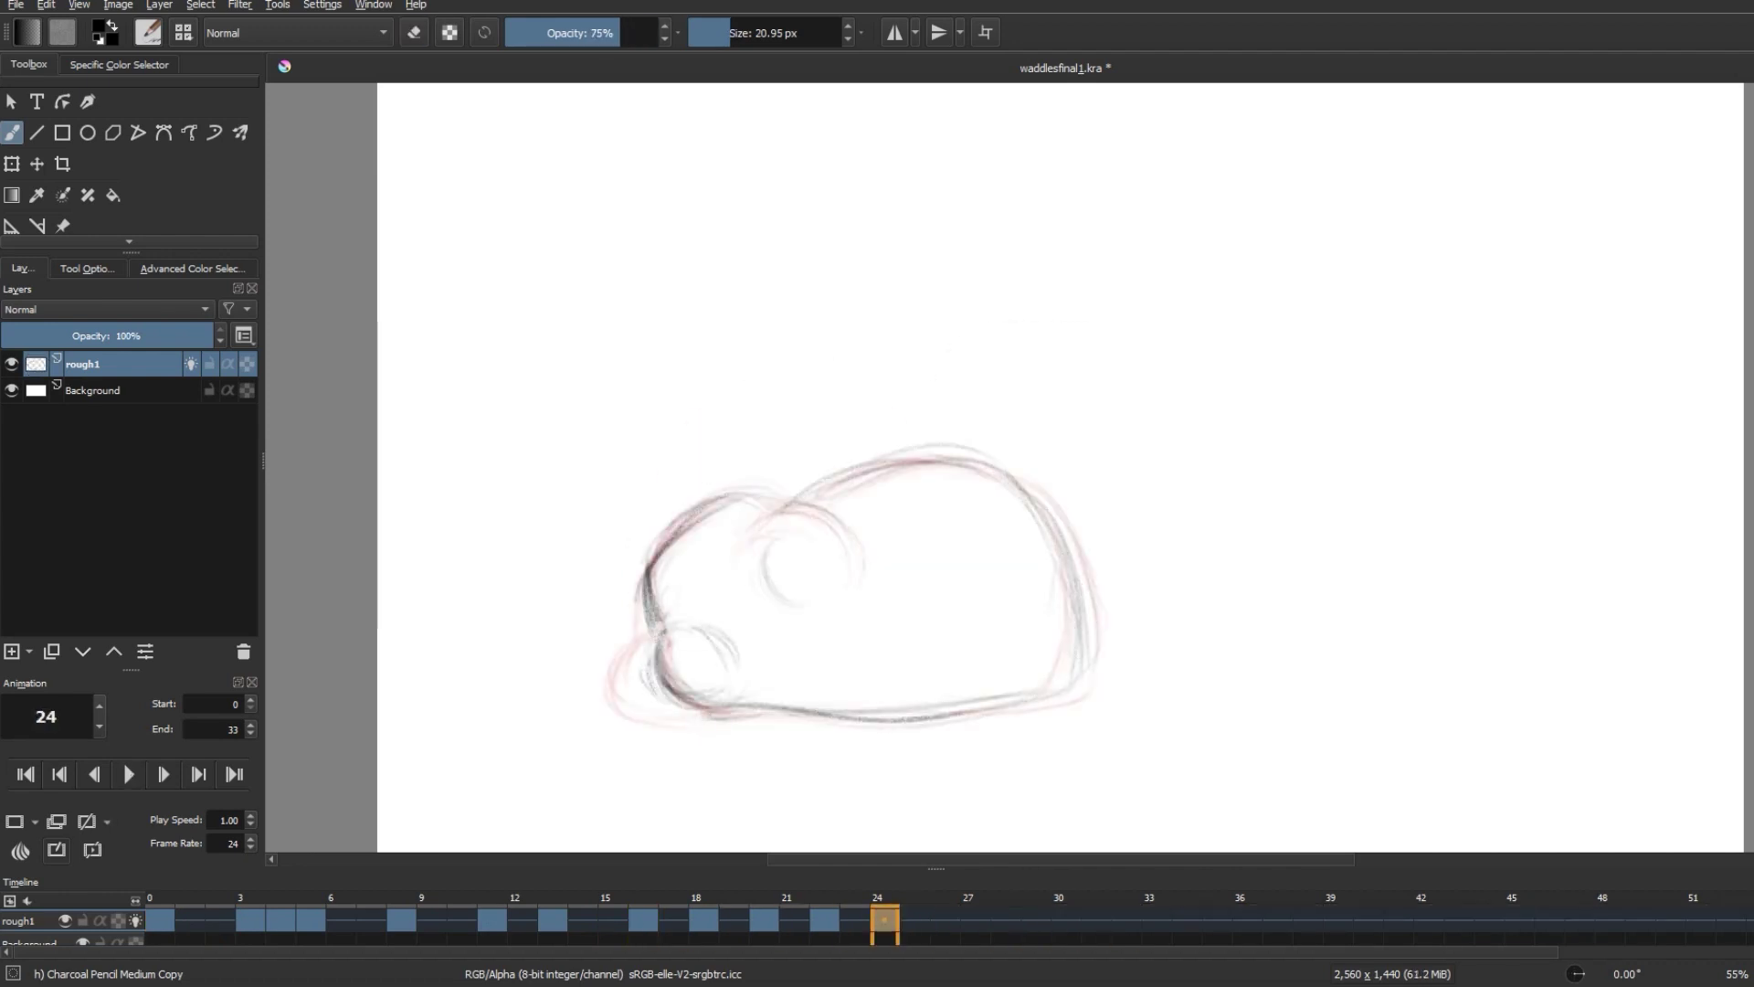
pyautogui.press('space')
pyautogui.moveTo(722, 720); pyautogui.dragTo(646, 567)
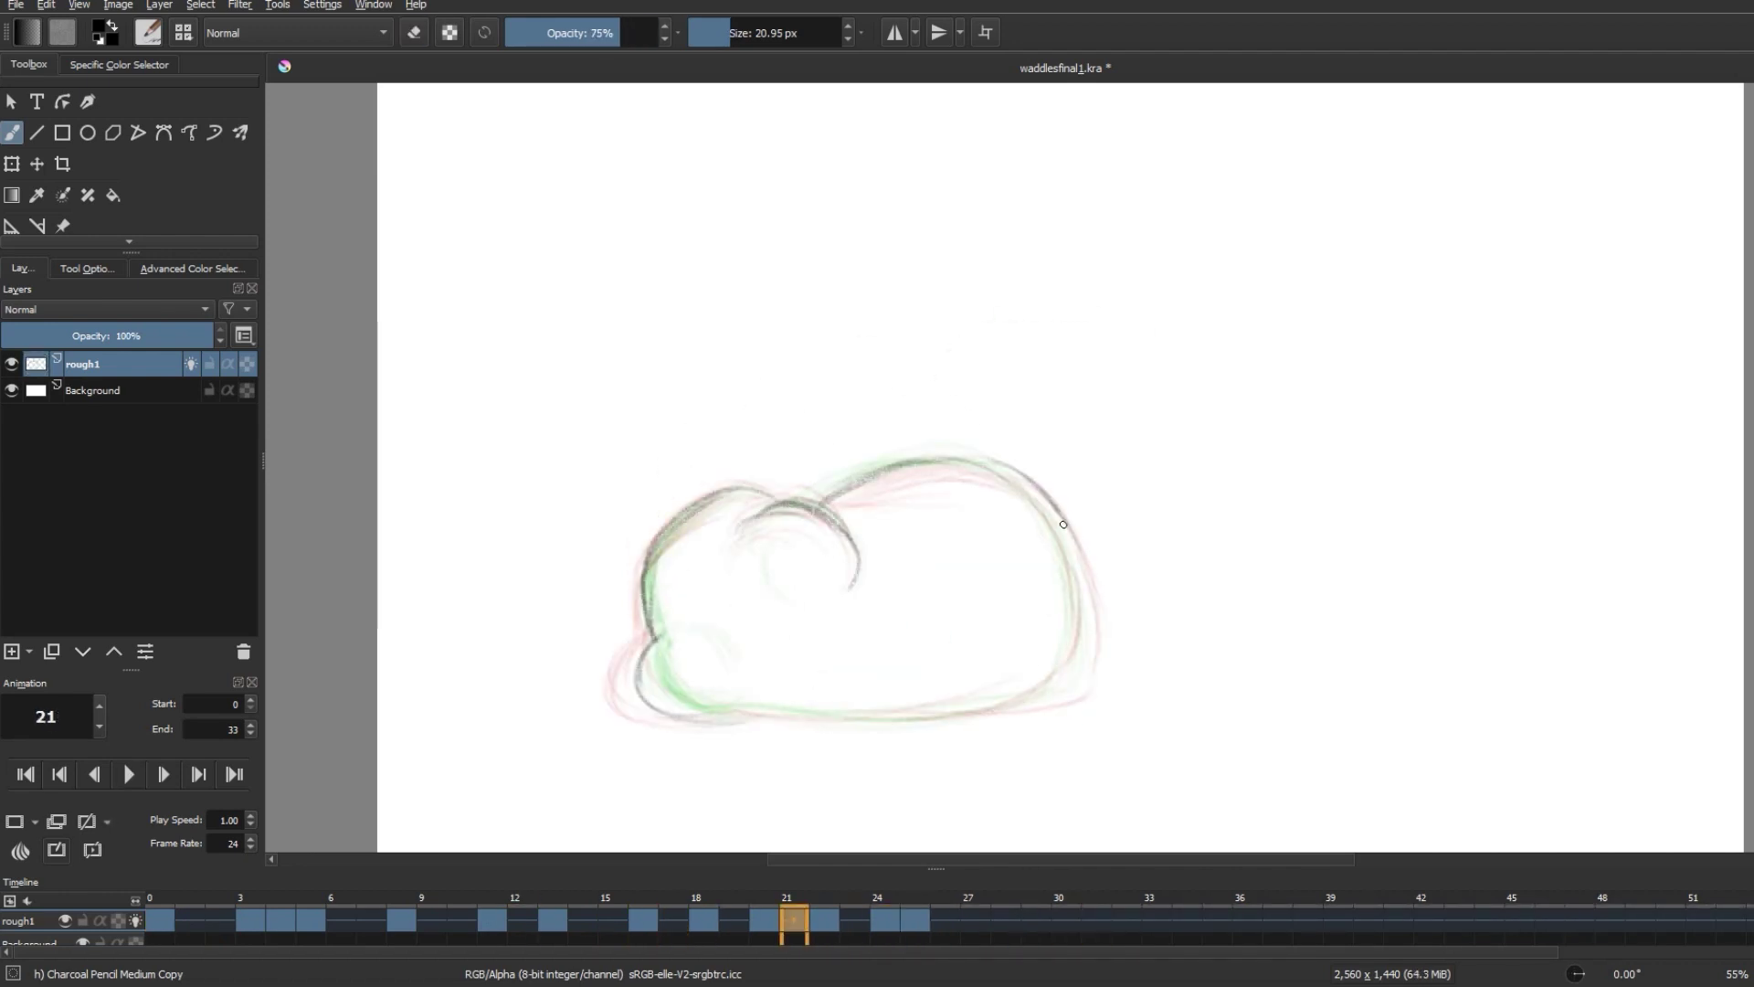
pyautogui.press('space')
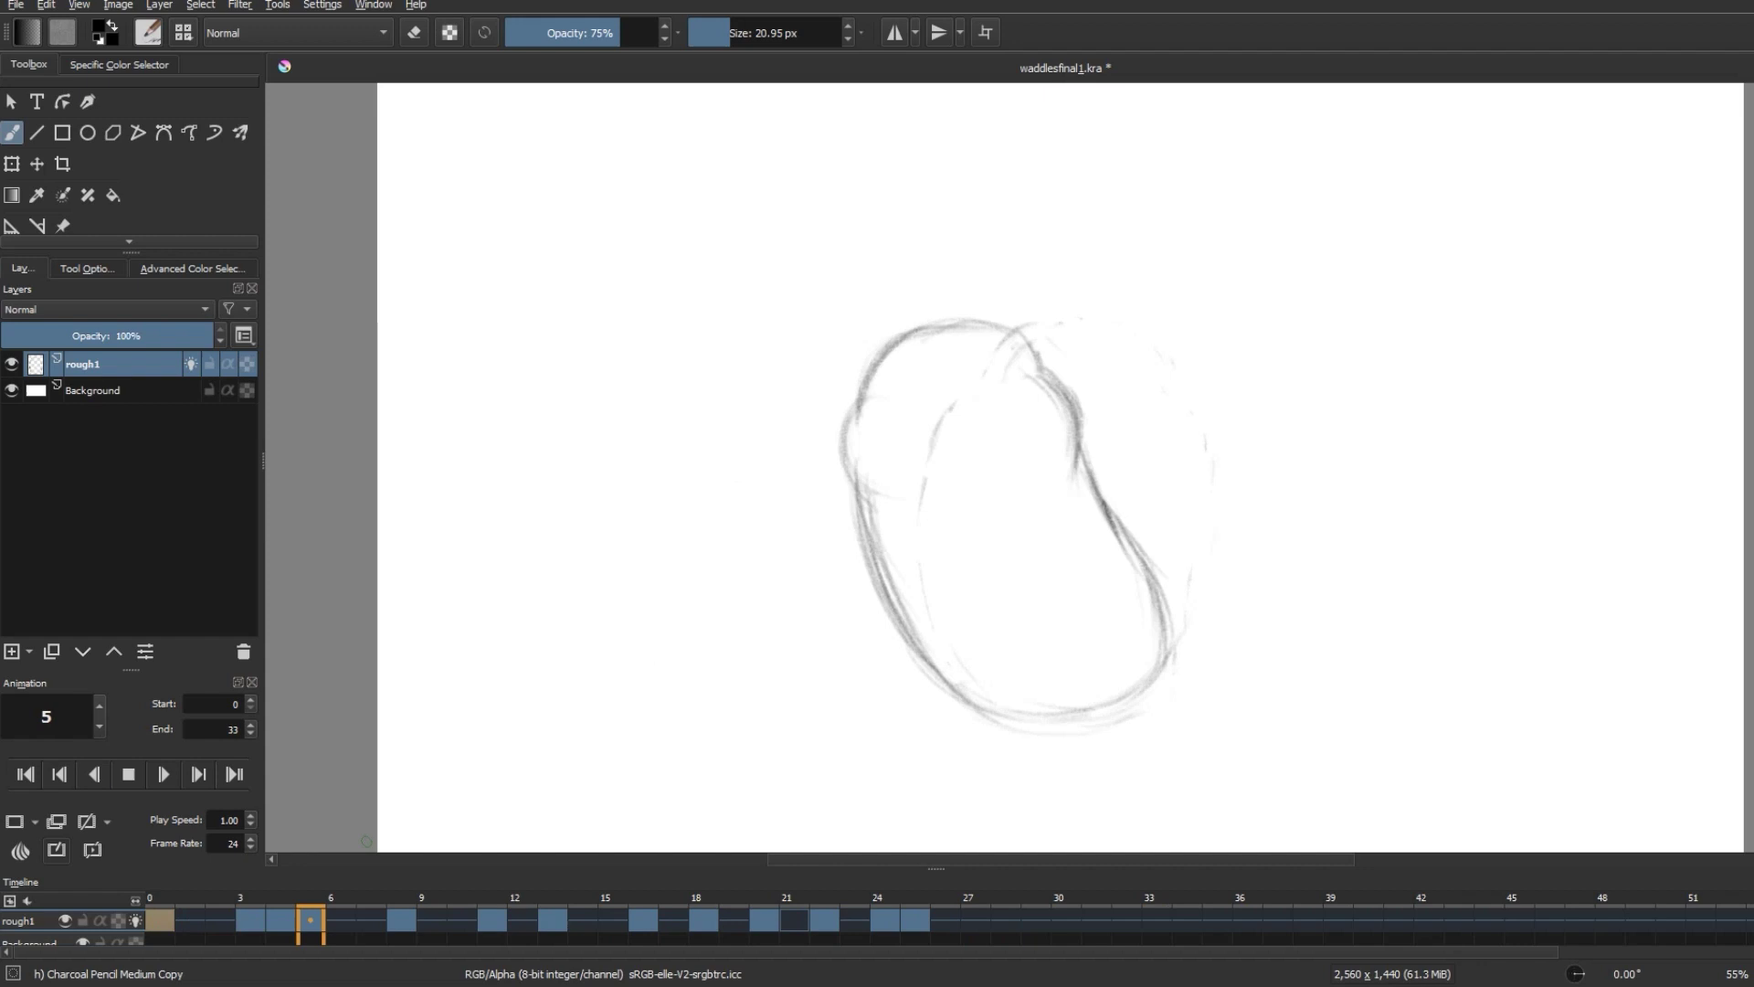
pyautogui.press('space')
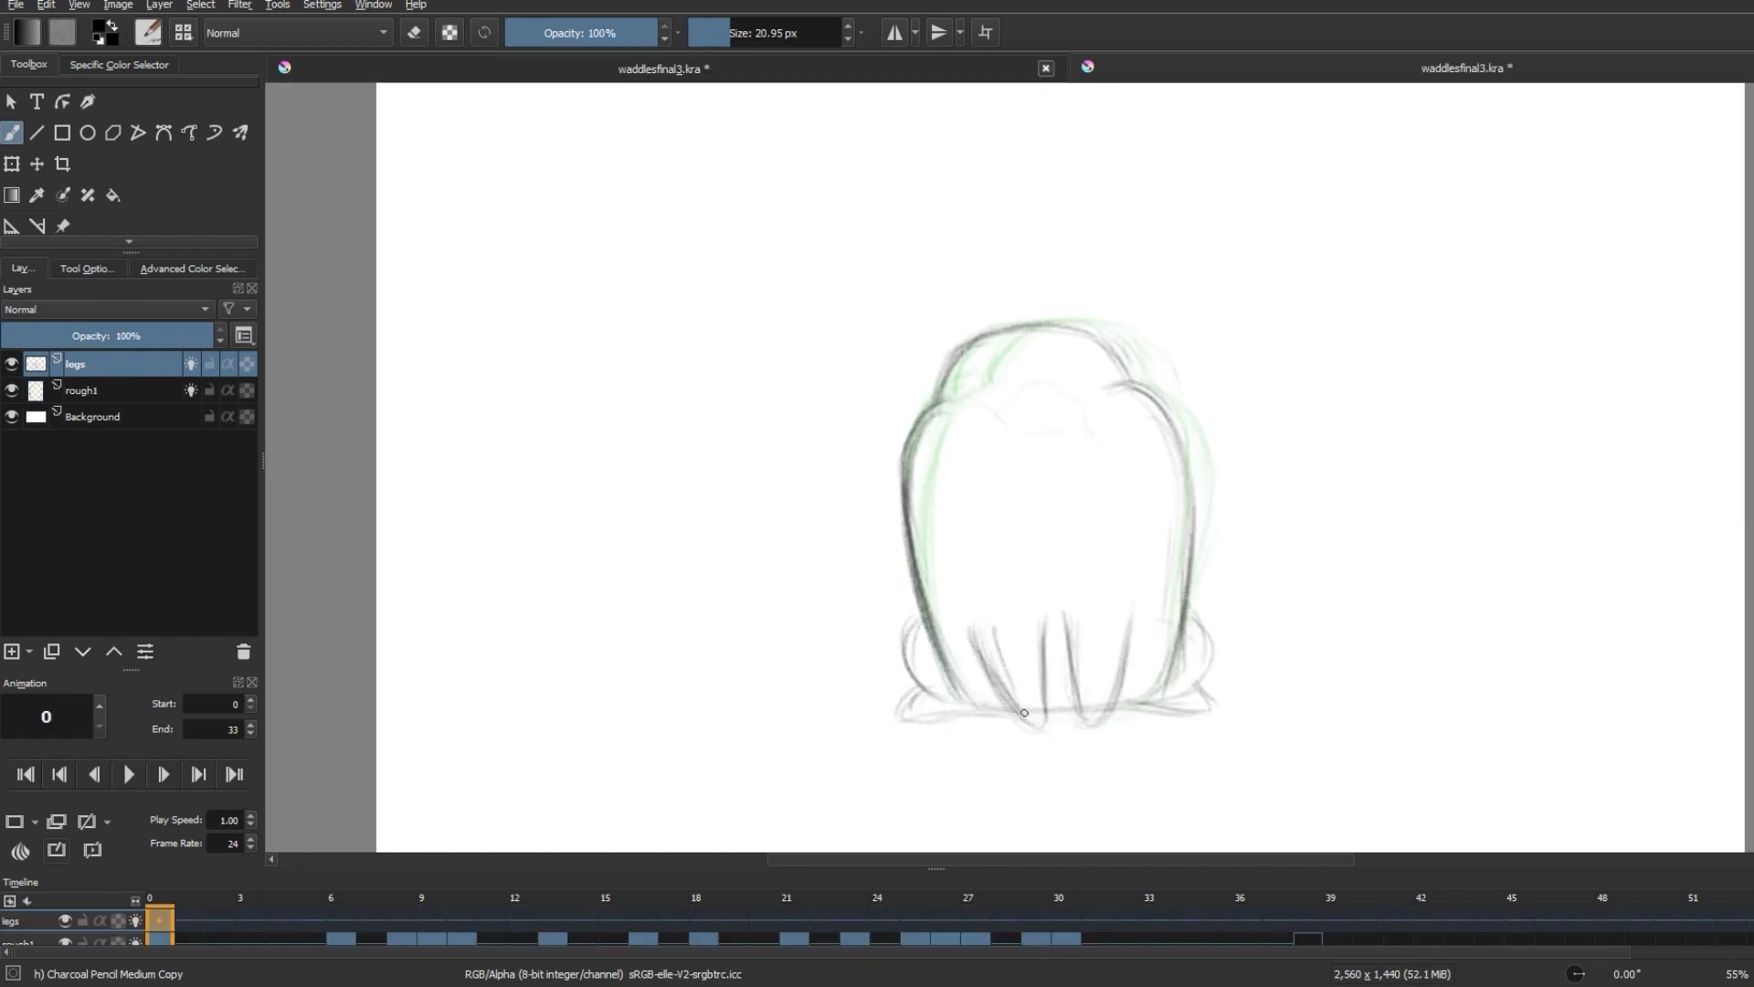
# - Step through and play back the frames around frame 9 to review the sketched legs
pyautogui.press('space')
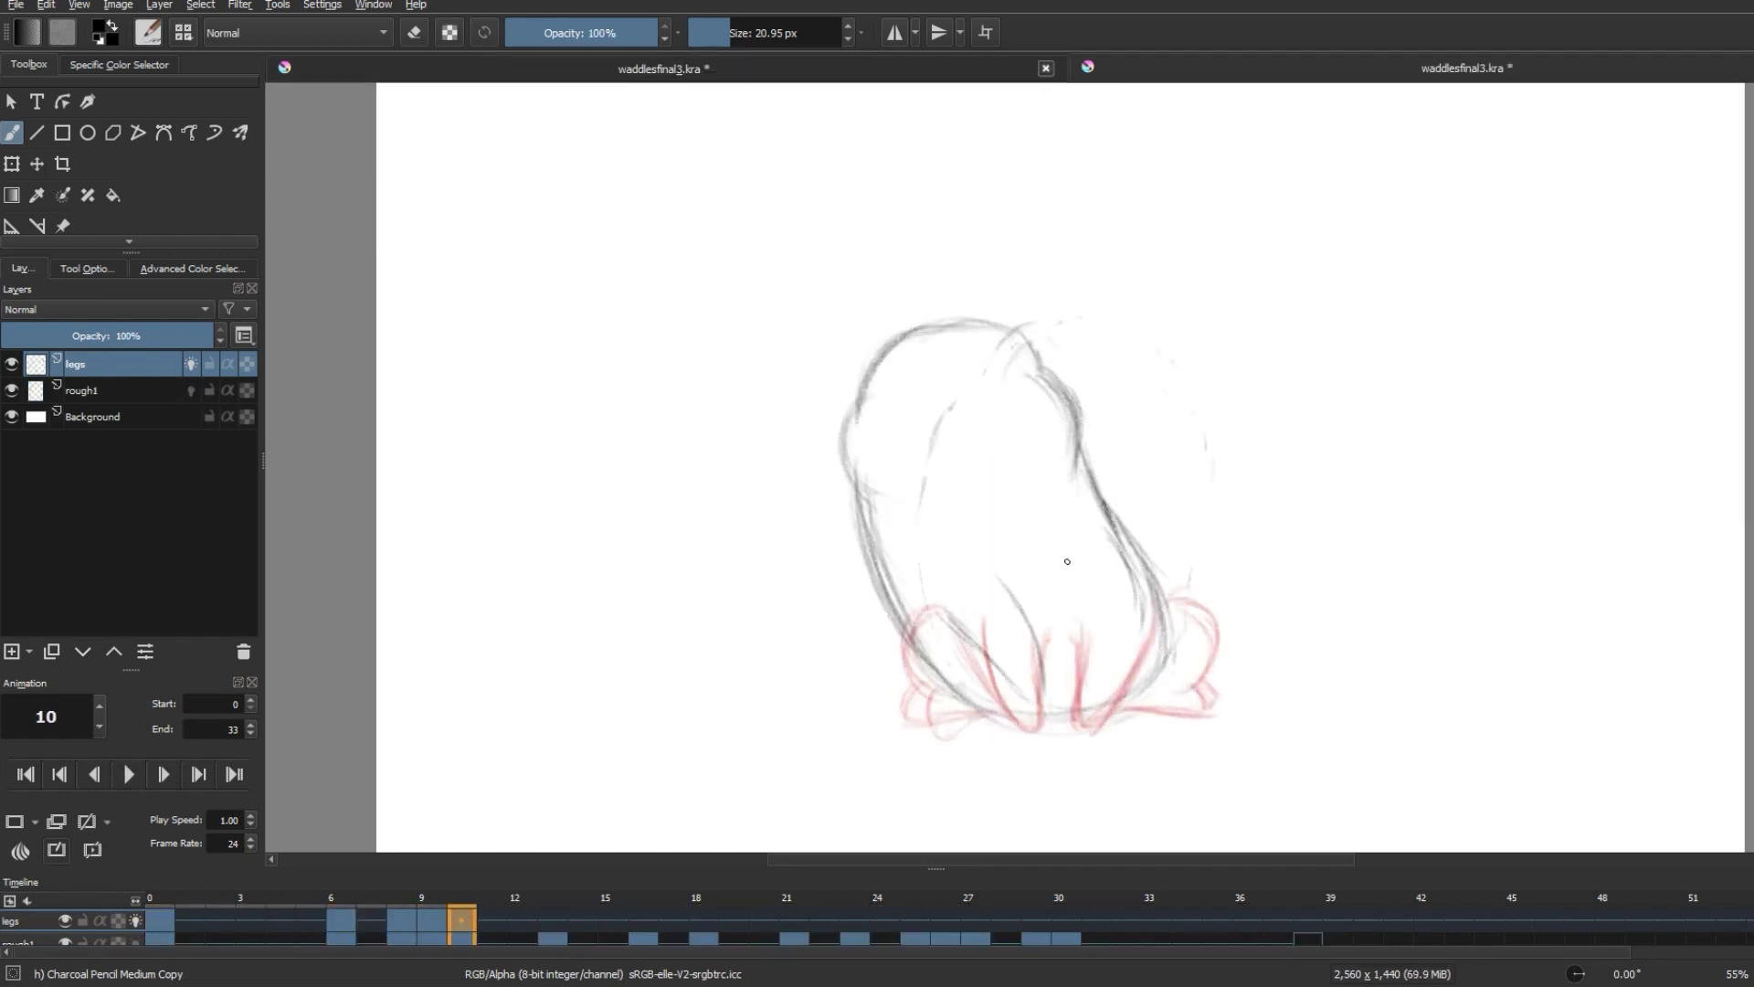
pyautogui.press('Left')
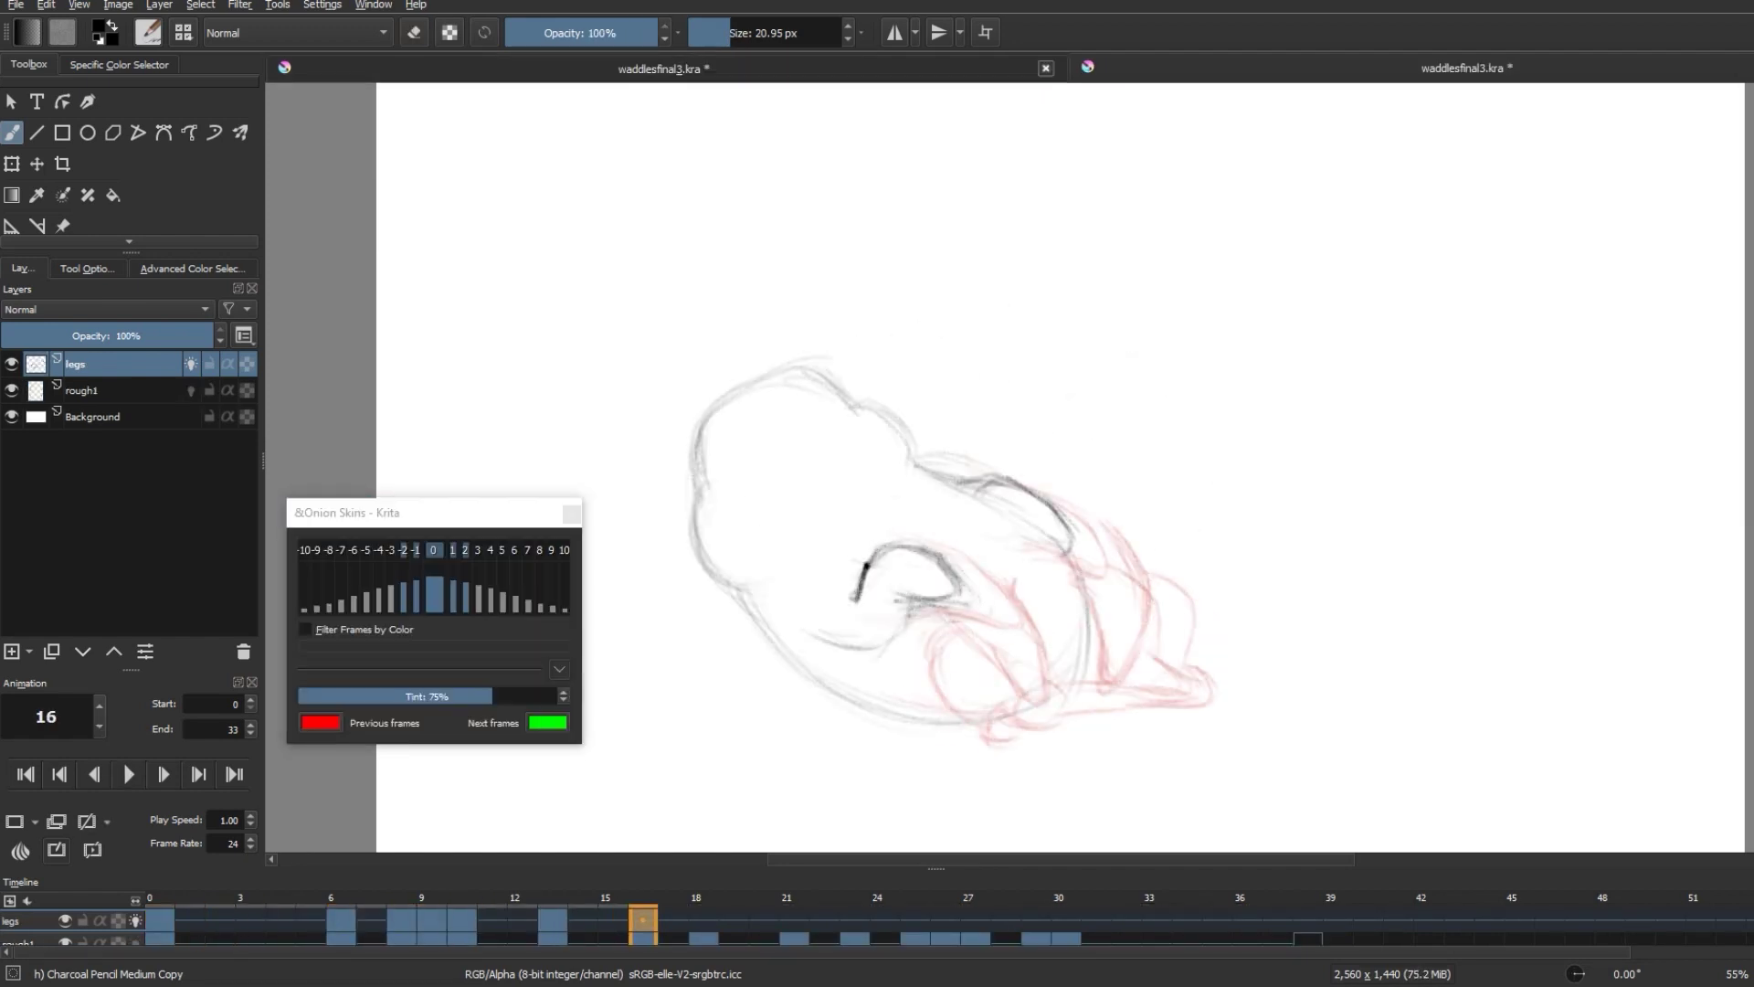
pyautogui.press('space')
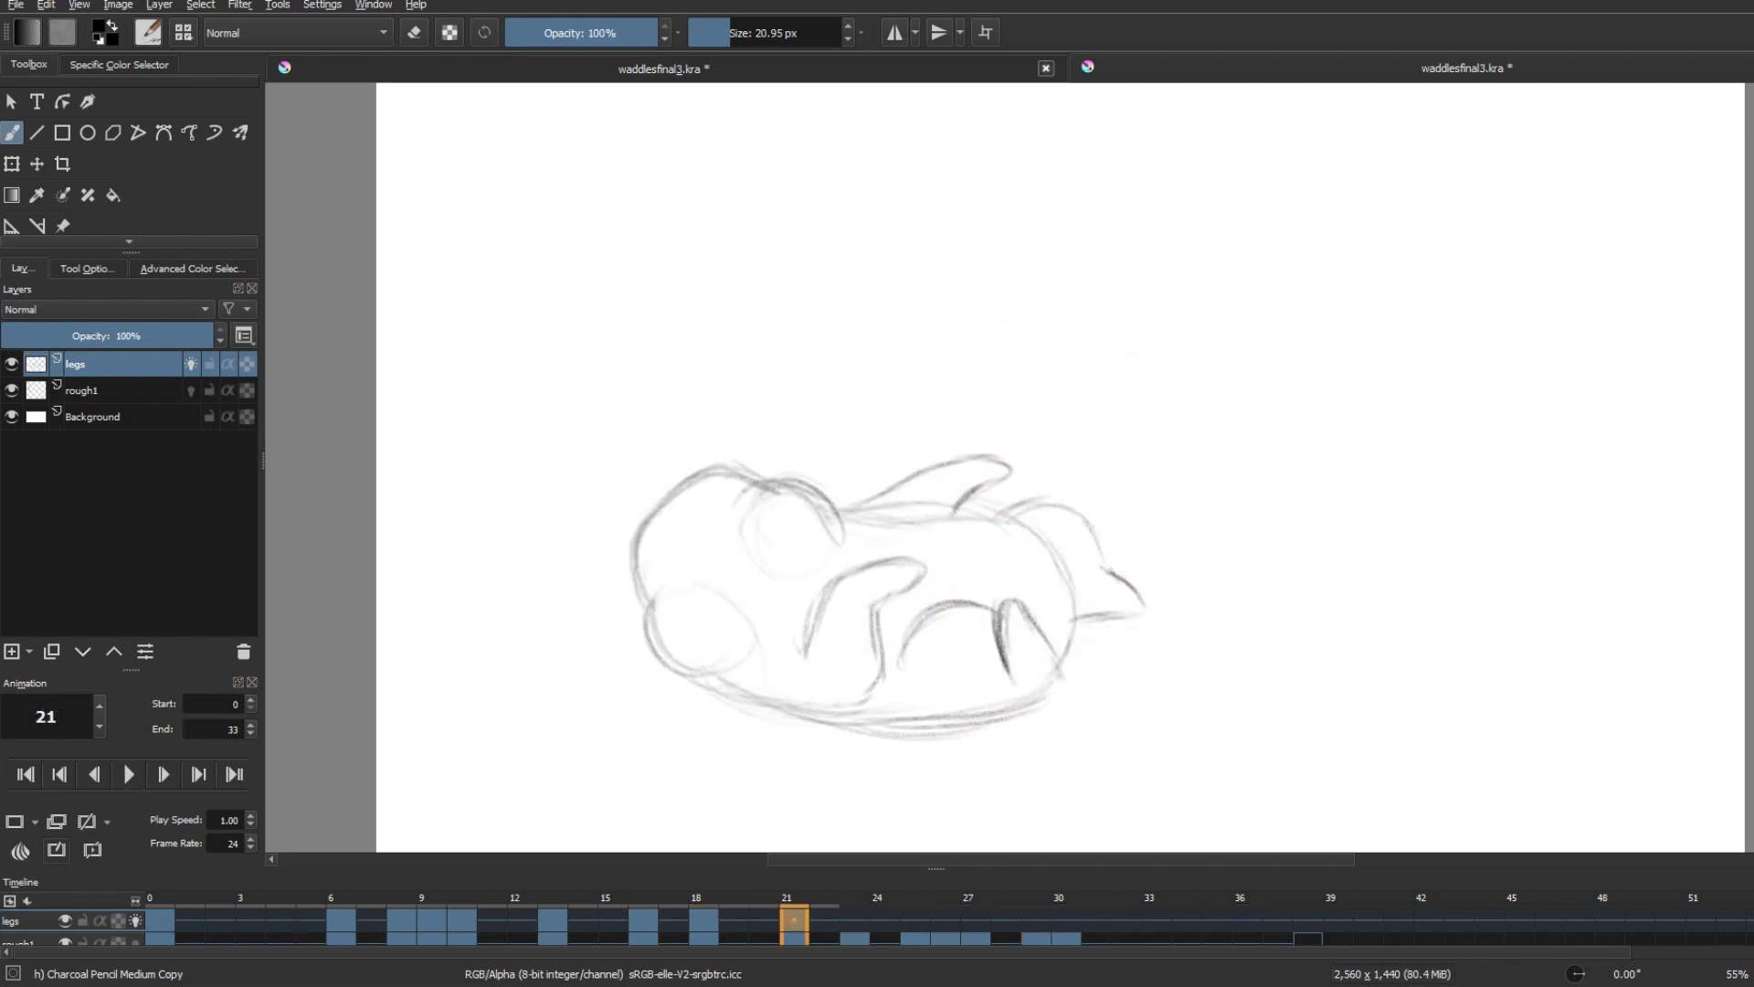
pyautogui.press('space')
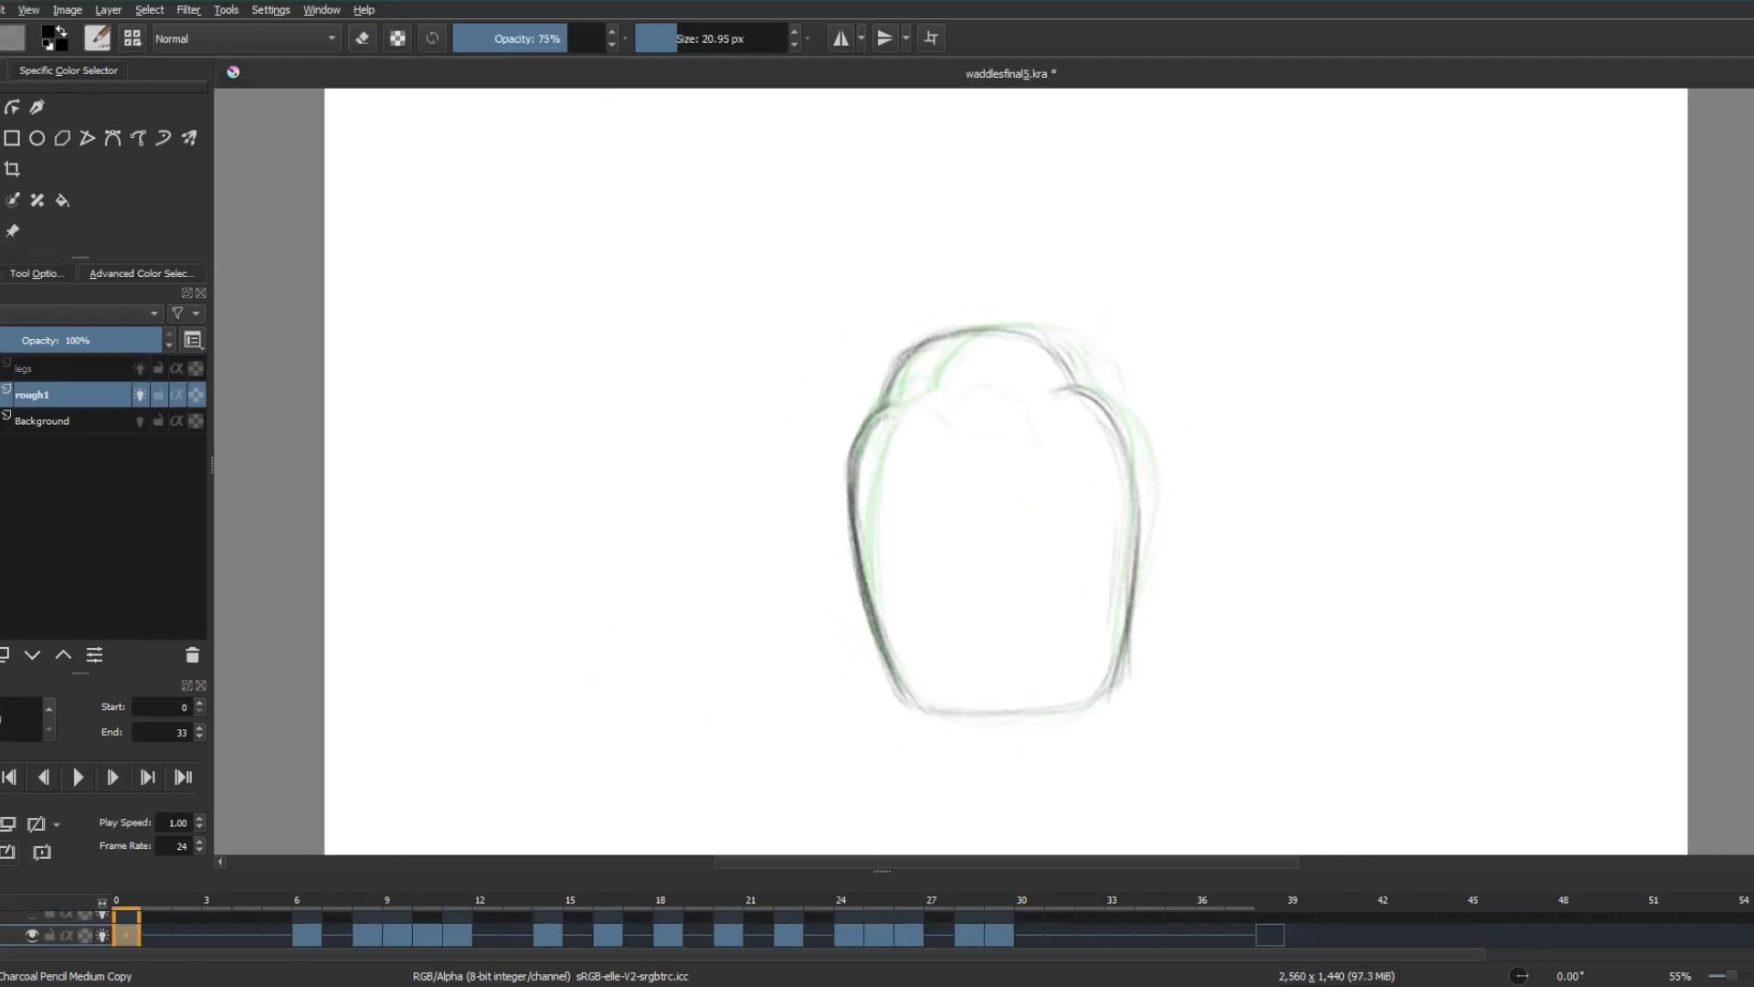
# - Select the keyframes from frames 20–31 and shift them to frames 25–36
pyautogui.click(78, 776)
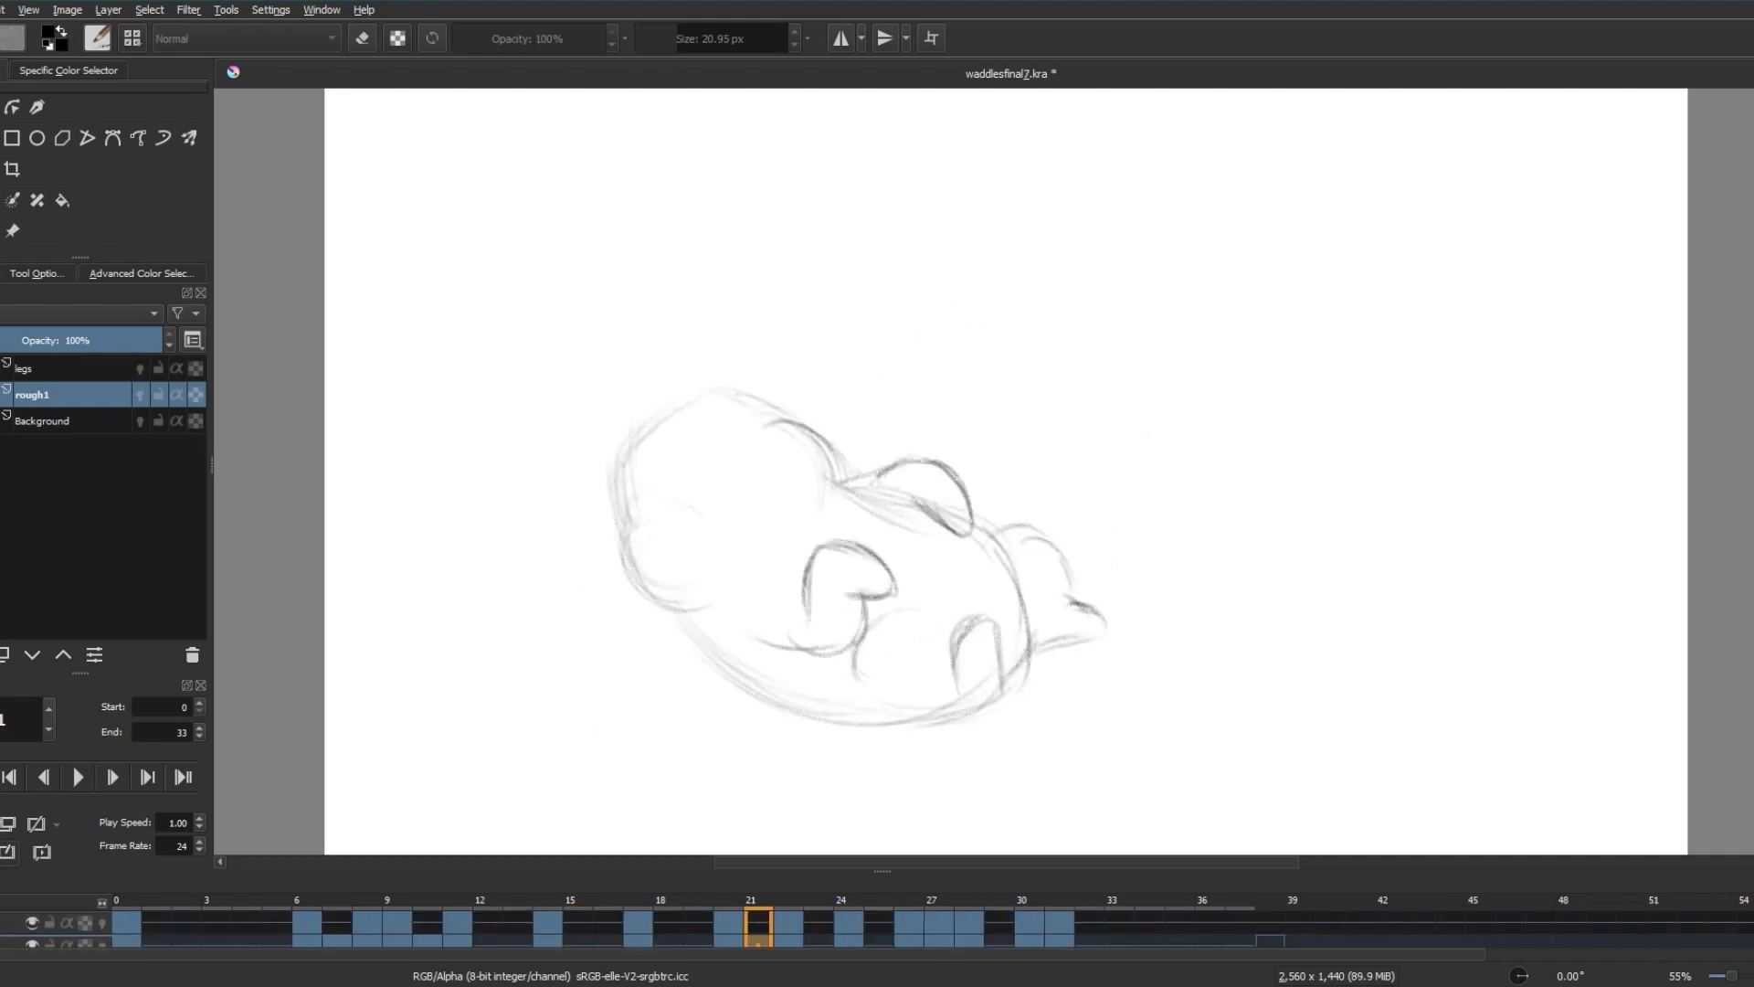
pyautogui.keyDown('shift'); pyautogui.click(1059, 925); pyautogui.keyUp('shift')
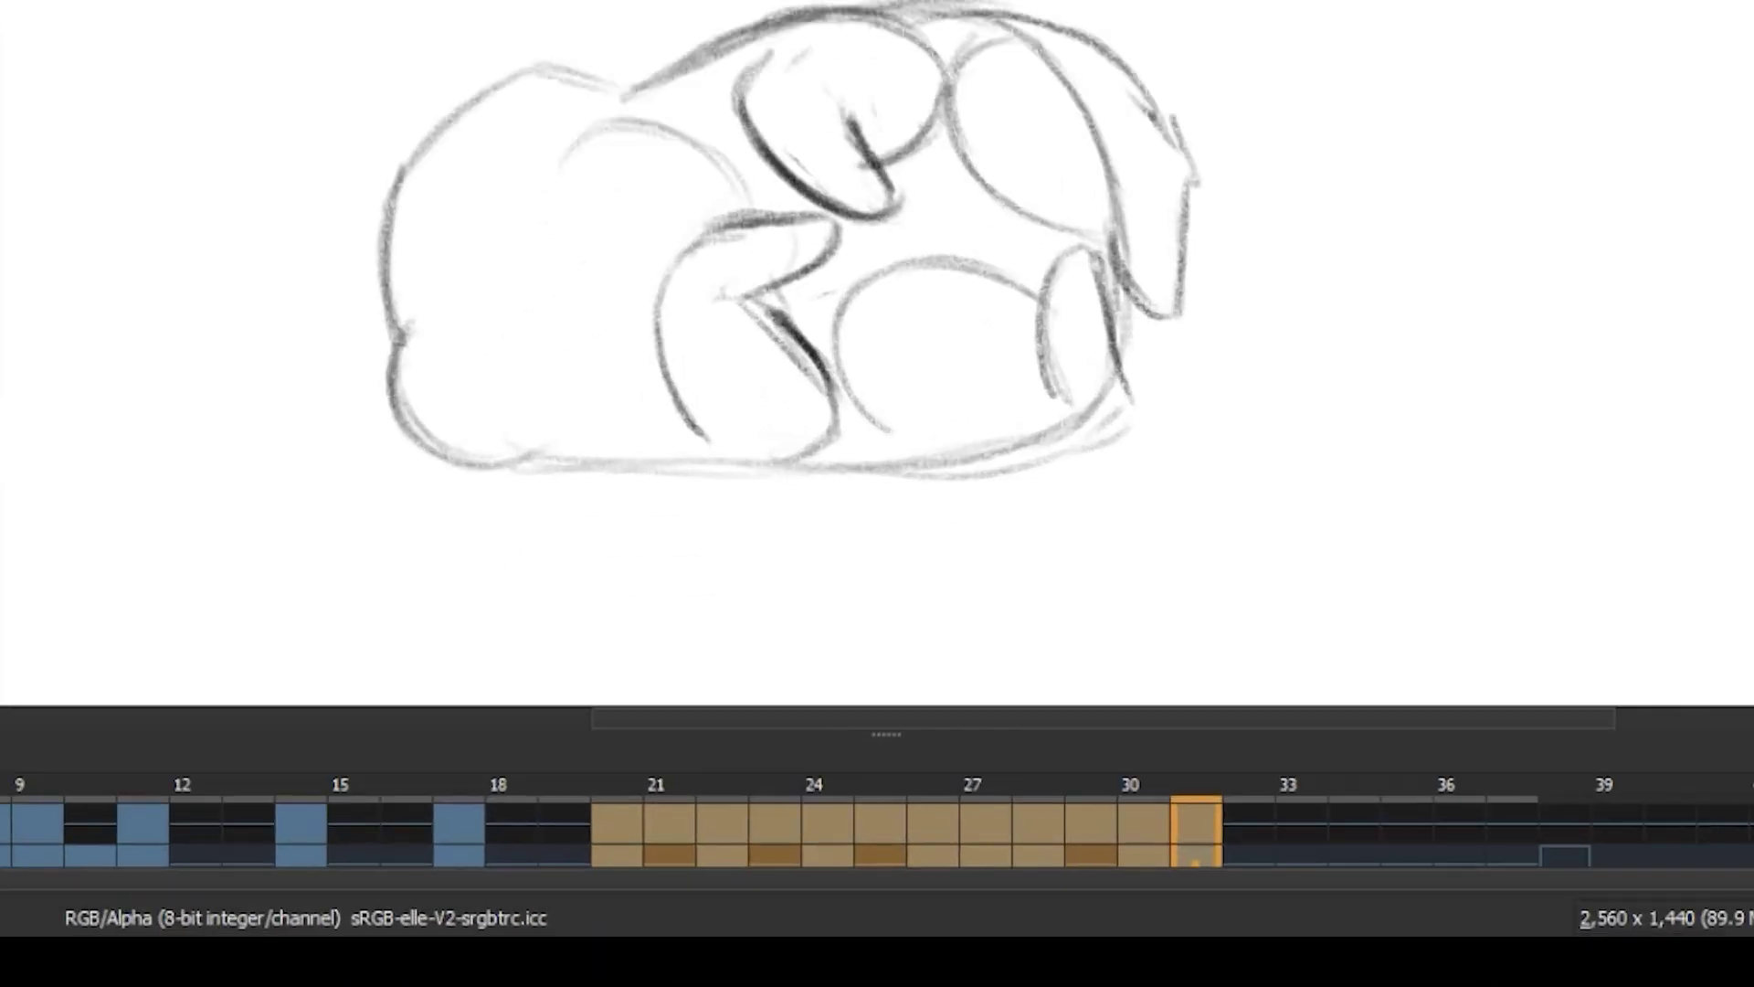
pyautogui.moveTo(640, 833); pyautogui.dragTo(775, 833)
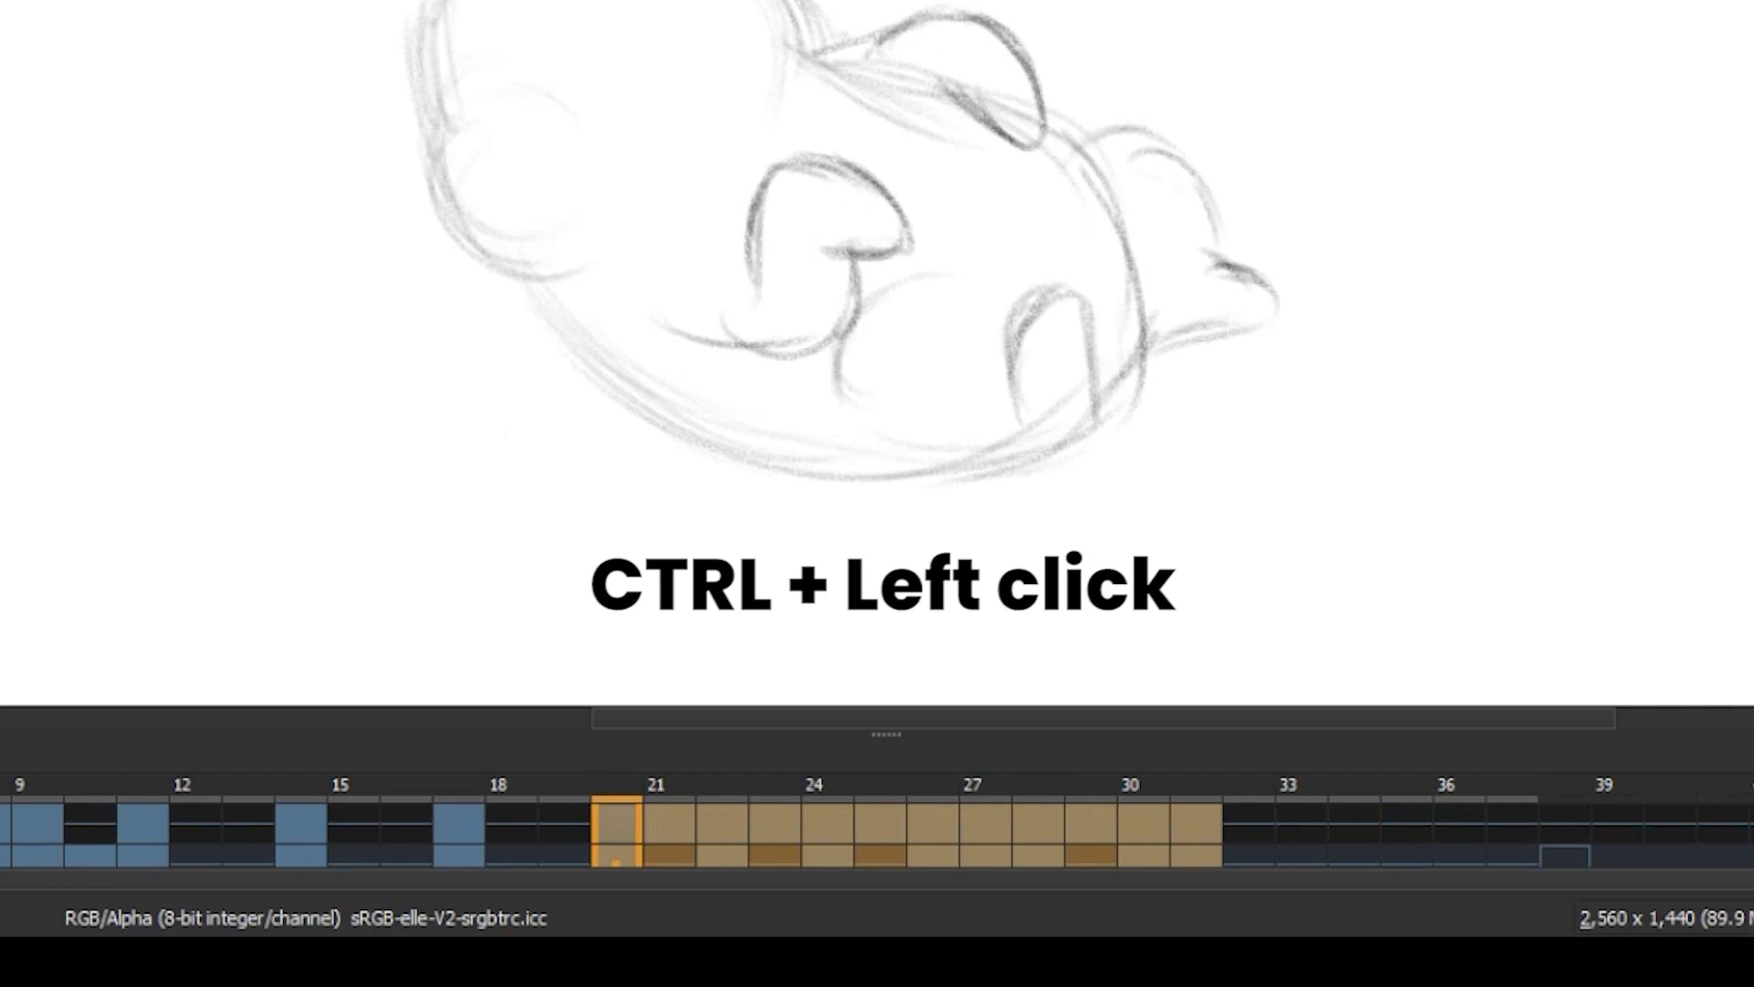
pyautogui.keyDown('ctrl'); pyautogui.click(1308, 833); pyautogui.keyUp('ctrl')
pyautogui.moveTo(1418, 832); pyautogui.dragTo(1437, 829)
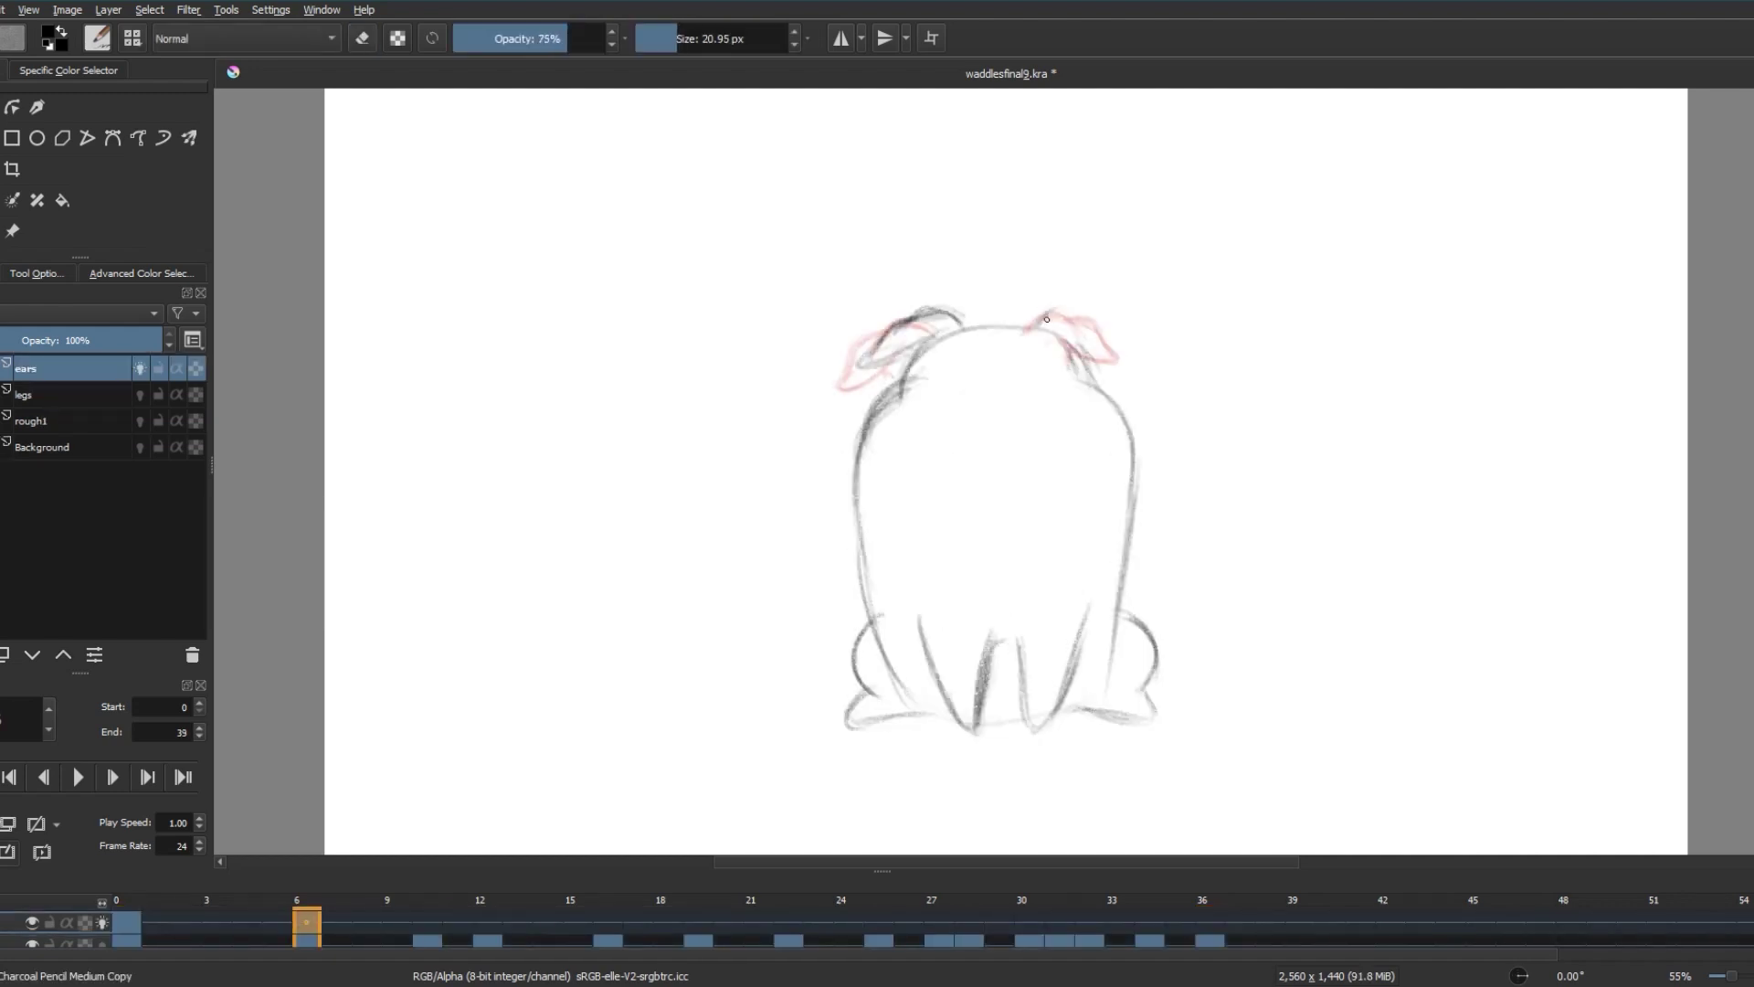
# - Play back and step between frames 8 and 12 to review the new ear animation
pyautogui.press('-')
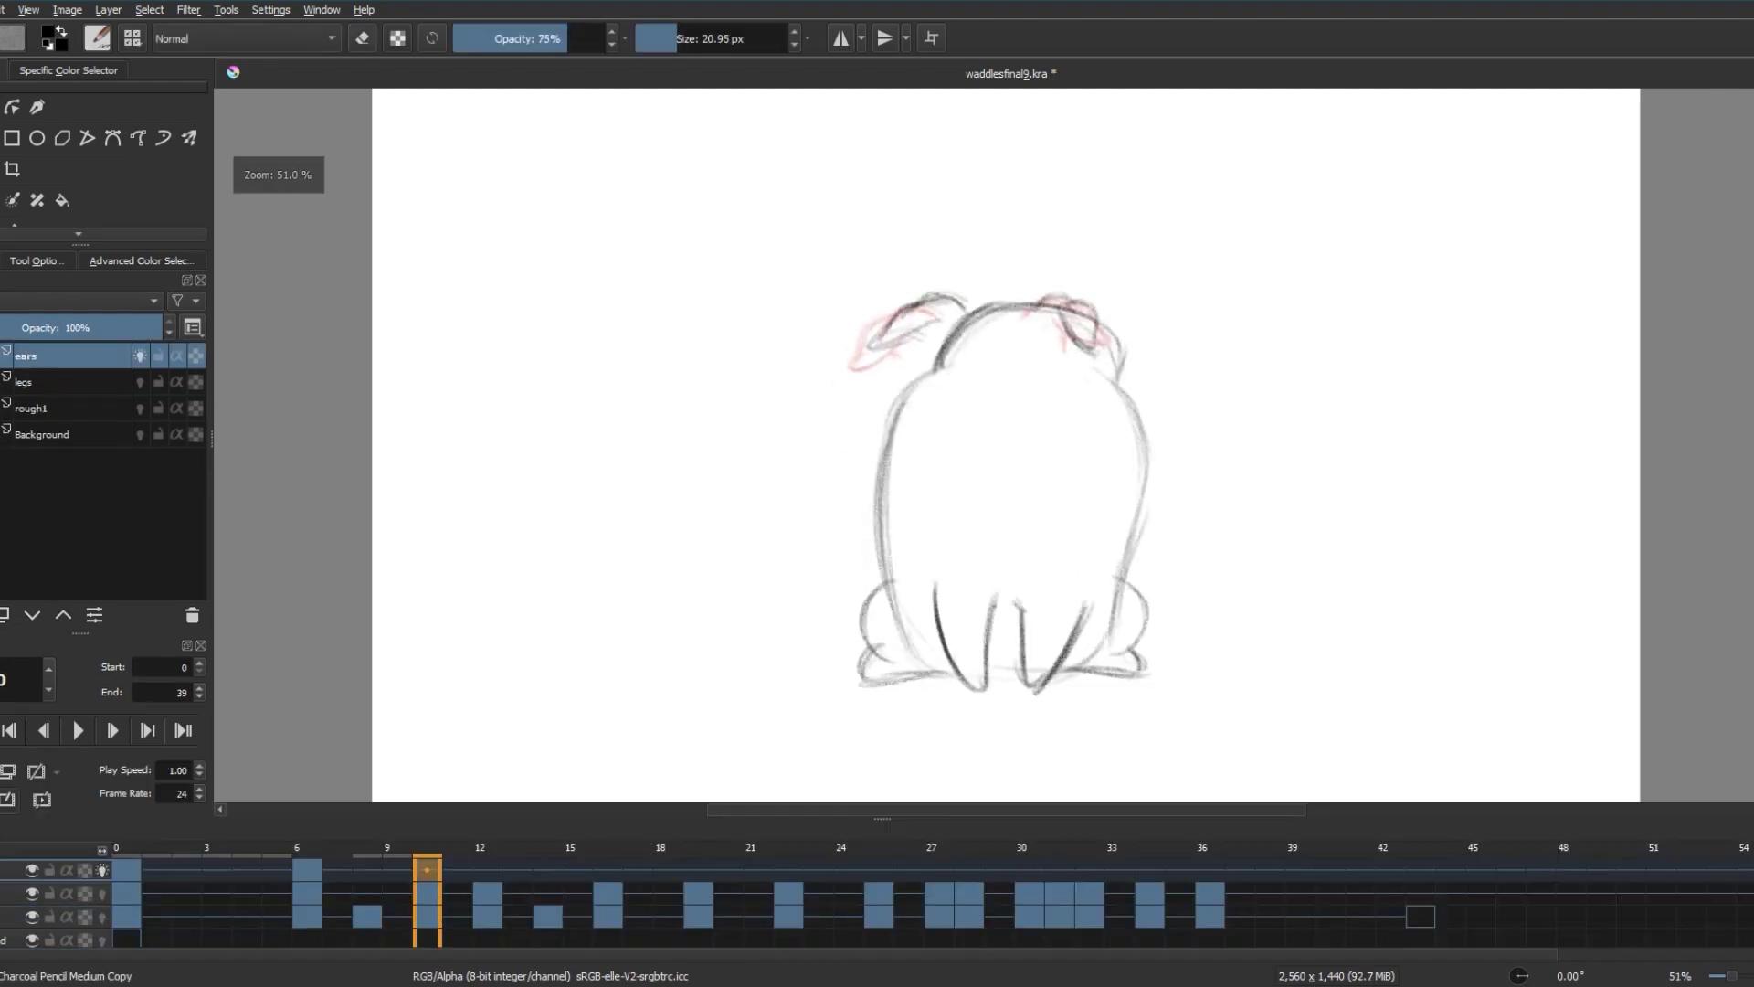
pyautogui.press('Left')
pyautogui.press('Left')
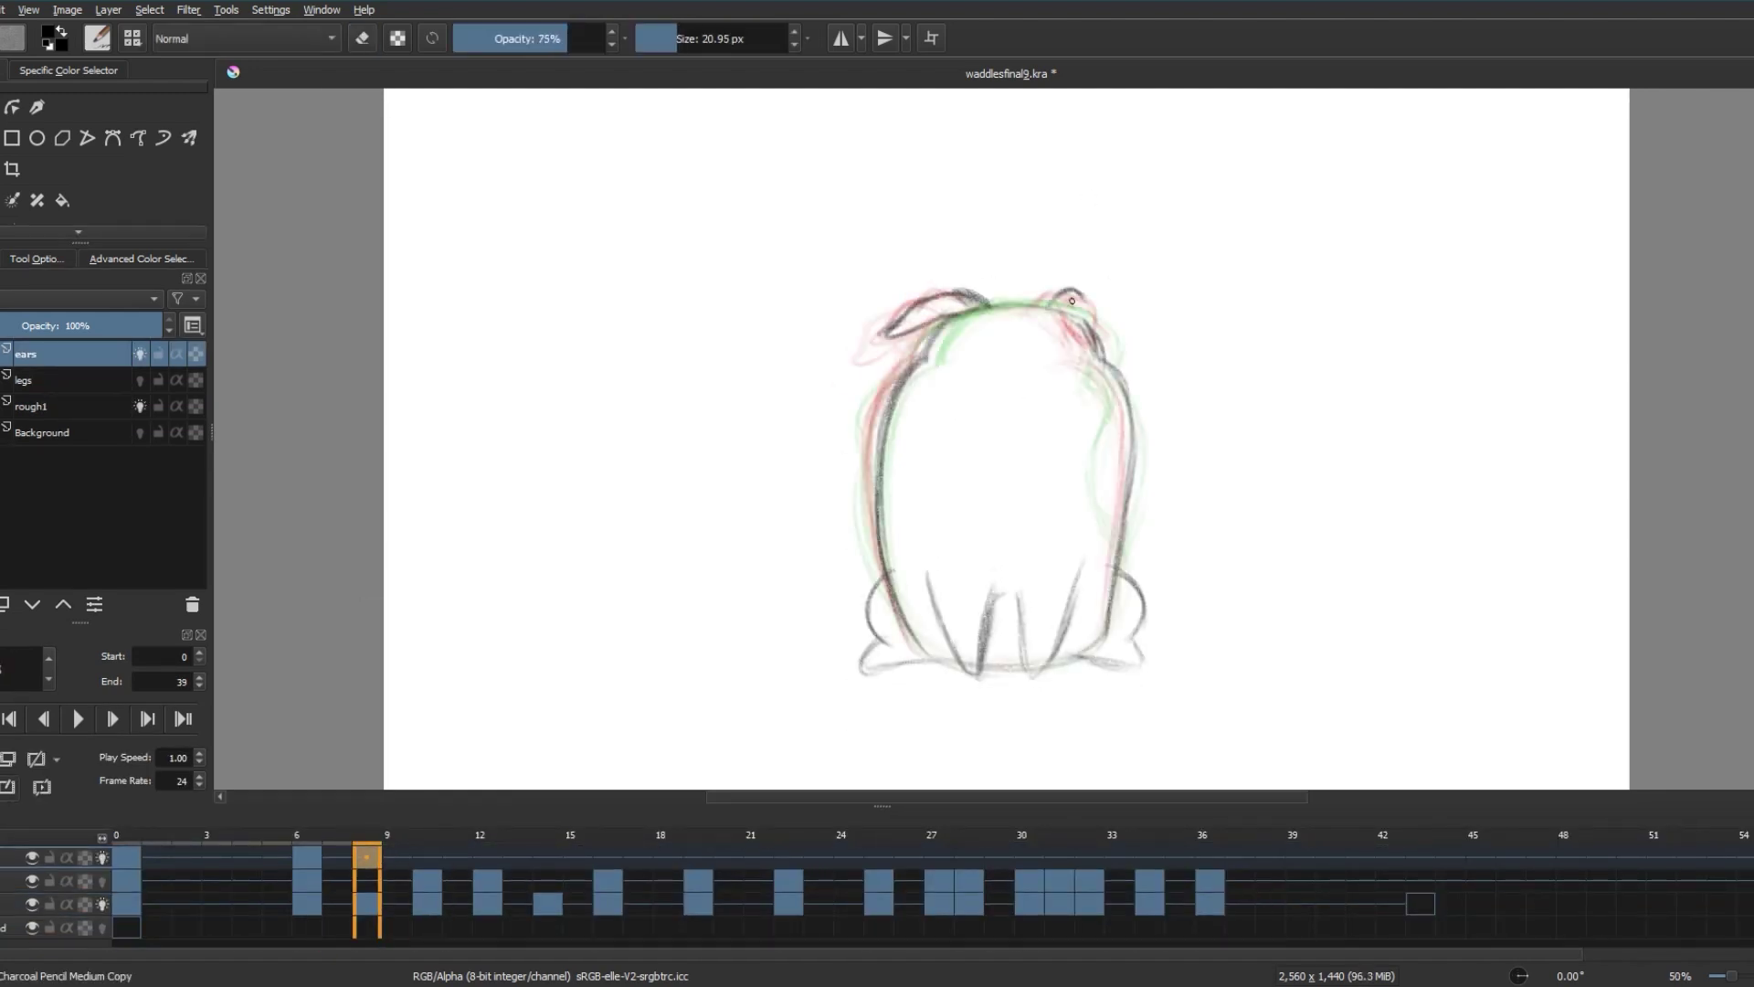
pyautogui.press('Right')
pyautogui.press('Right')
pyautogui.press('Right')
pyautogui.press('Right')
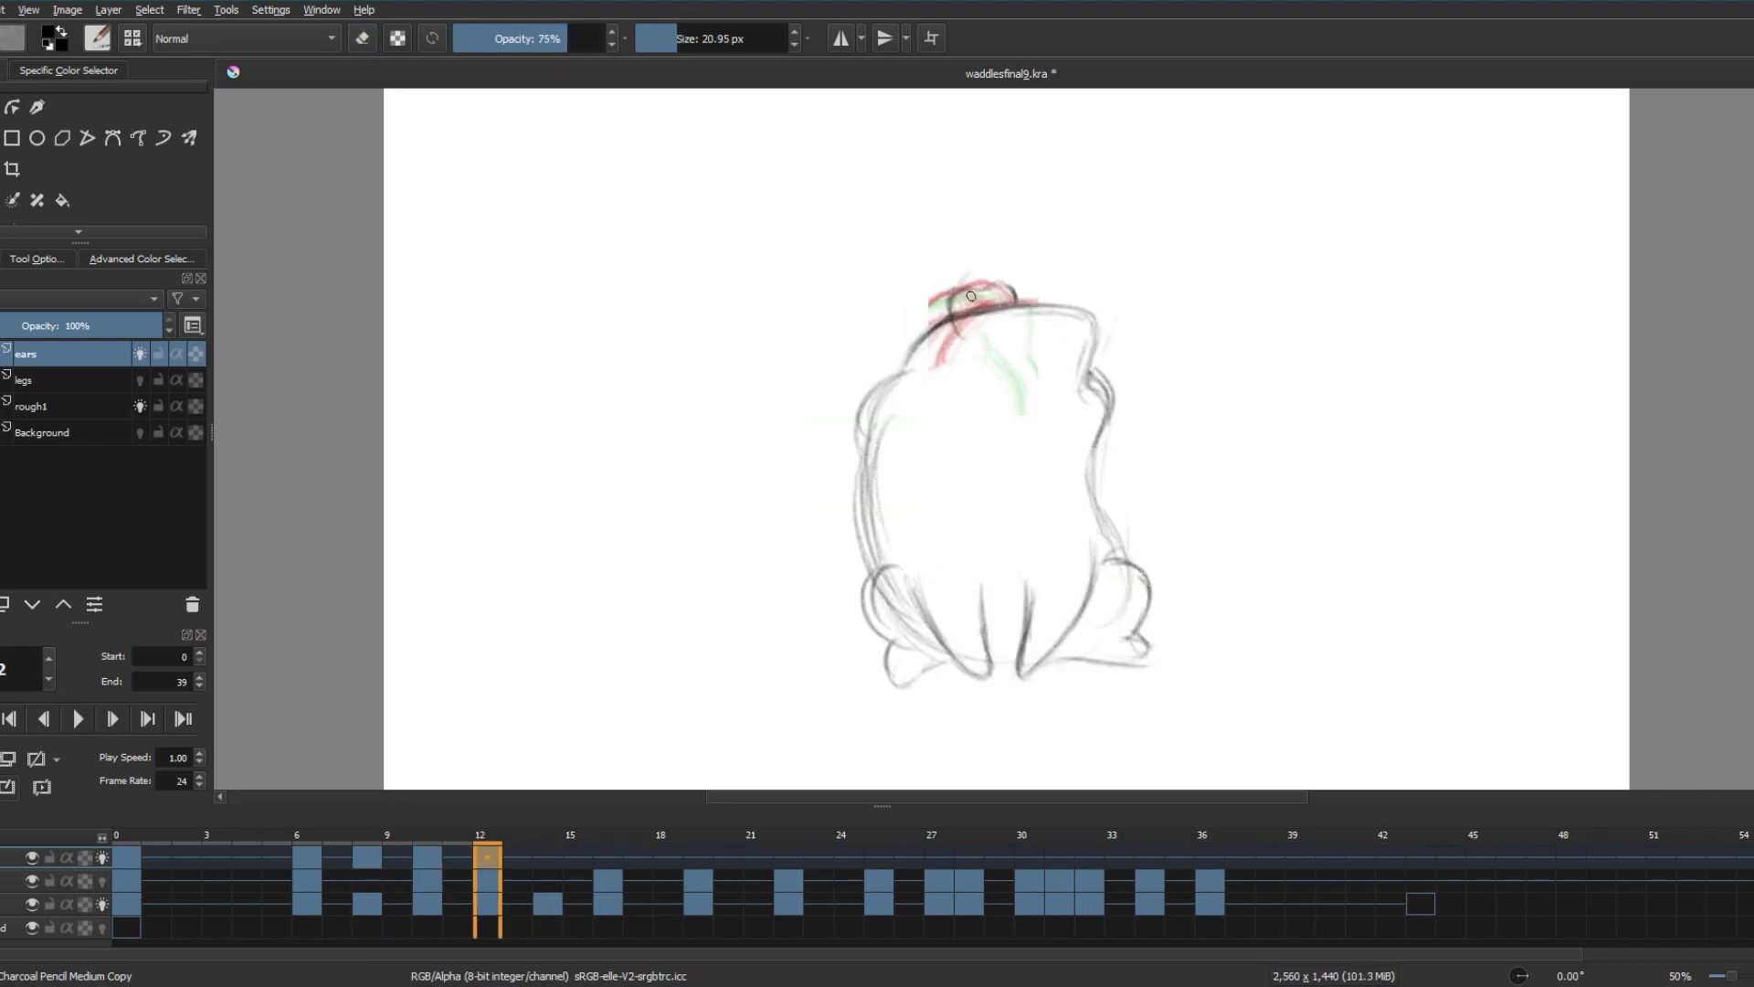
pyautogui.press('space')
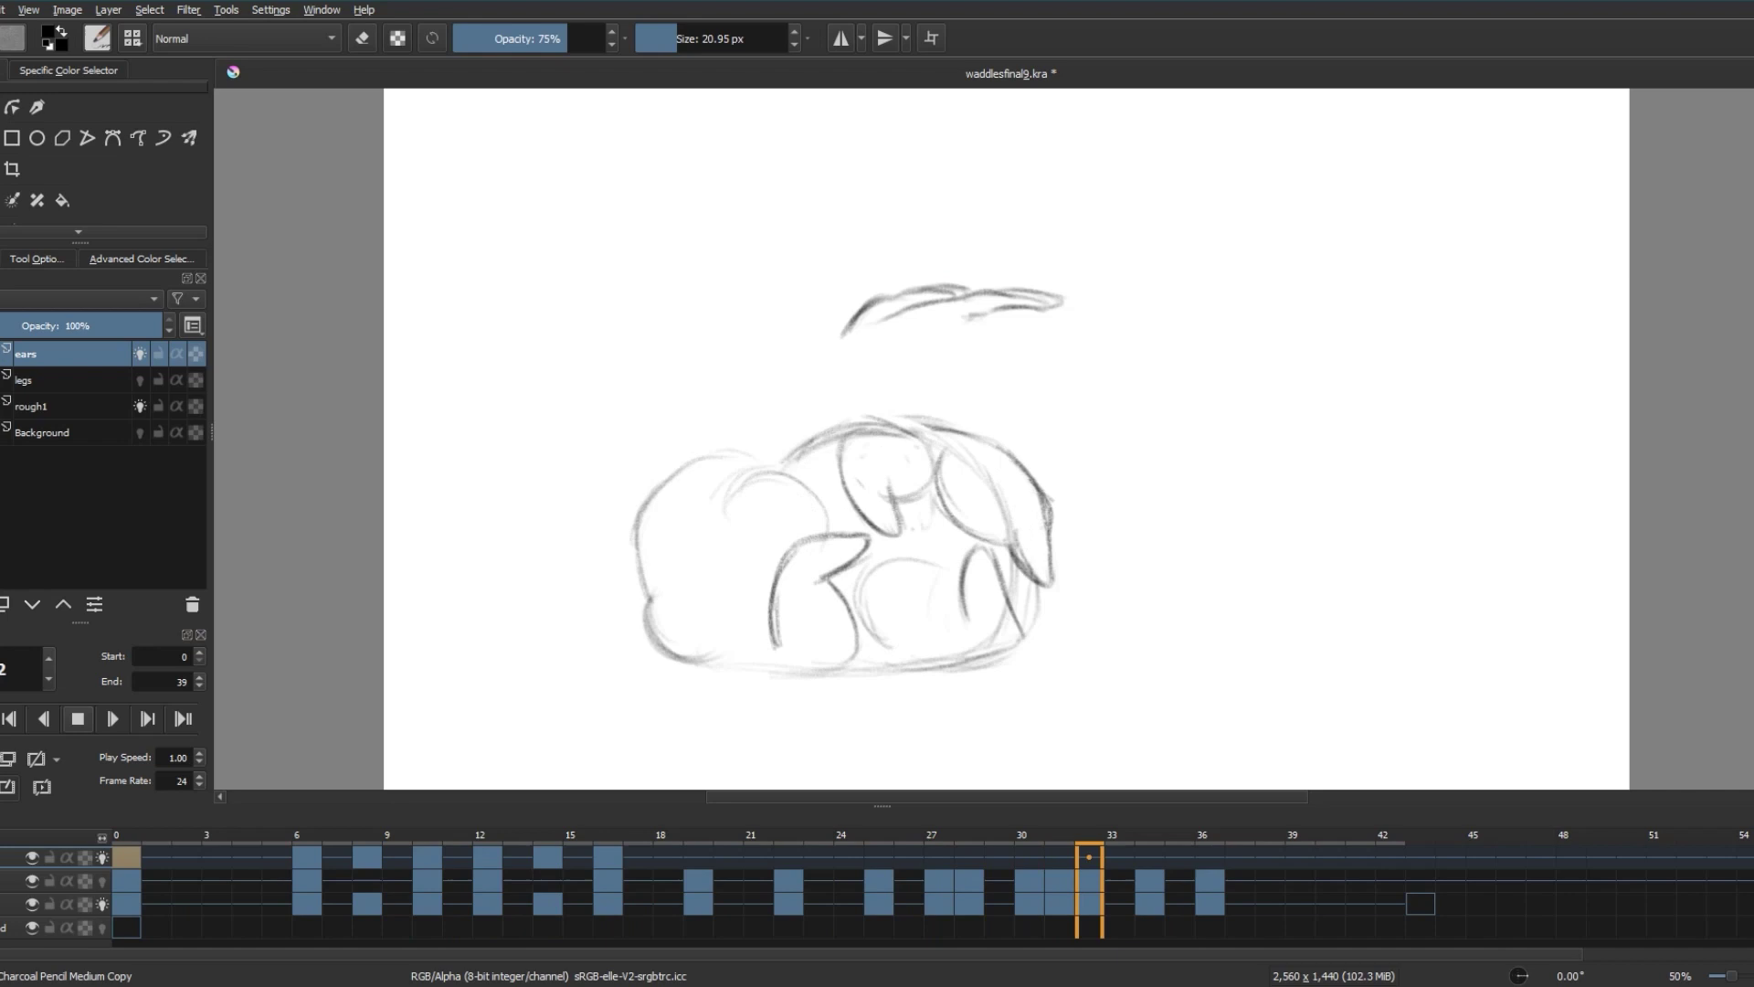
pyautogui.press('space')
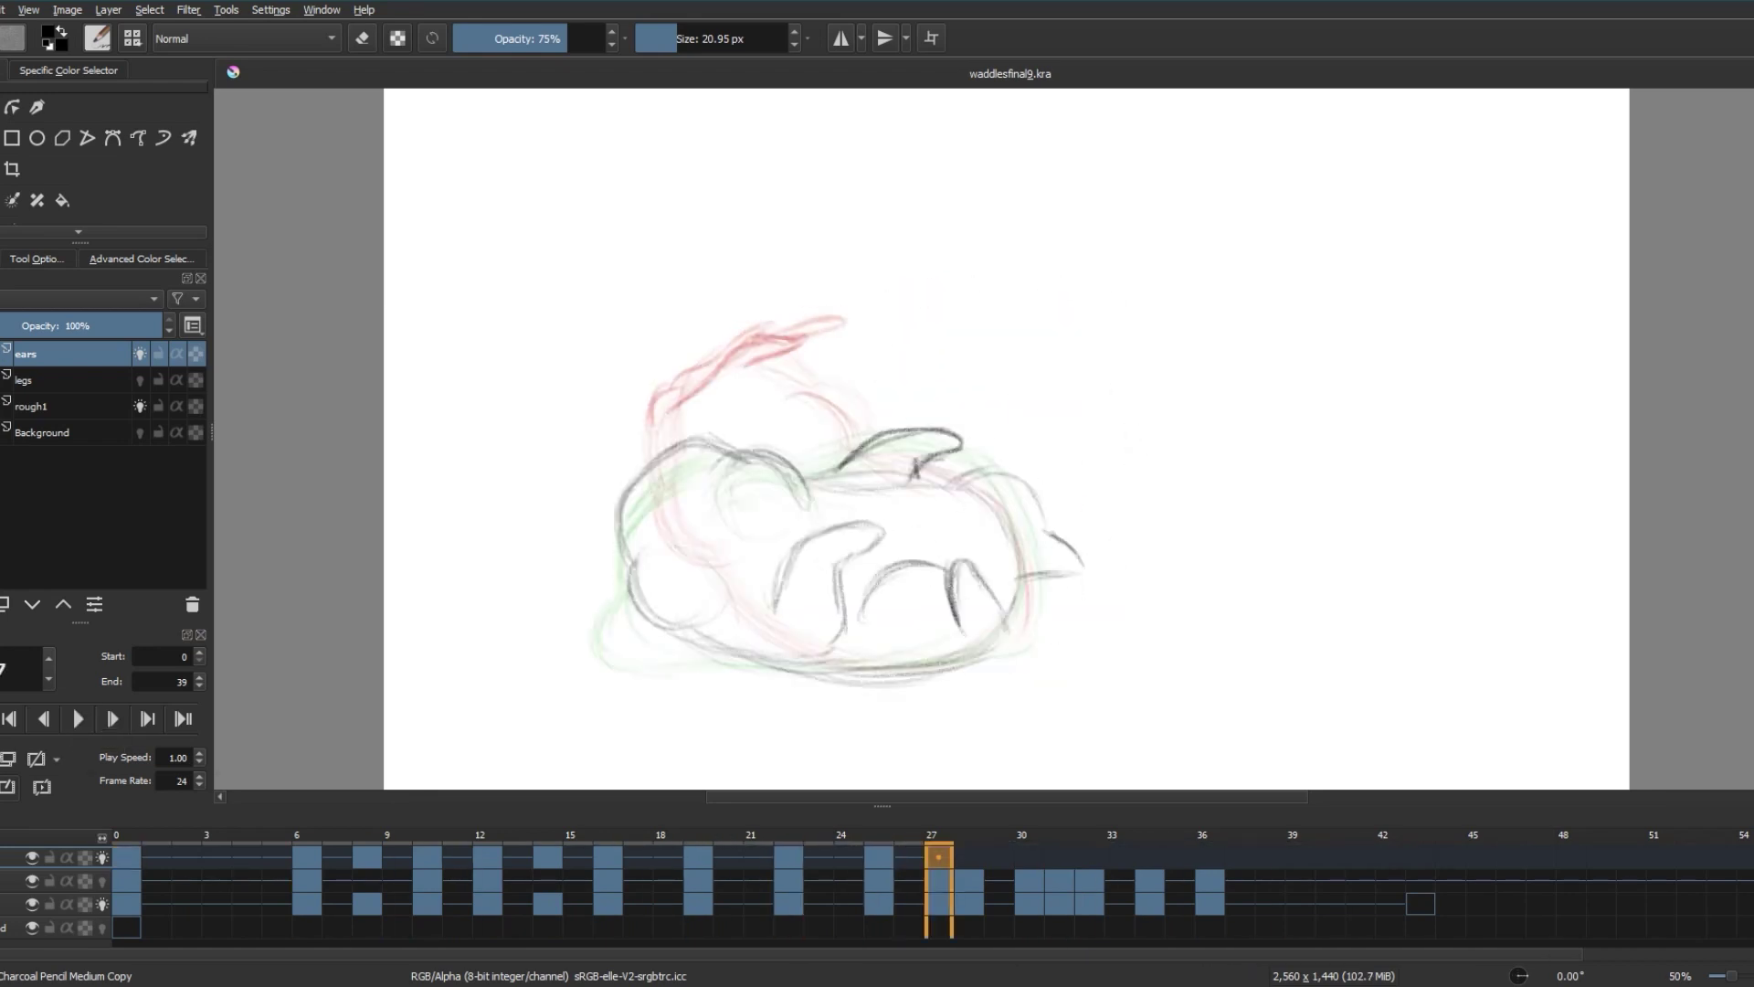
pyautogui.press('space')
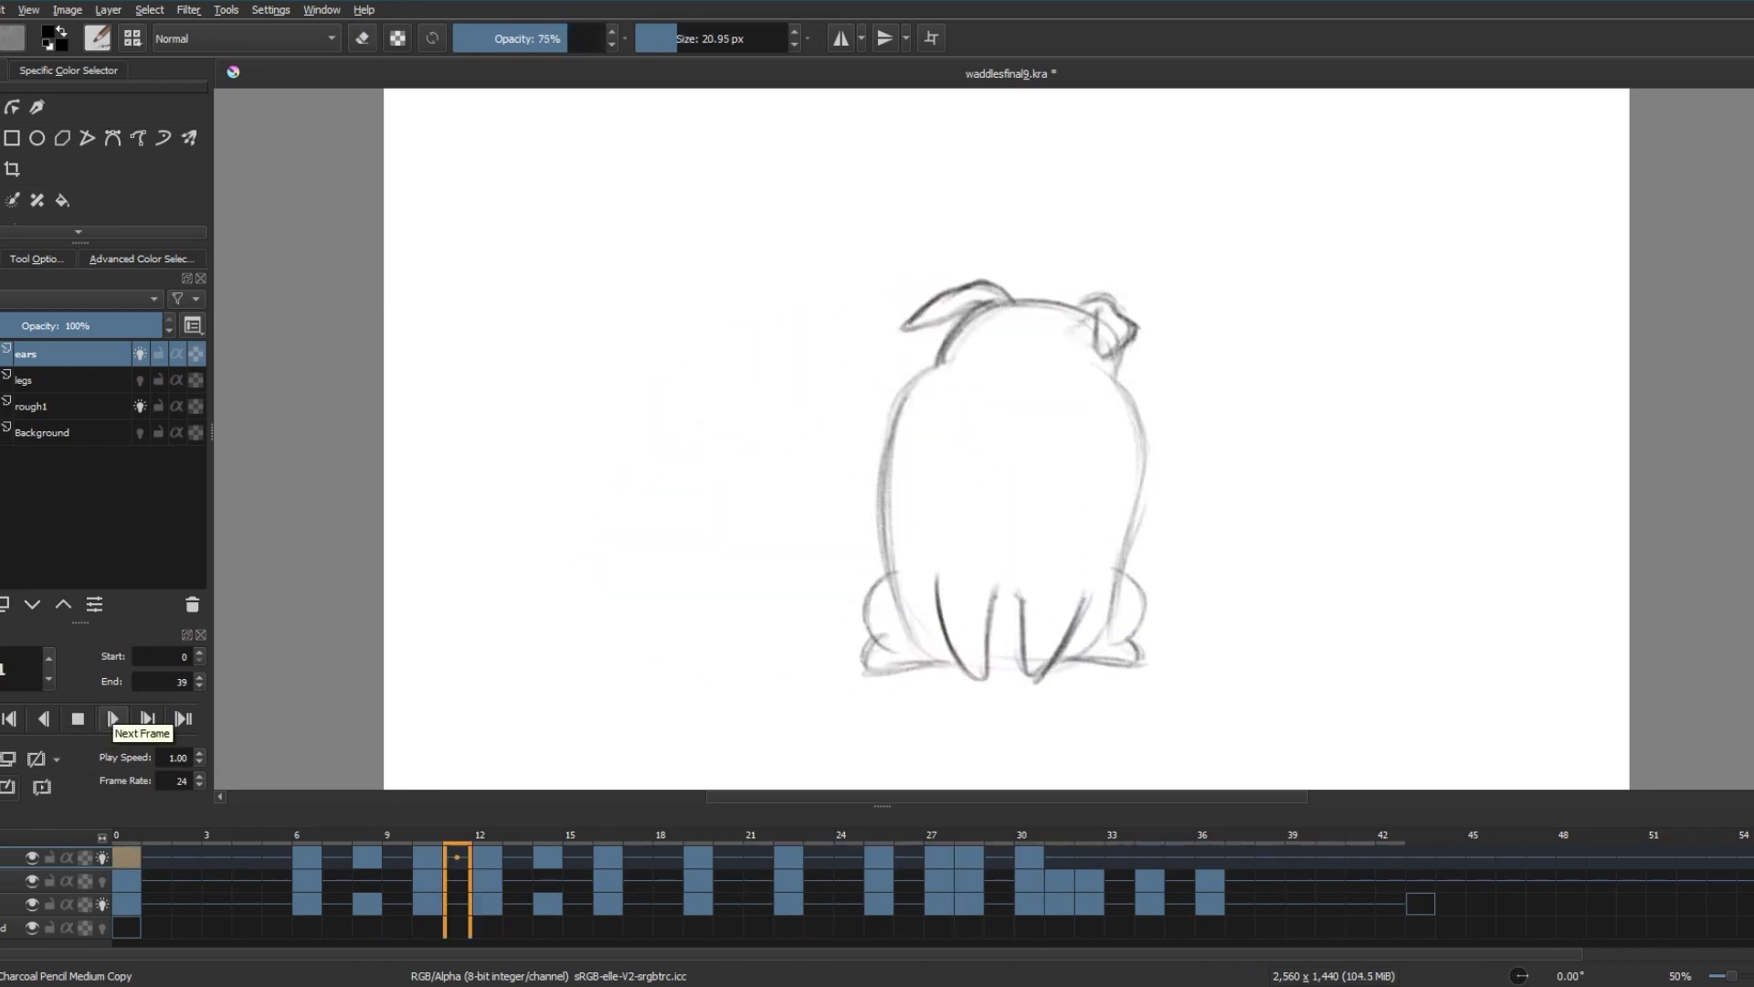
pyautogui.press('space')
pyautogui.press('space')
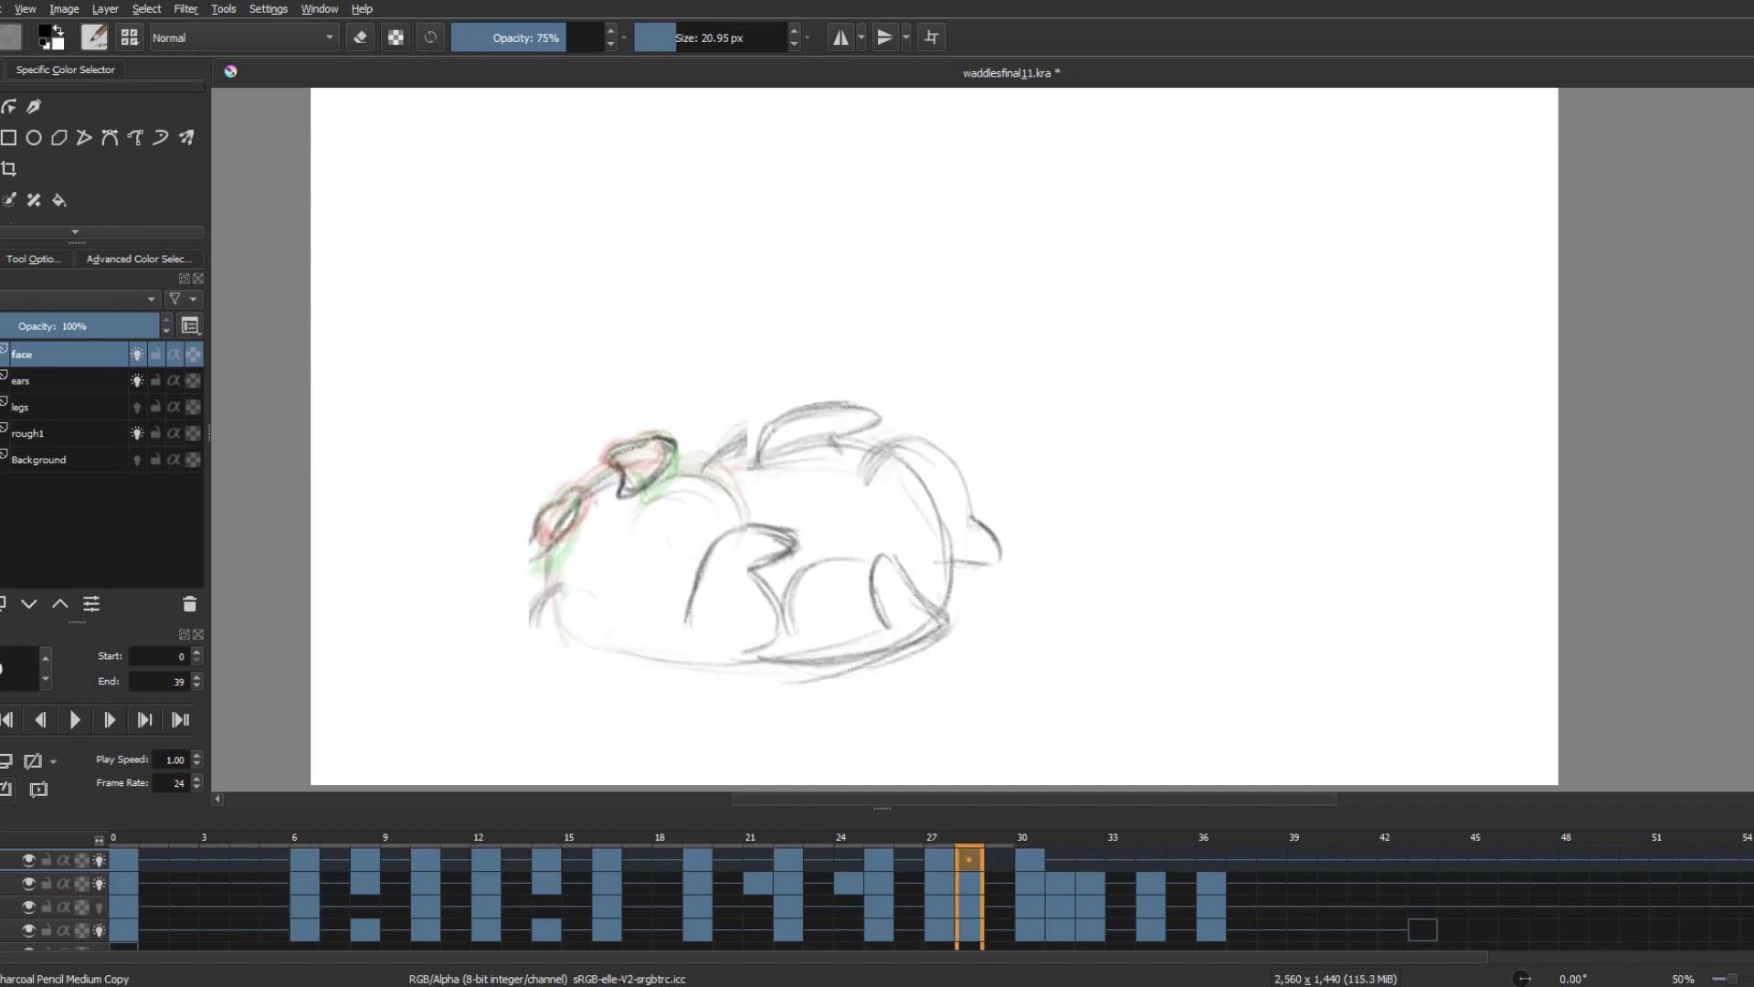
# - Draw the pig's closed eye and mouth, checking frames 30–33, then switch to the eraser
pyautogui.moveTo(625, 602); pyautogui.dragTo(640, 548)
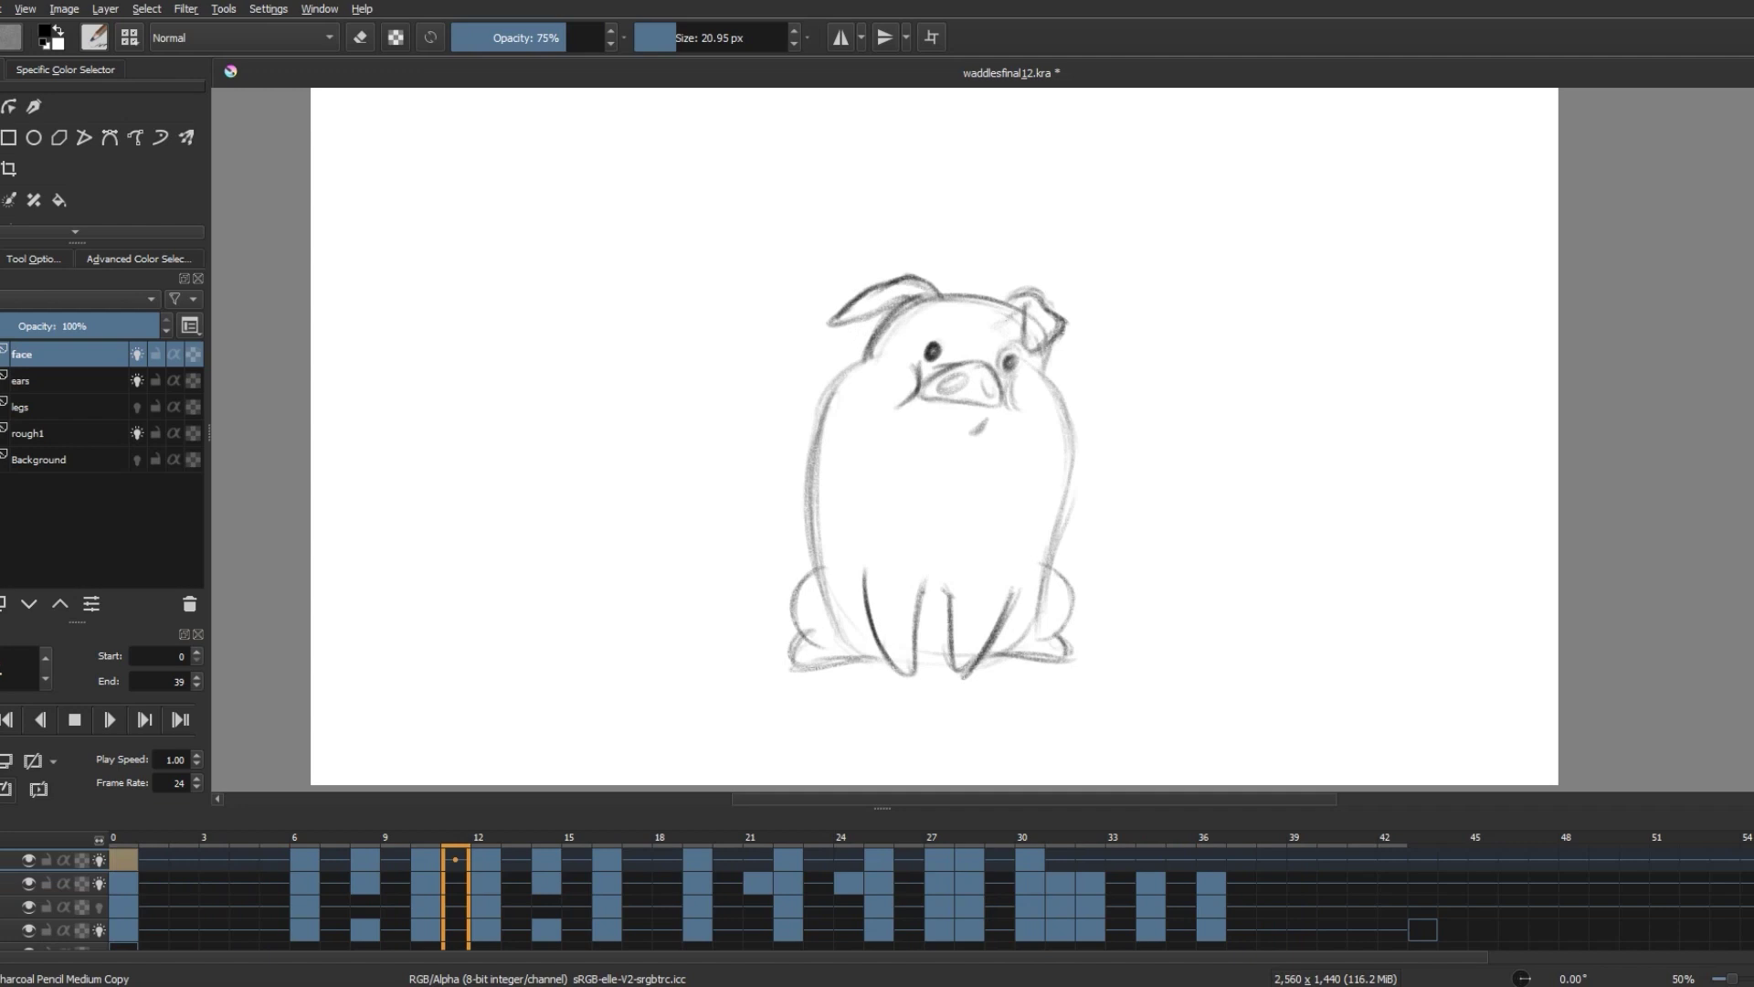
pyautogui.press('.')
pyautogui.press('.')
pyautogui.press('.')
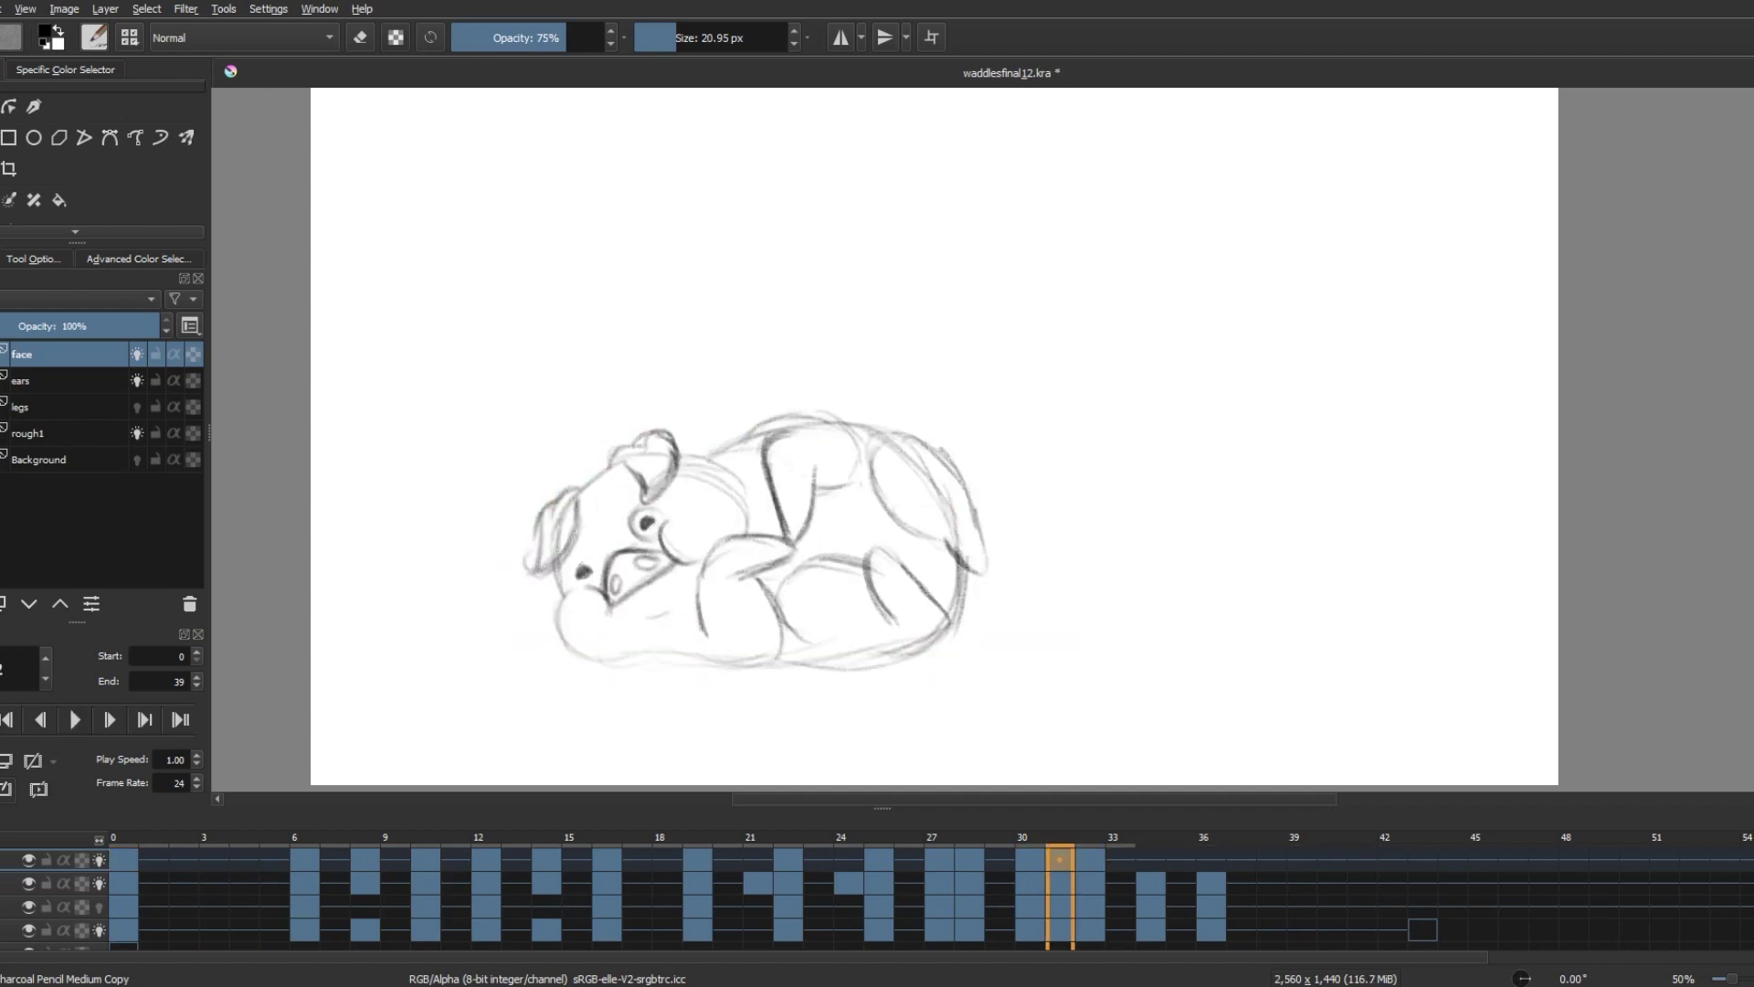
pyautogui.press(',')
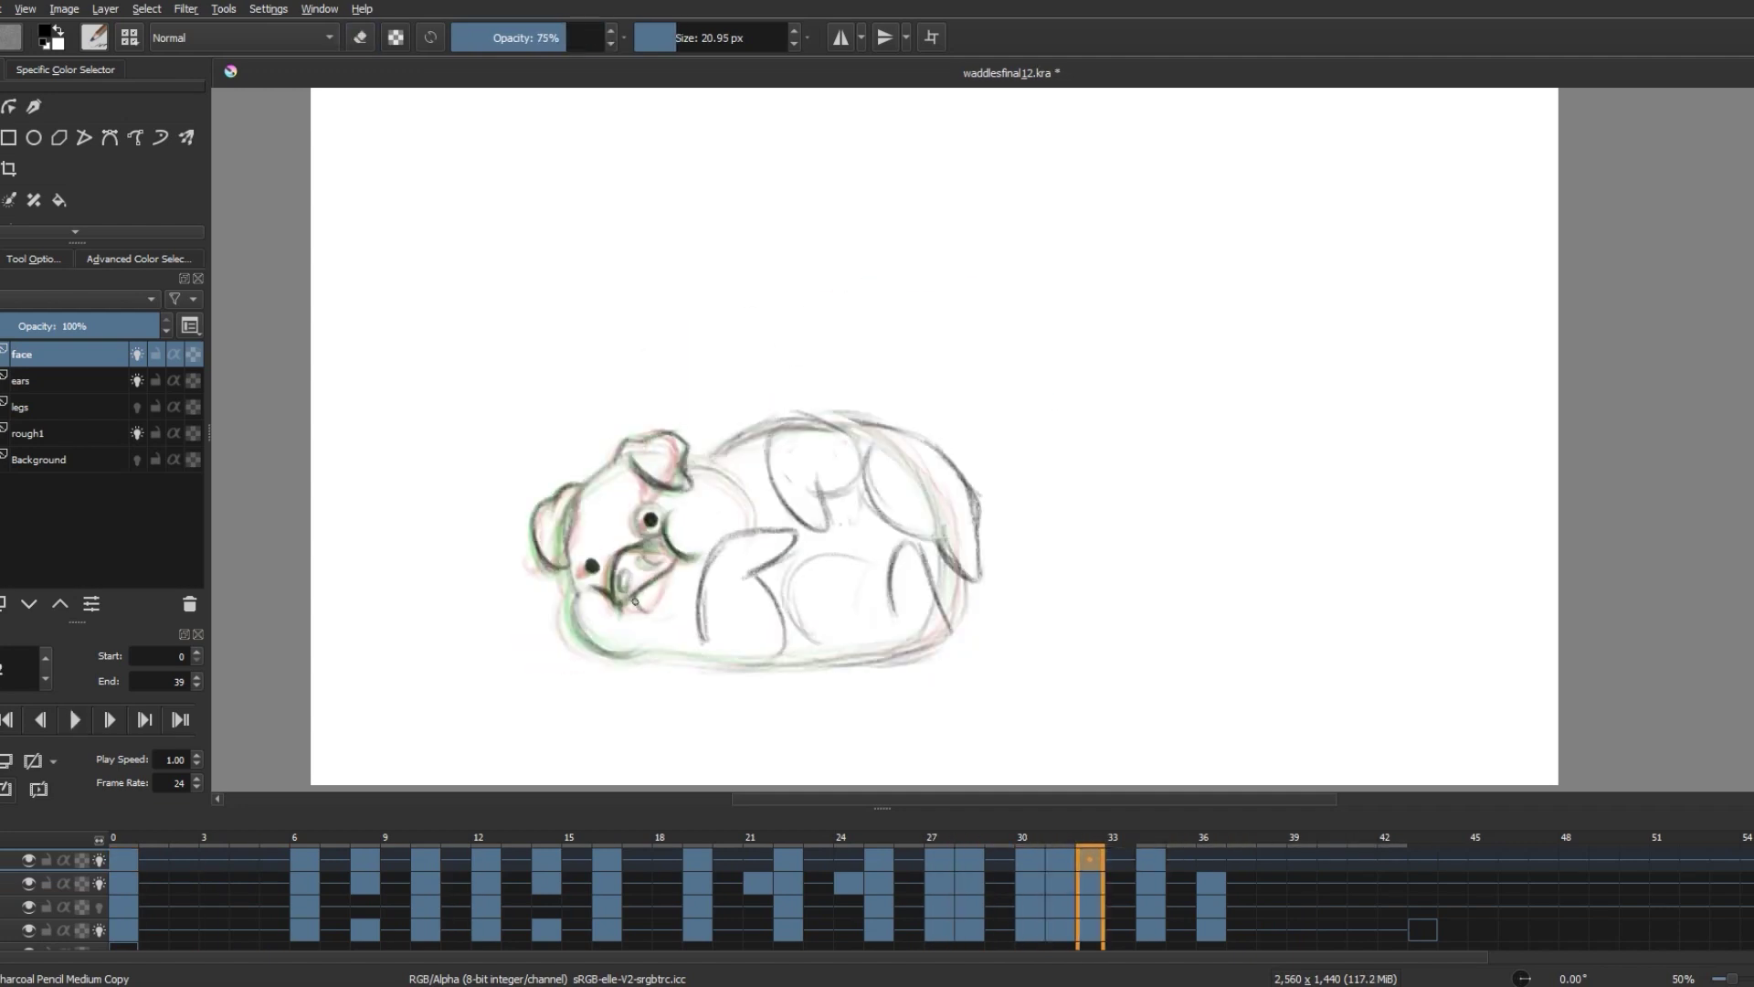
pyautogui.press(',')
pyautogui.press(',')
pyautogui.press('.')
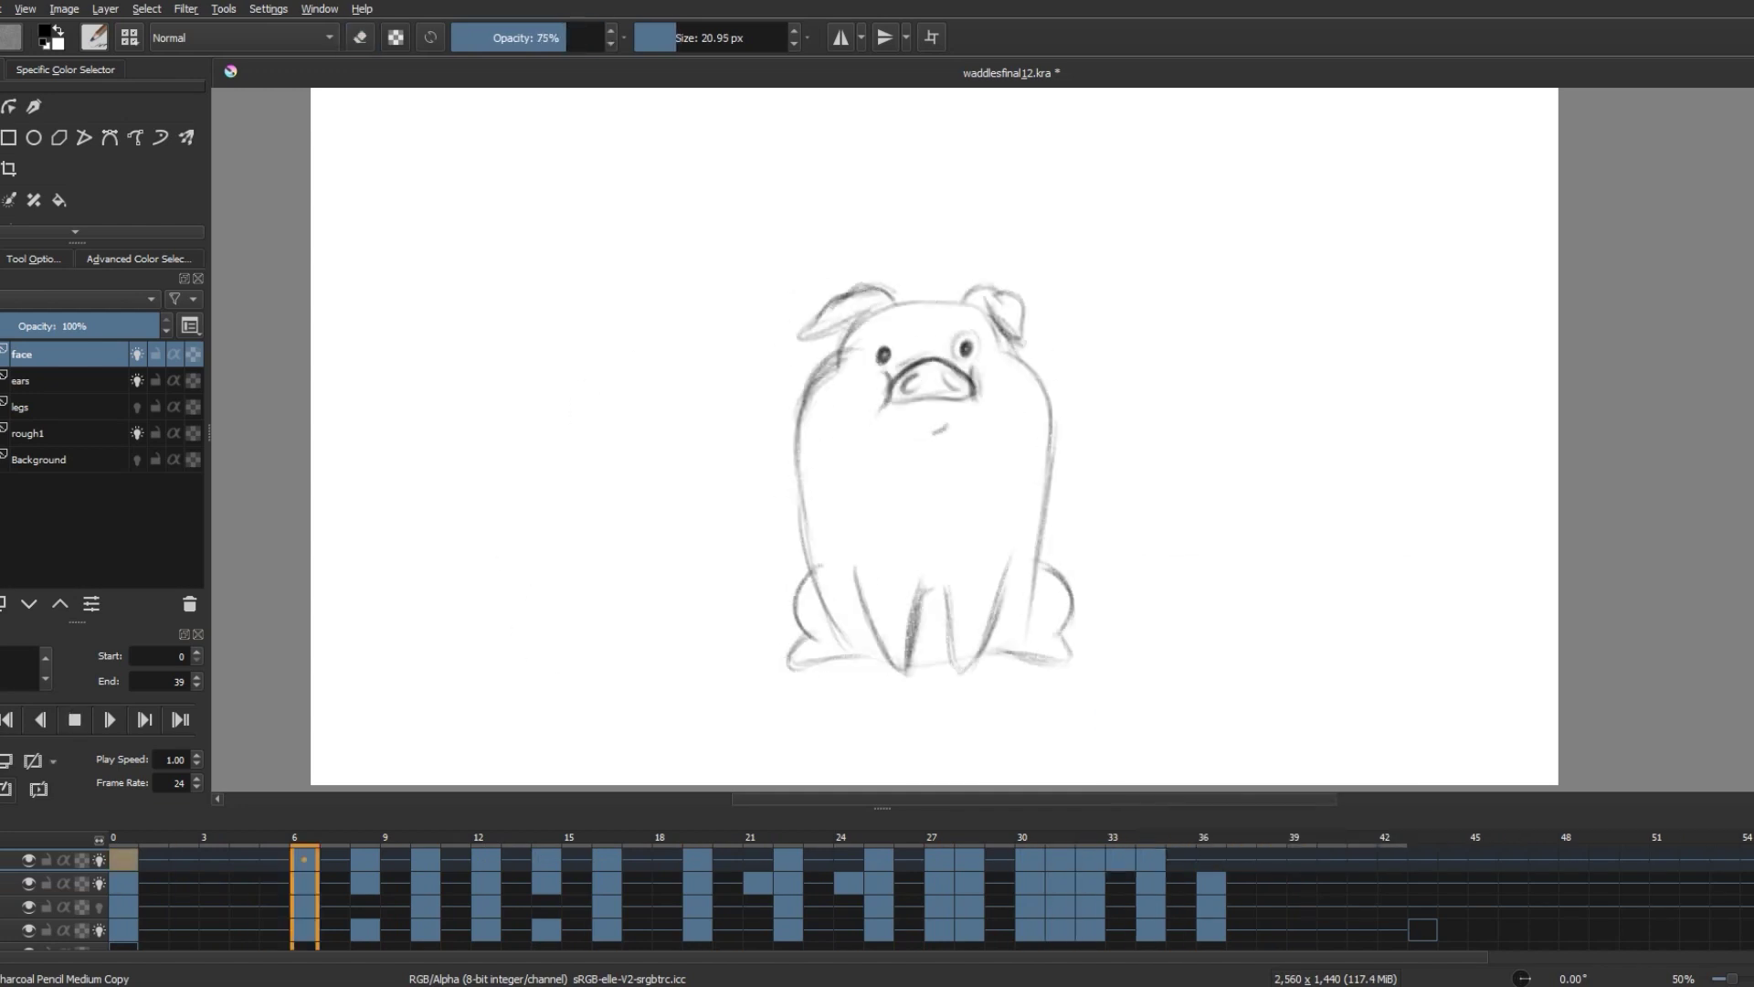
pyautogui.press('space')
pyautogui.press('e')
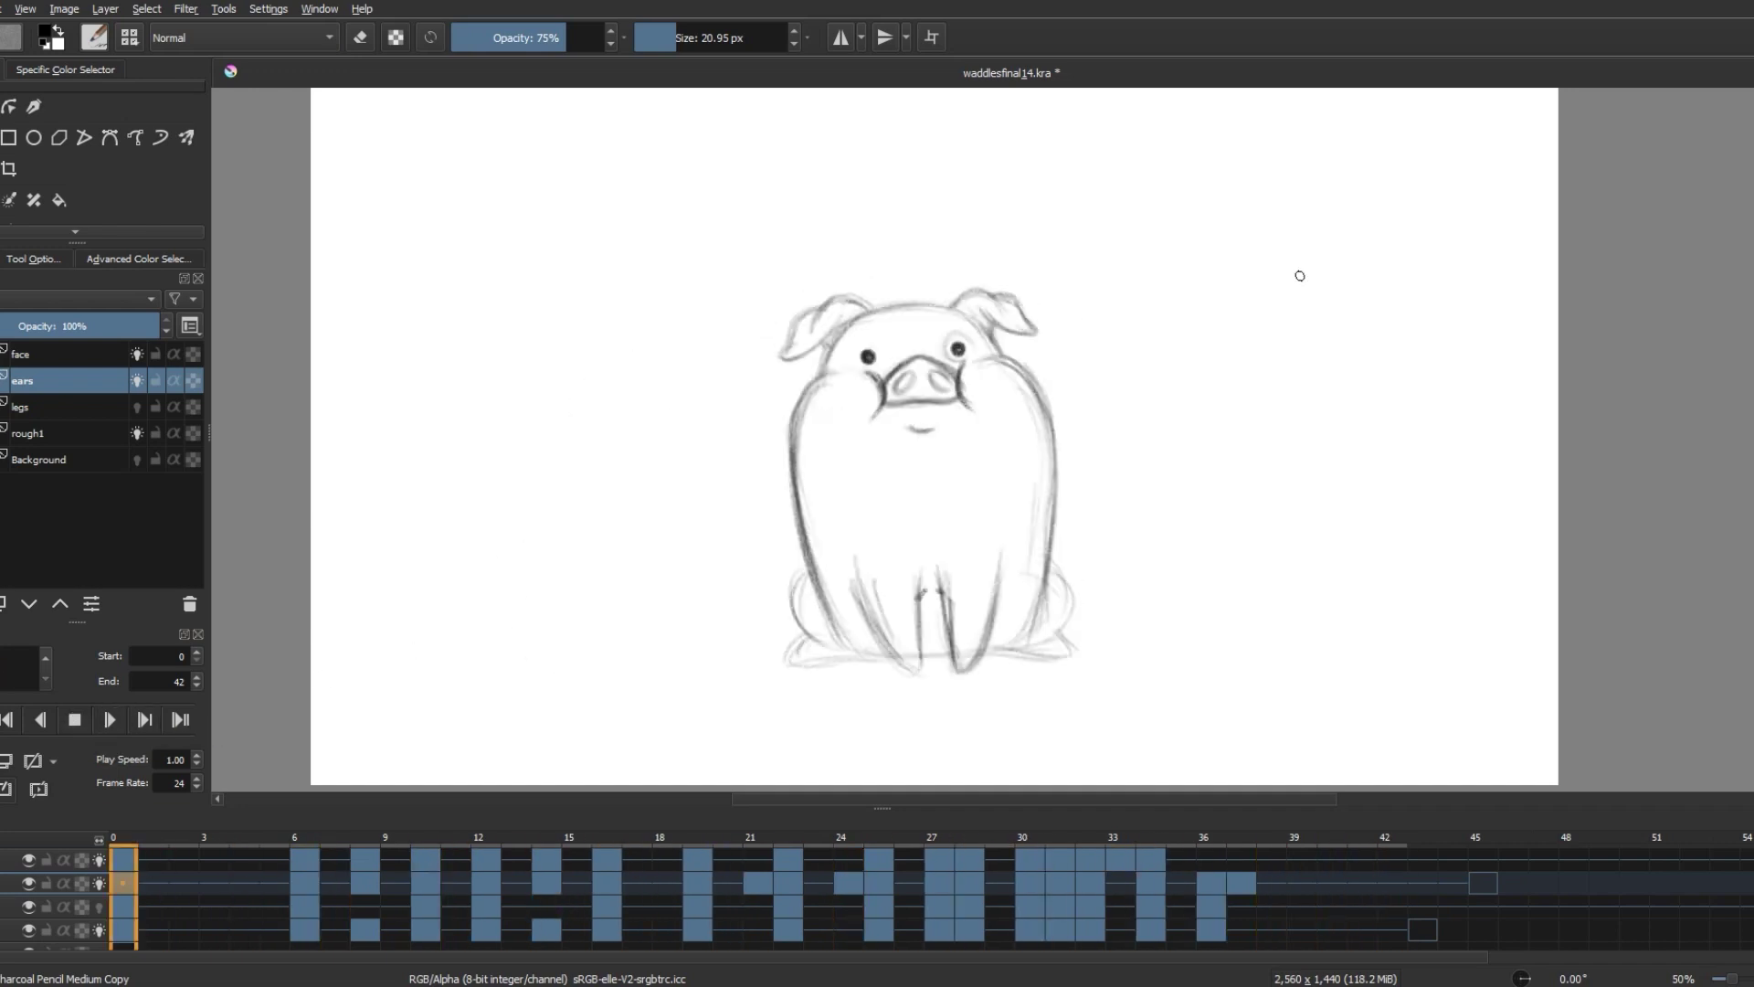
# - Play the rough1 animation from frame 8, then return to the first frame
pyautogui.click(365, 929)
pyautogui.press('space')
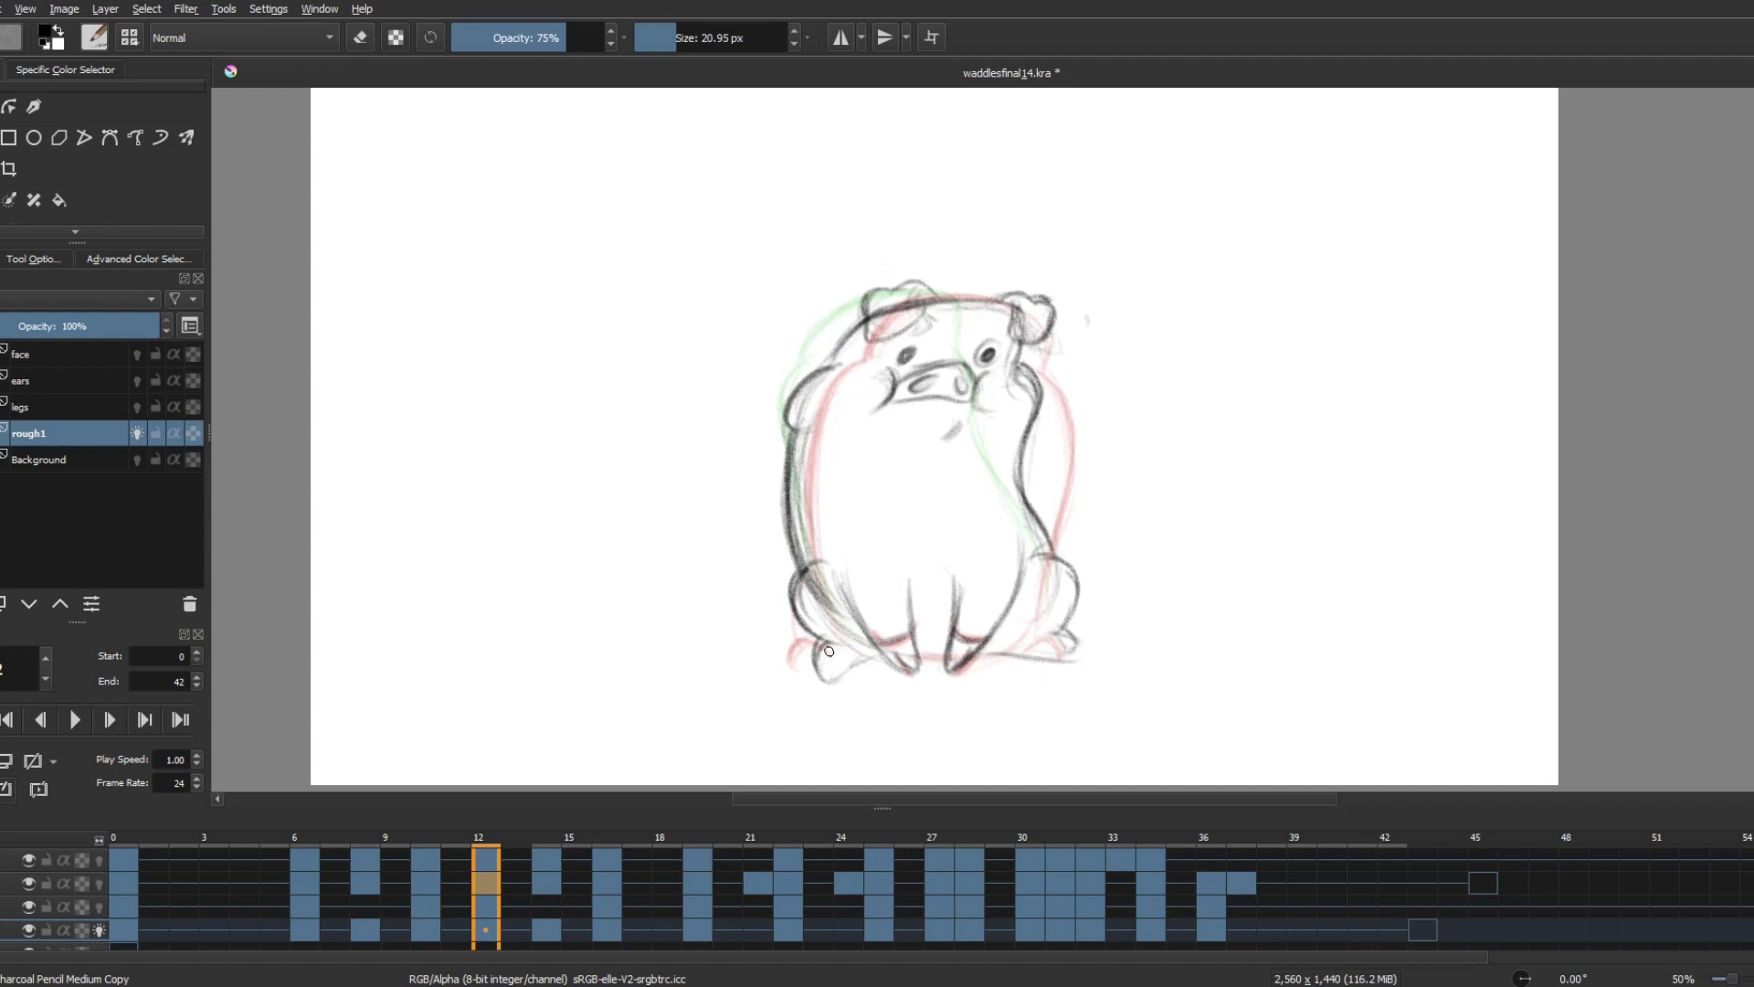
pyautogui.click(123, 929)
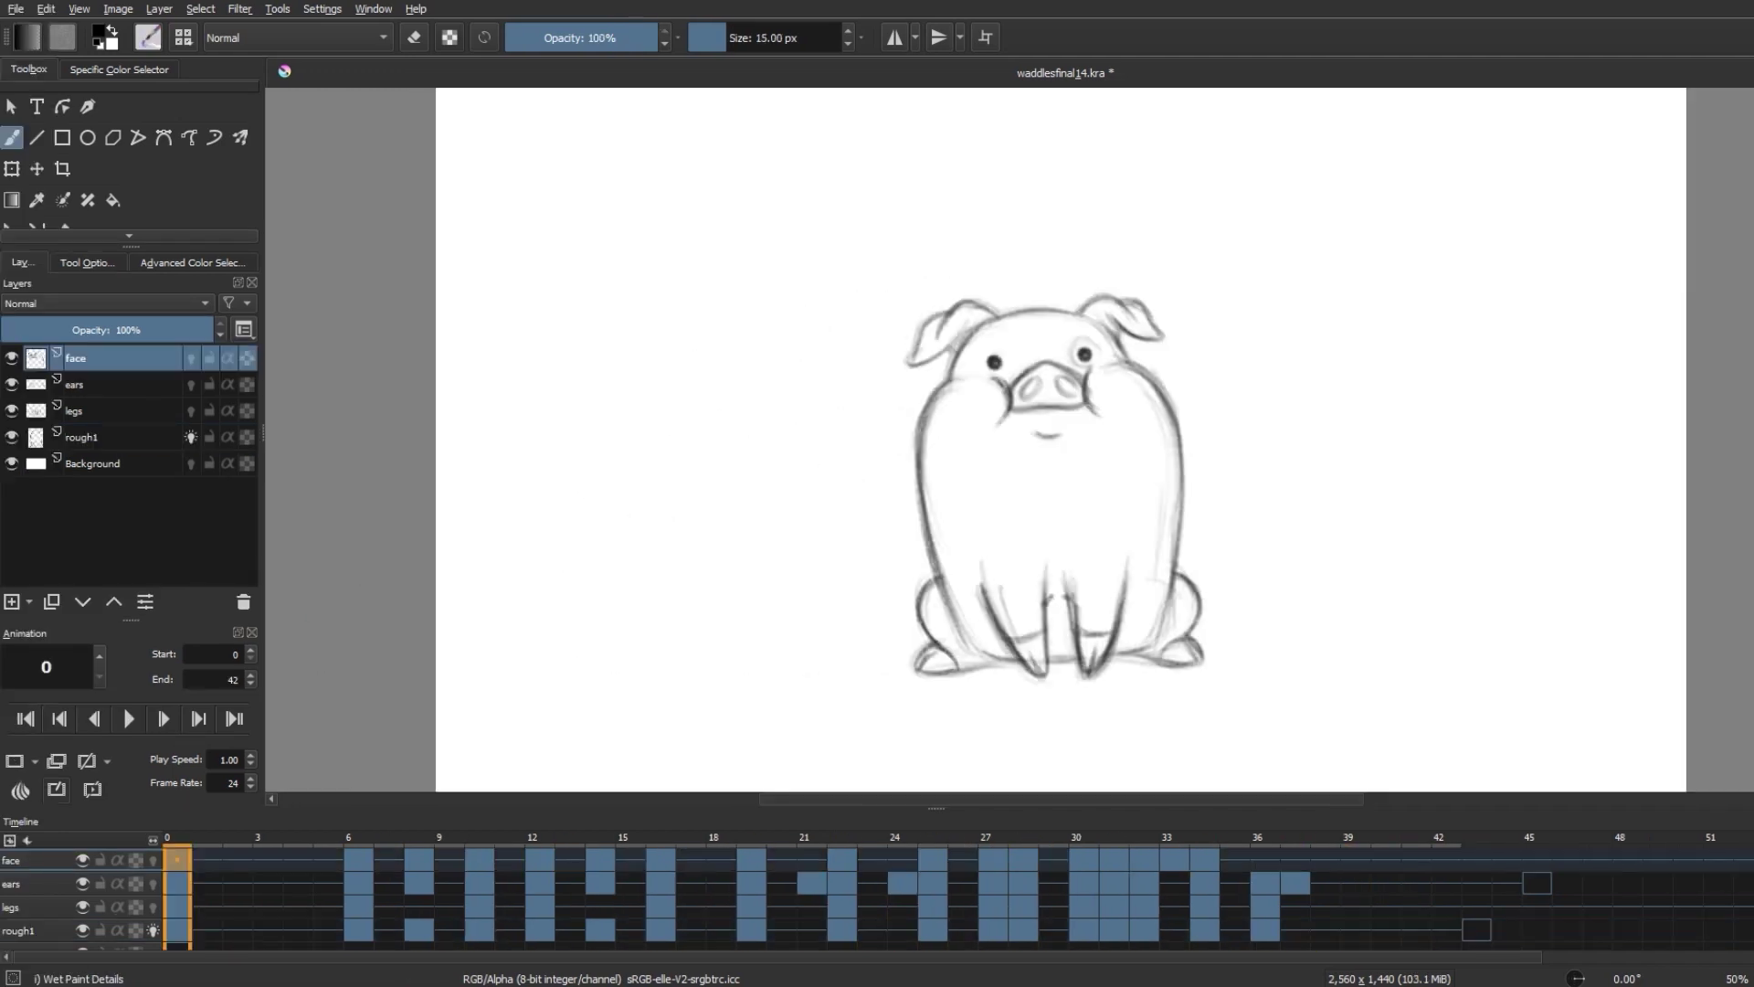
# - Insert a new paint layer above face to become the inks layer
pyautogui.press('Insert')
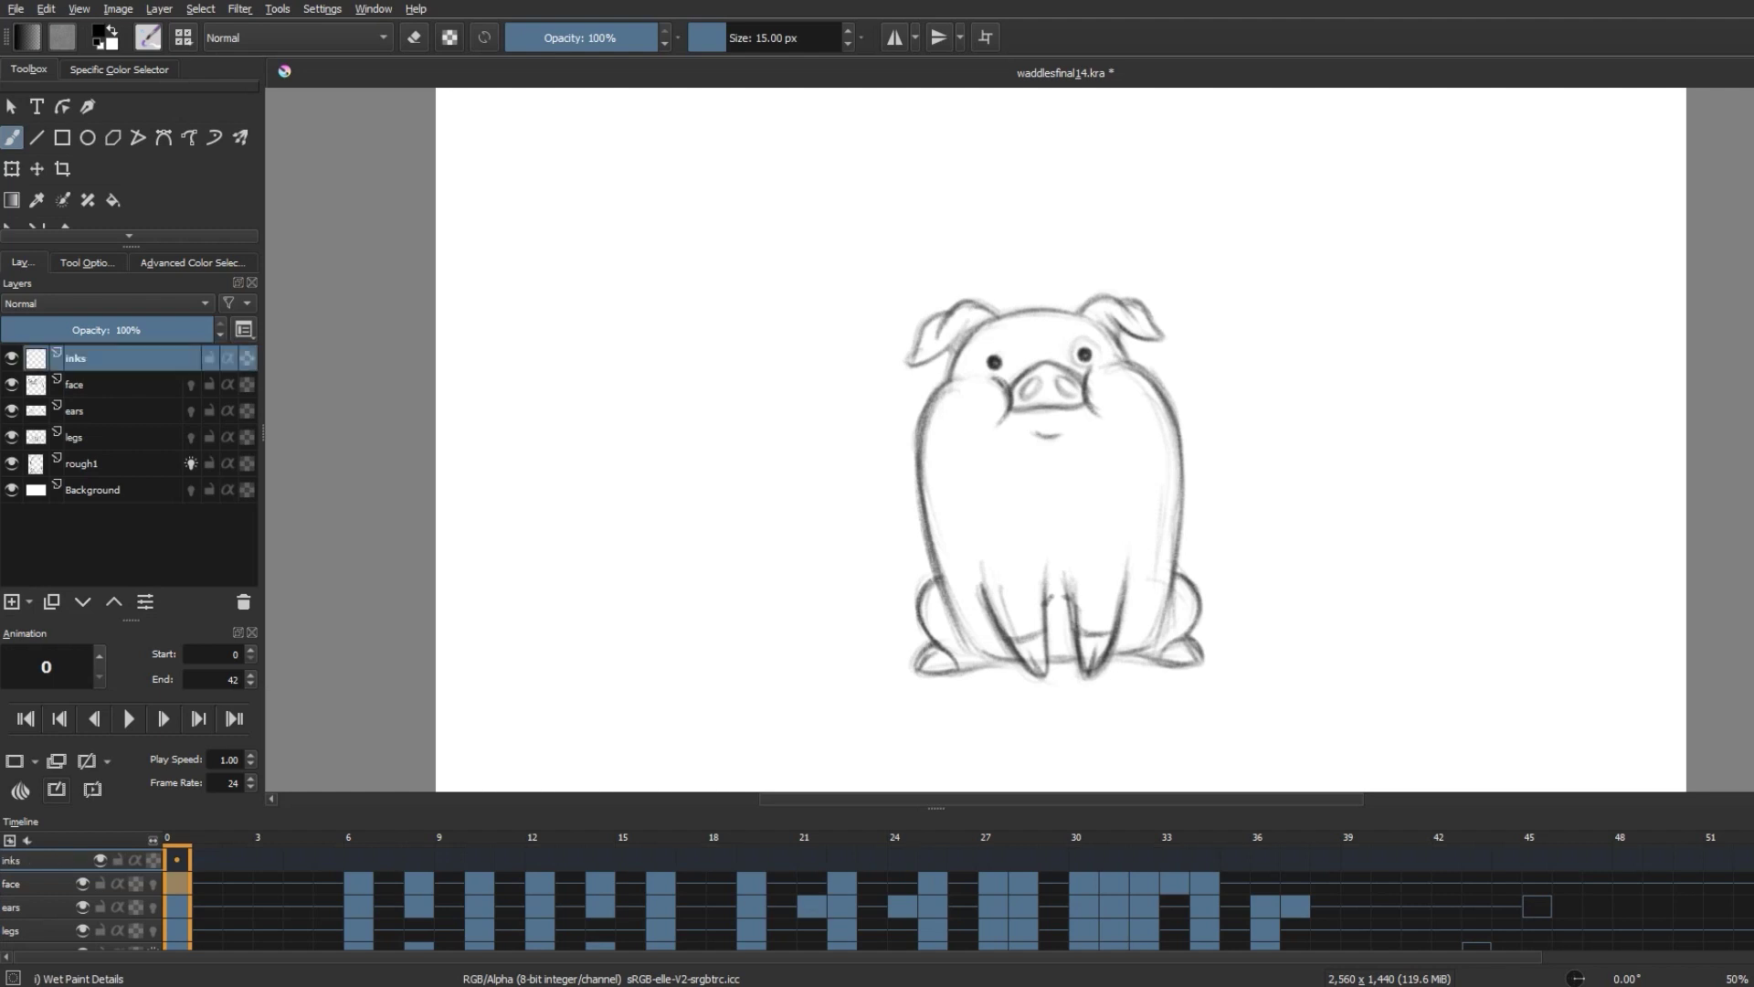
# - Select the Ink_circle_10 brush preset from the preset chooser
pyautogui.press('F5')
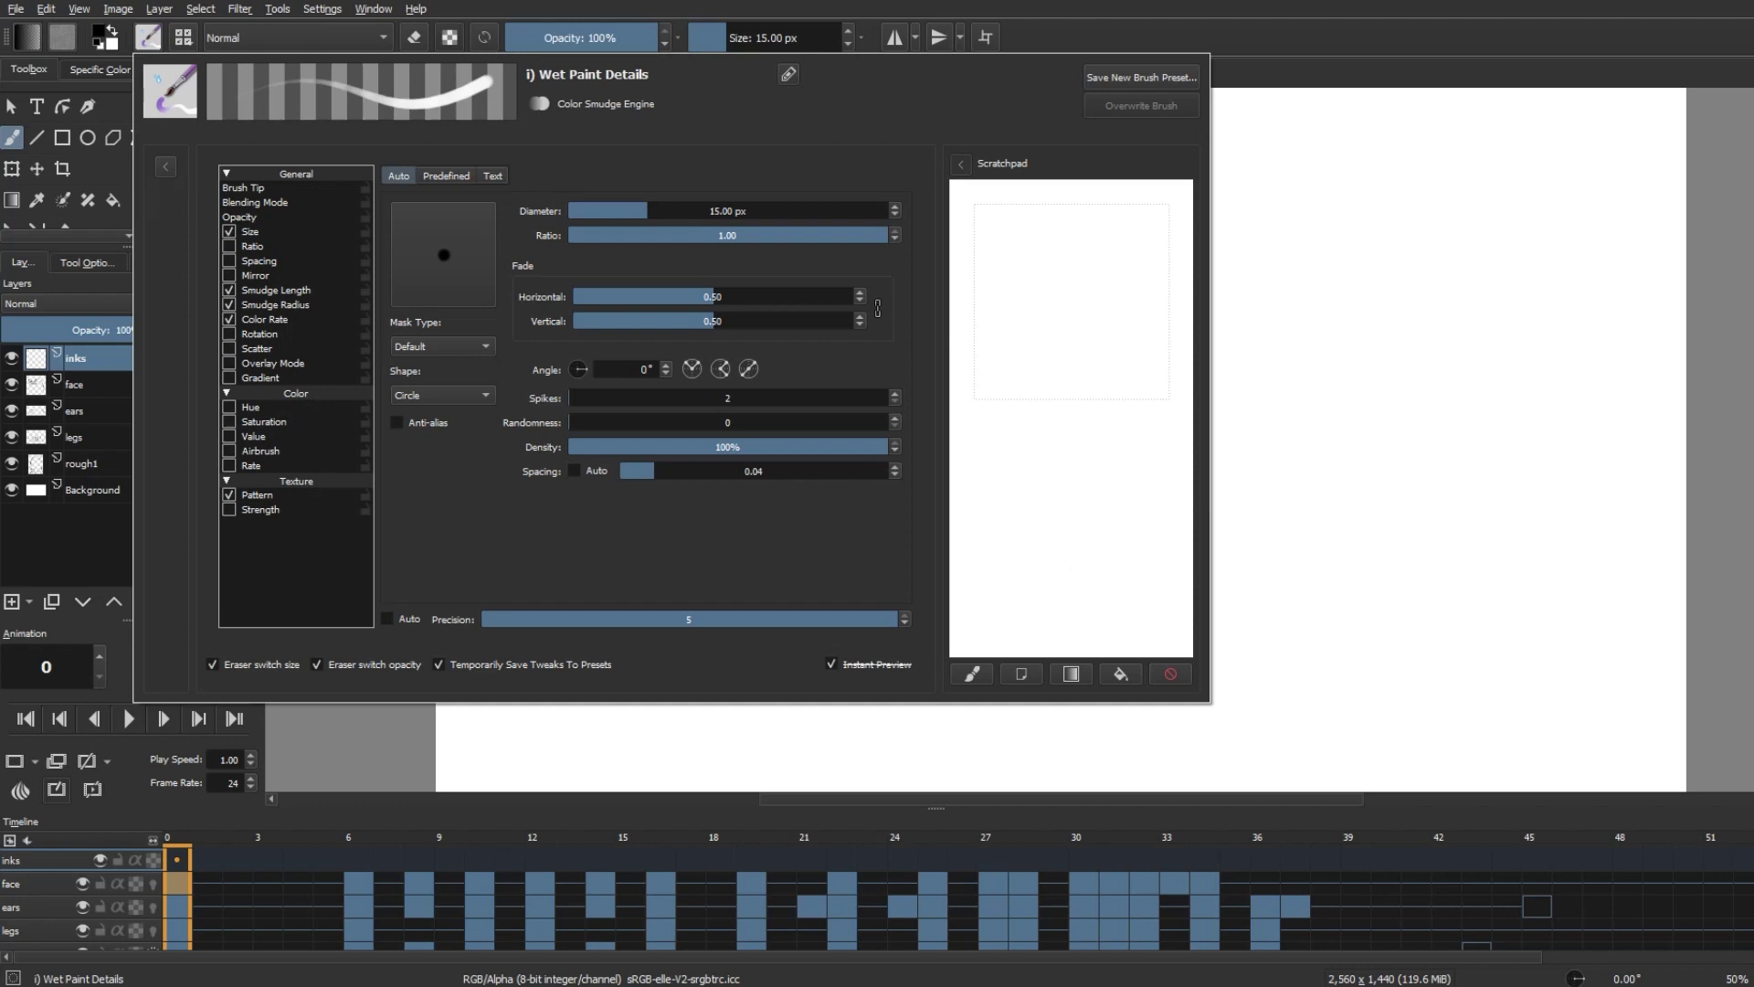
pyautogui.press('F6')
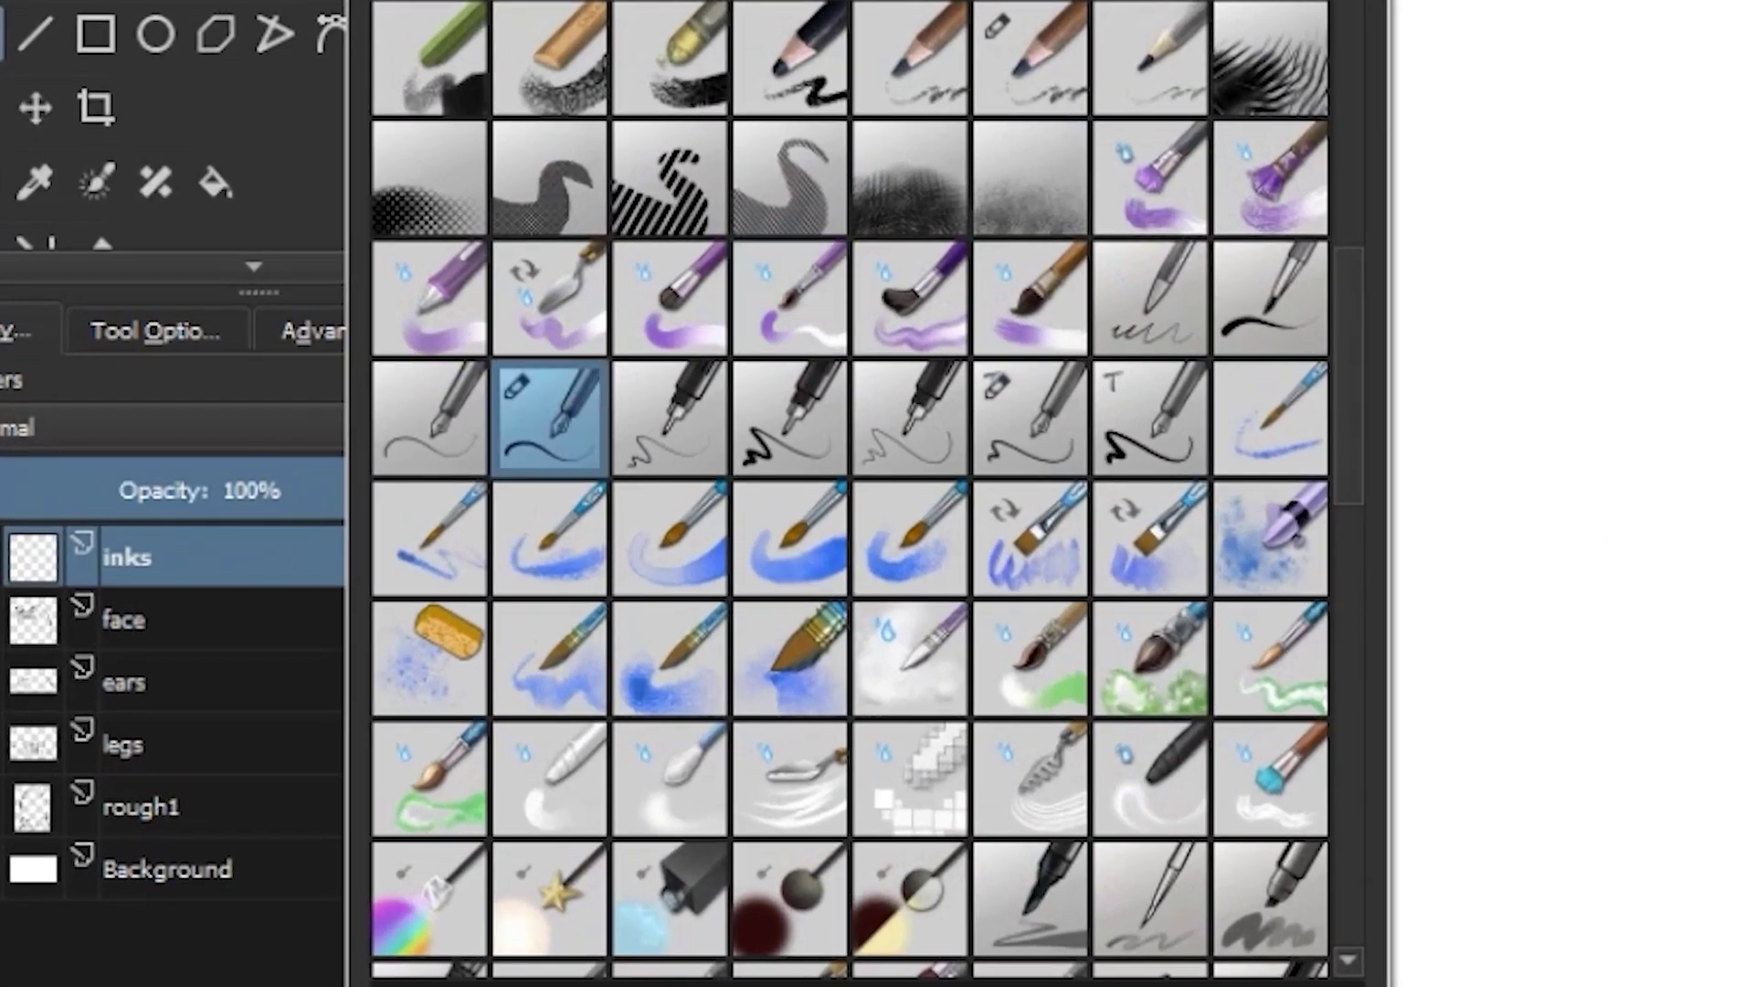
pyautogui.rightClick(259, 293)
pyautogui.moveTo(1005, 475)
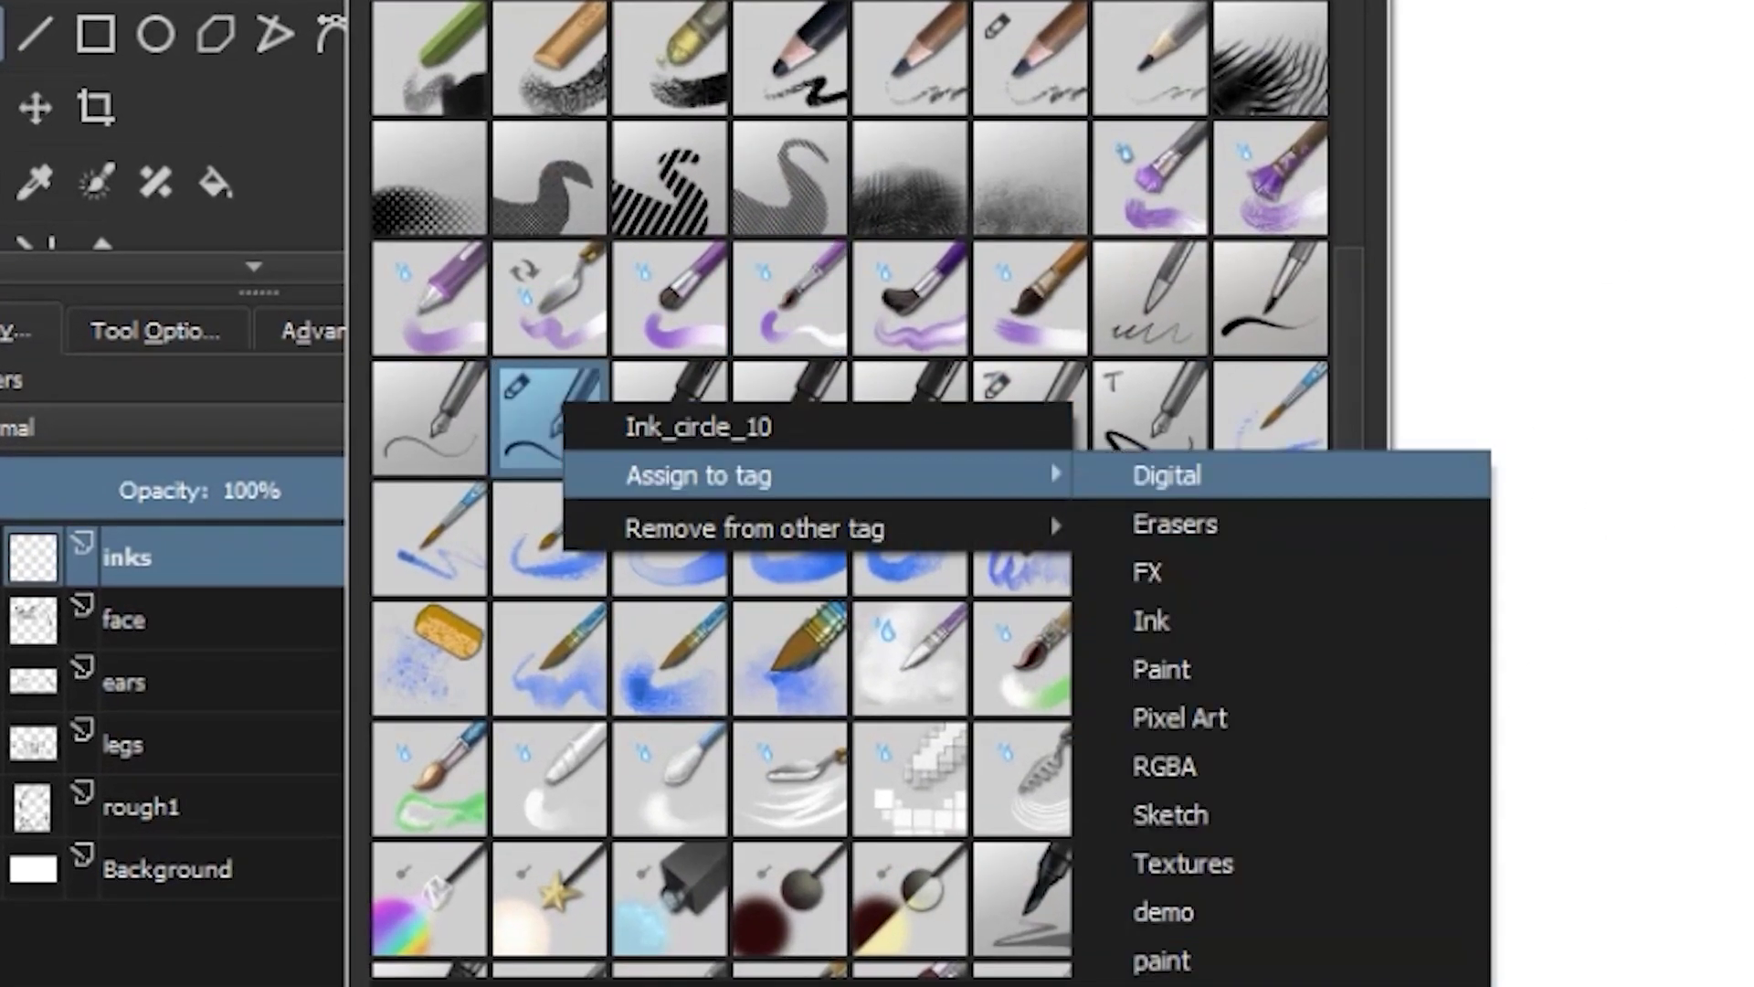
pyautogui.press('Escape')
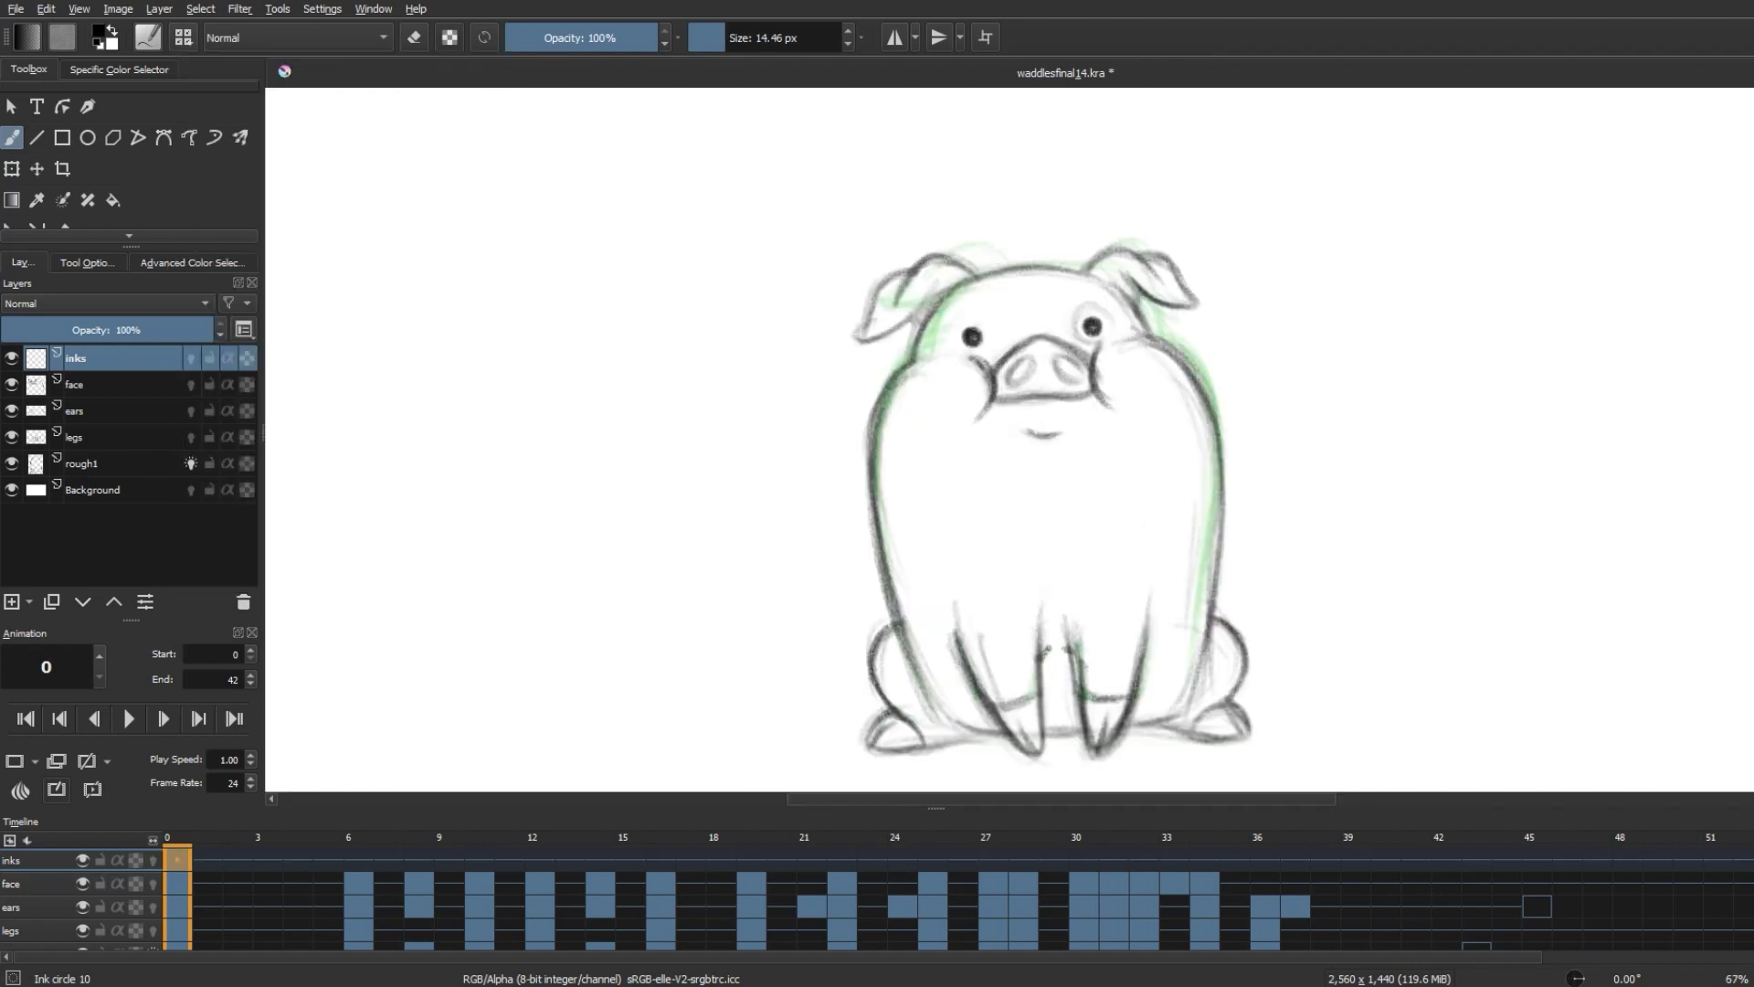
# - Select the rough1 layer and lower its opacity to 35% to fade the sketch
pyautogui.click(101, 384)
pyautogui.click(92, 463)
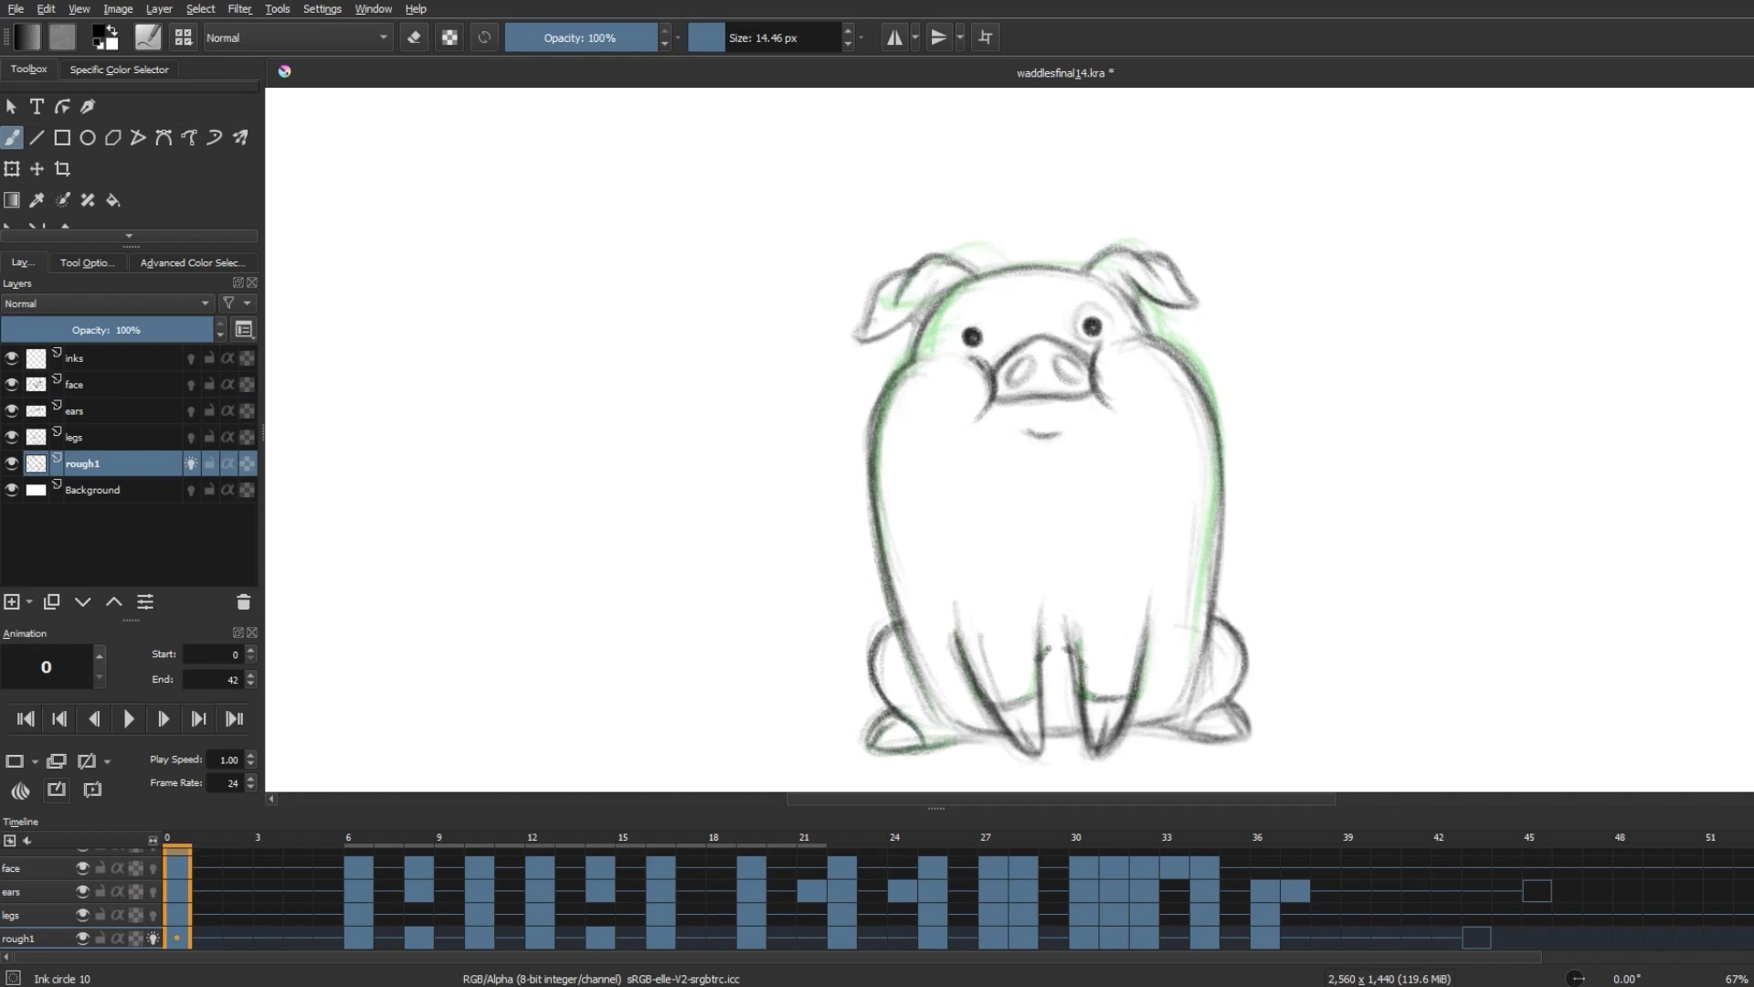
pyautogui.moveTo(201, 330); pyautogui.dragTo(58, 330)
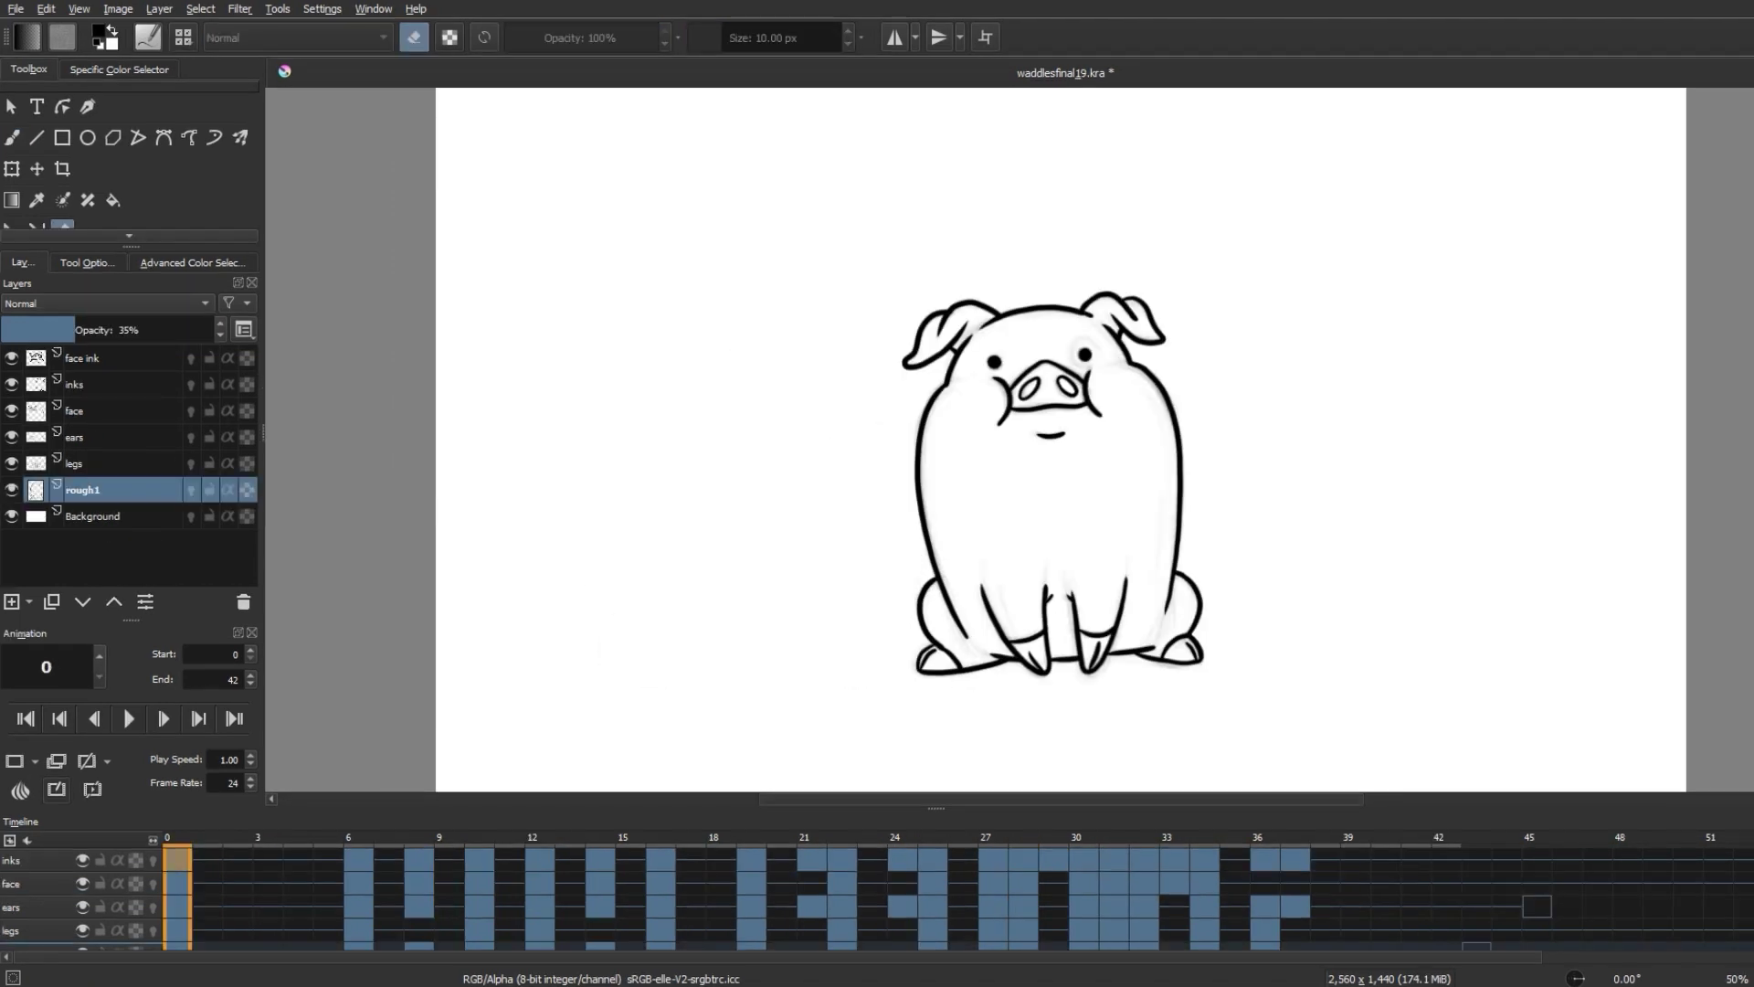
# - Insert the pink pig picture as a reference image, shrink it, and place it top-right
pyautogui.hotkey('alt', 'Tab')
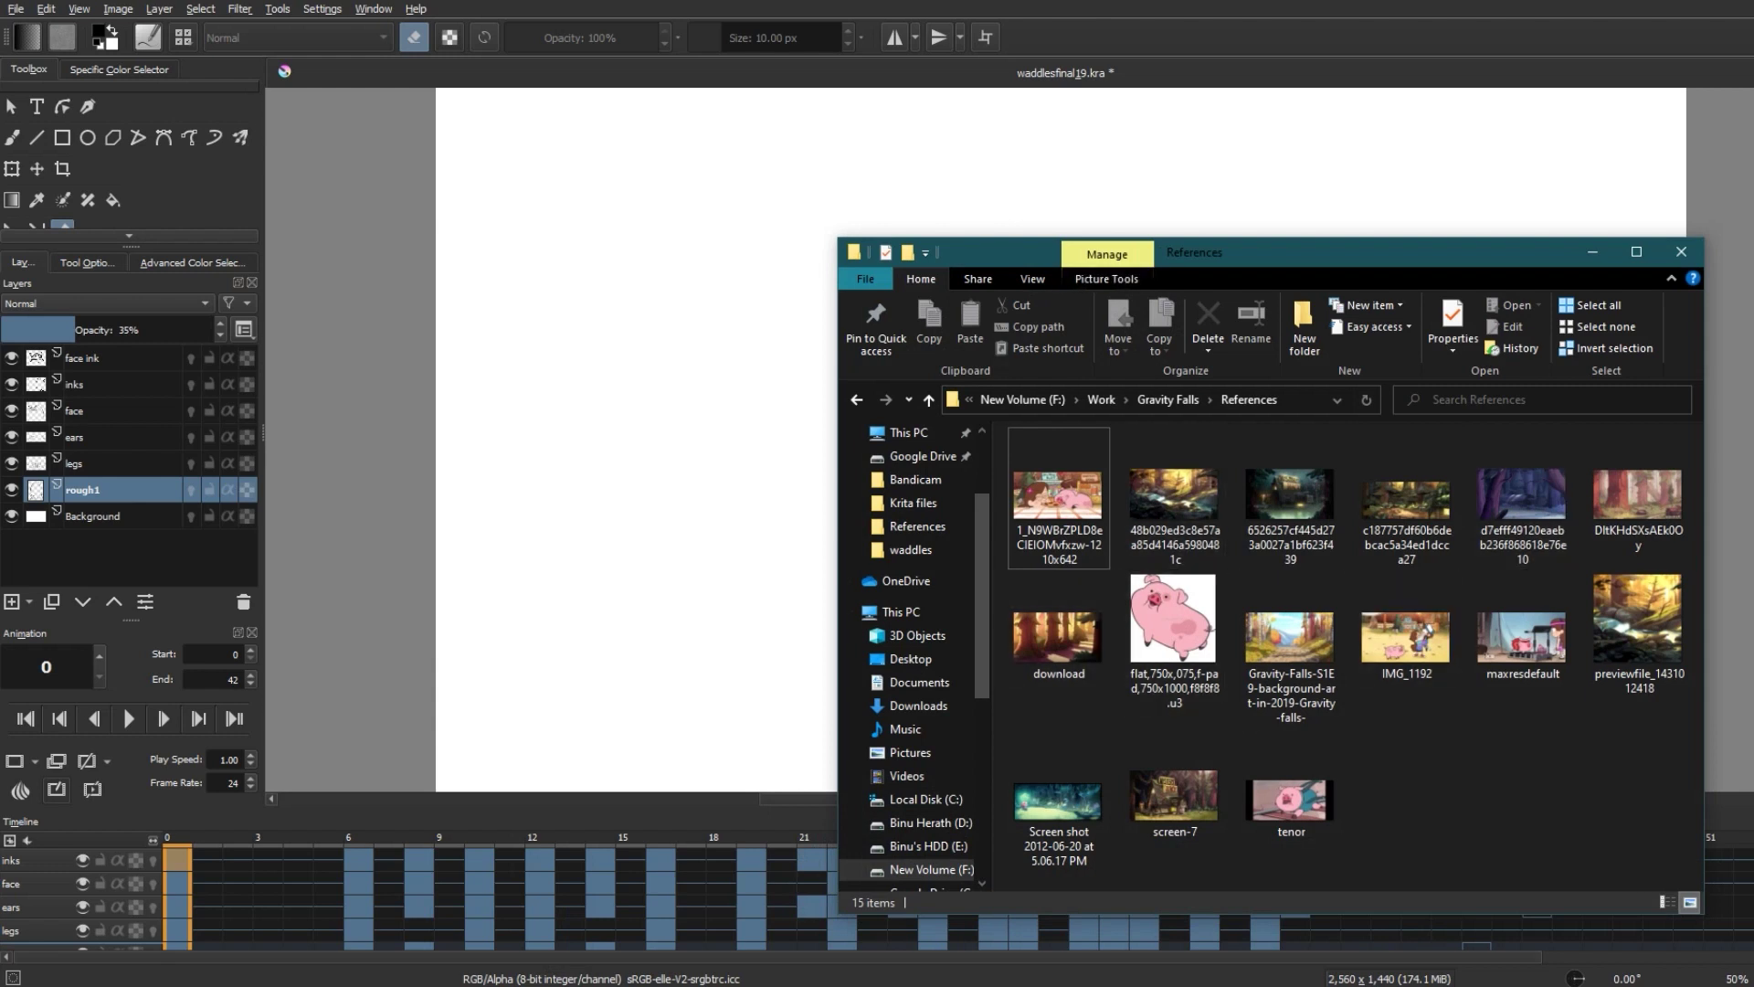
pyautogui.click(1174, 630)
pyautogui.moveTo(1174, 621); pyautogui.dragTo(667, 447)
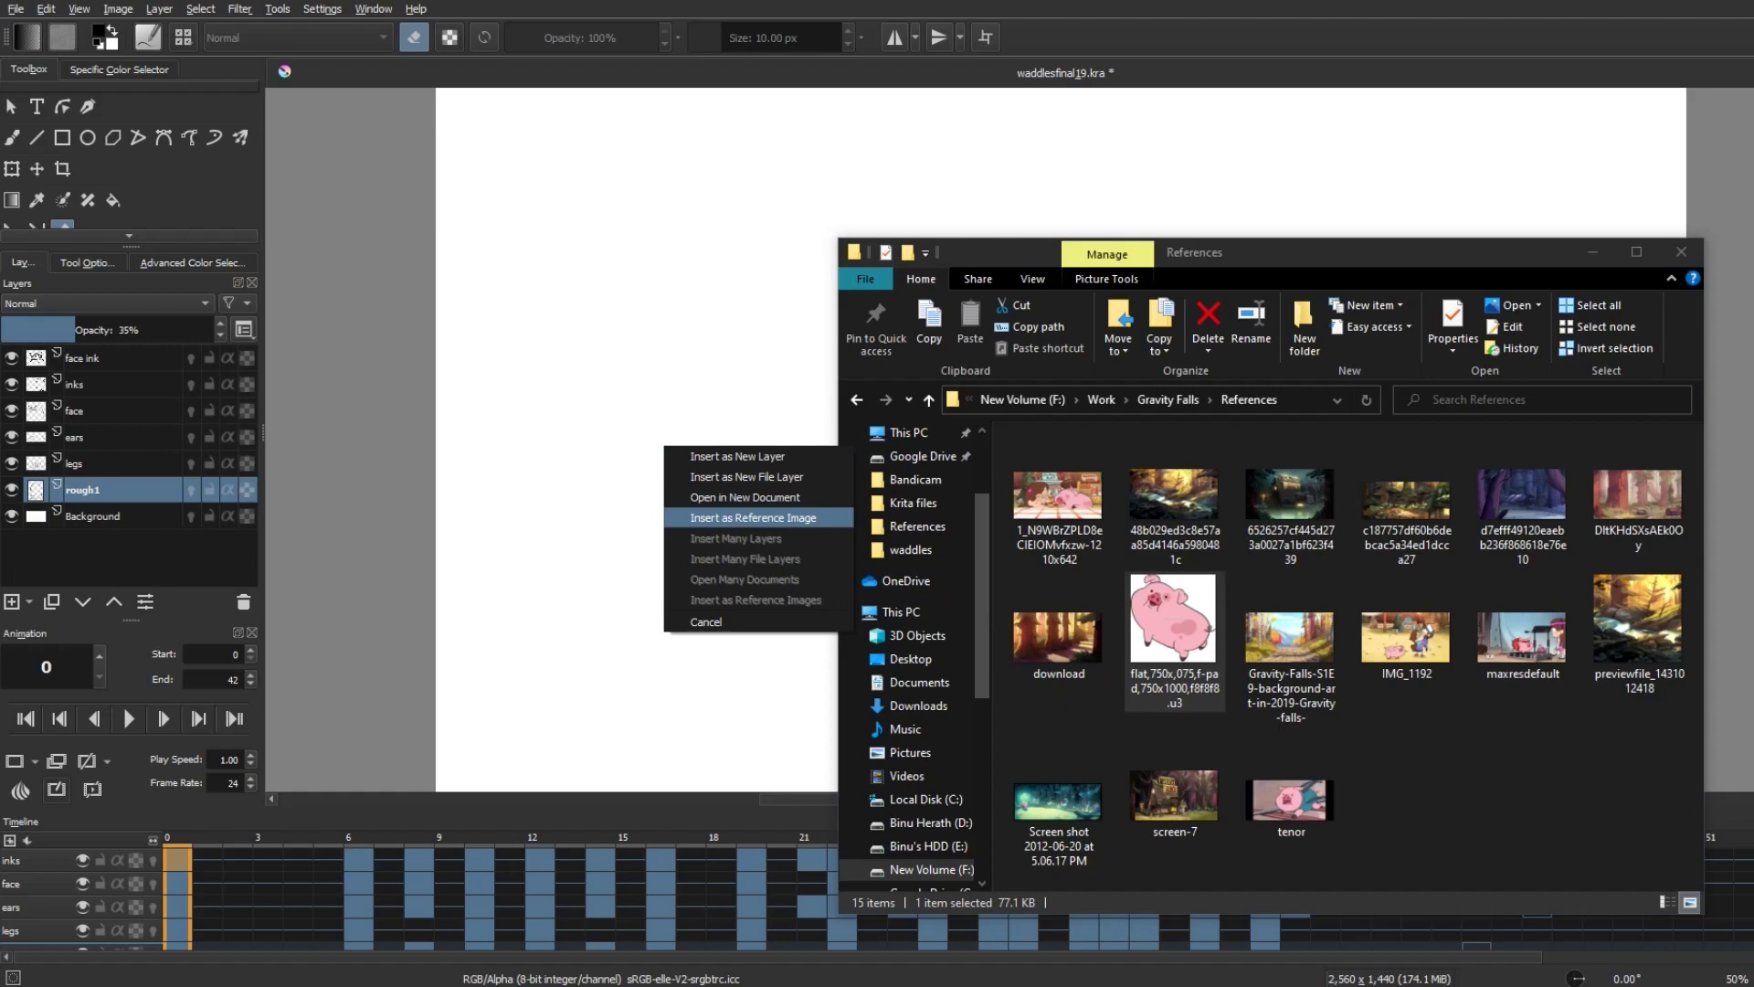
pyautogui.click(816, 517)
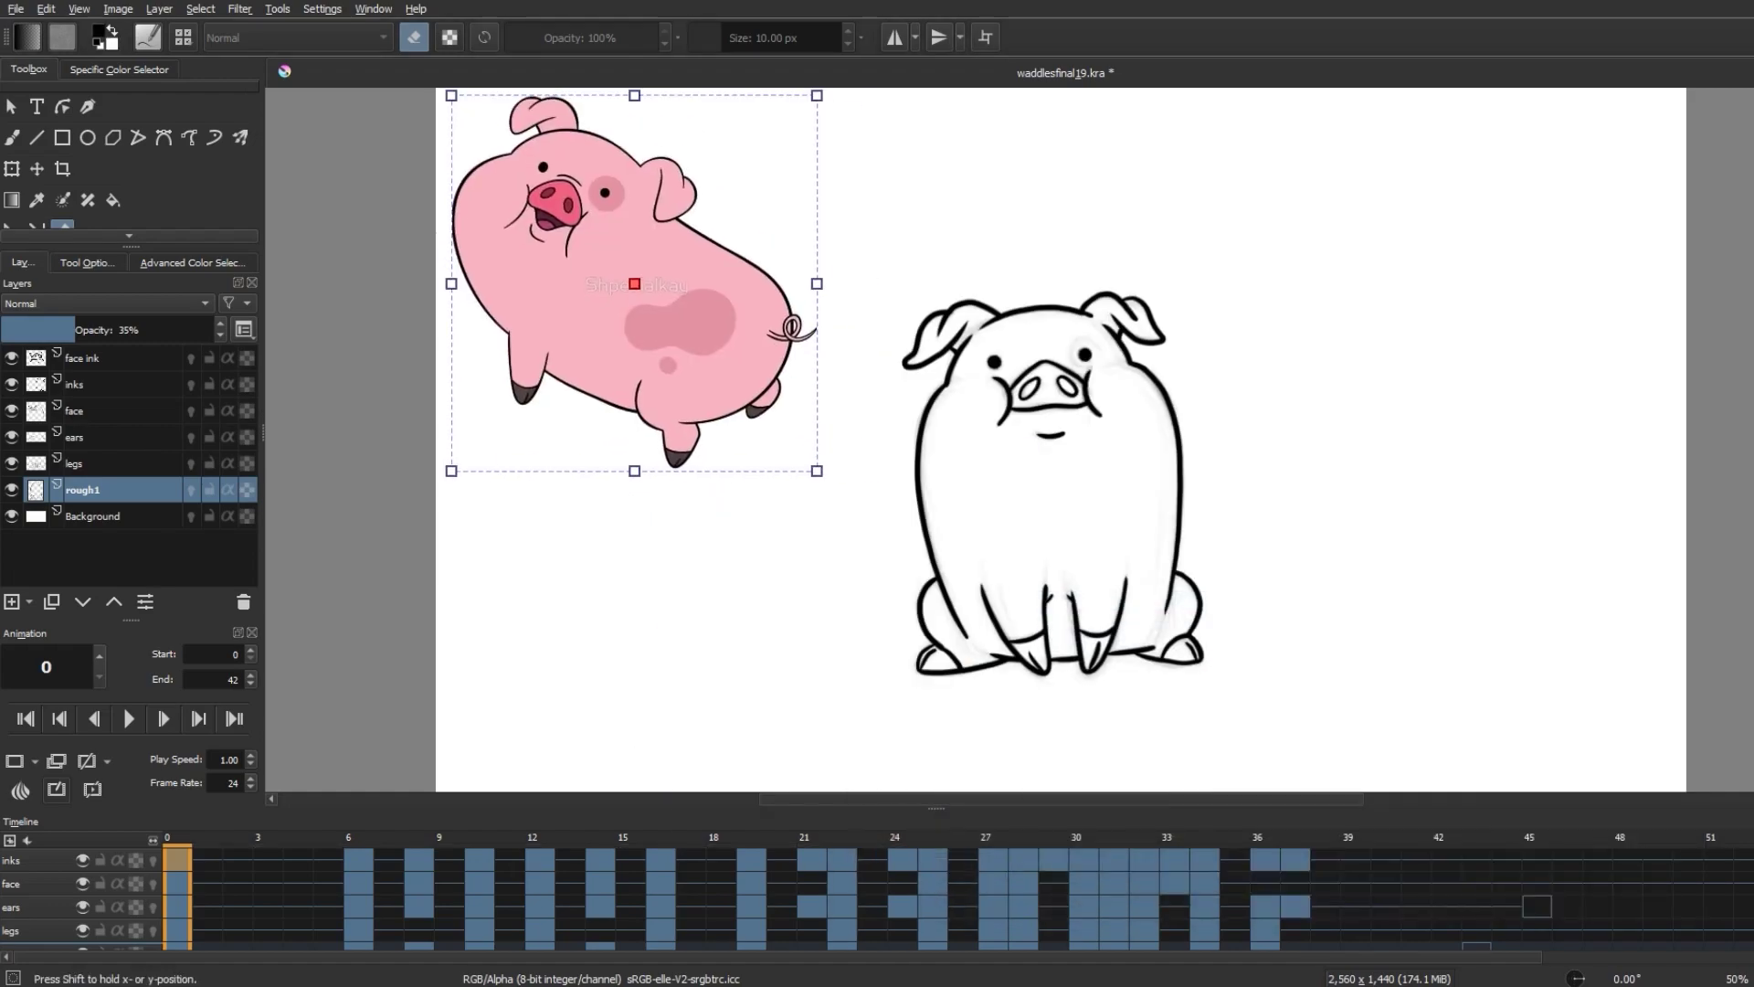
pyautogui.press('-')
pyautogui.moveTo(761, 417); pyautogui.dragTo(714, 370)
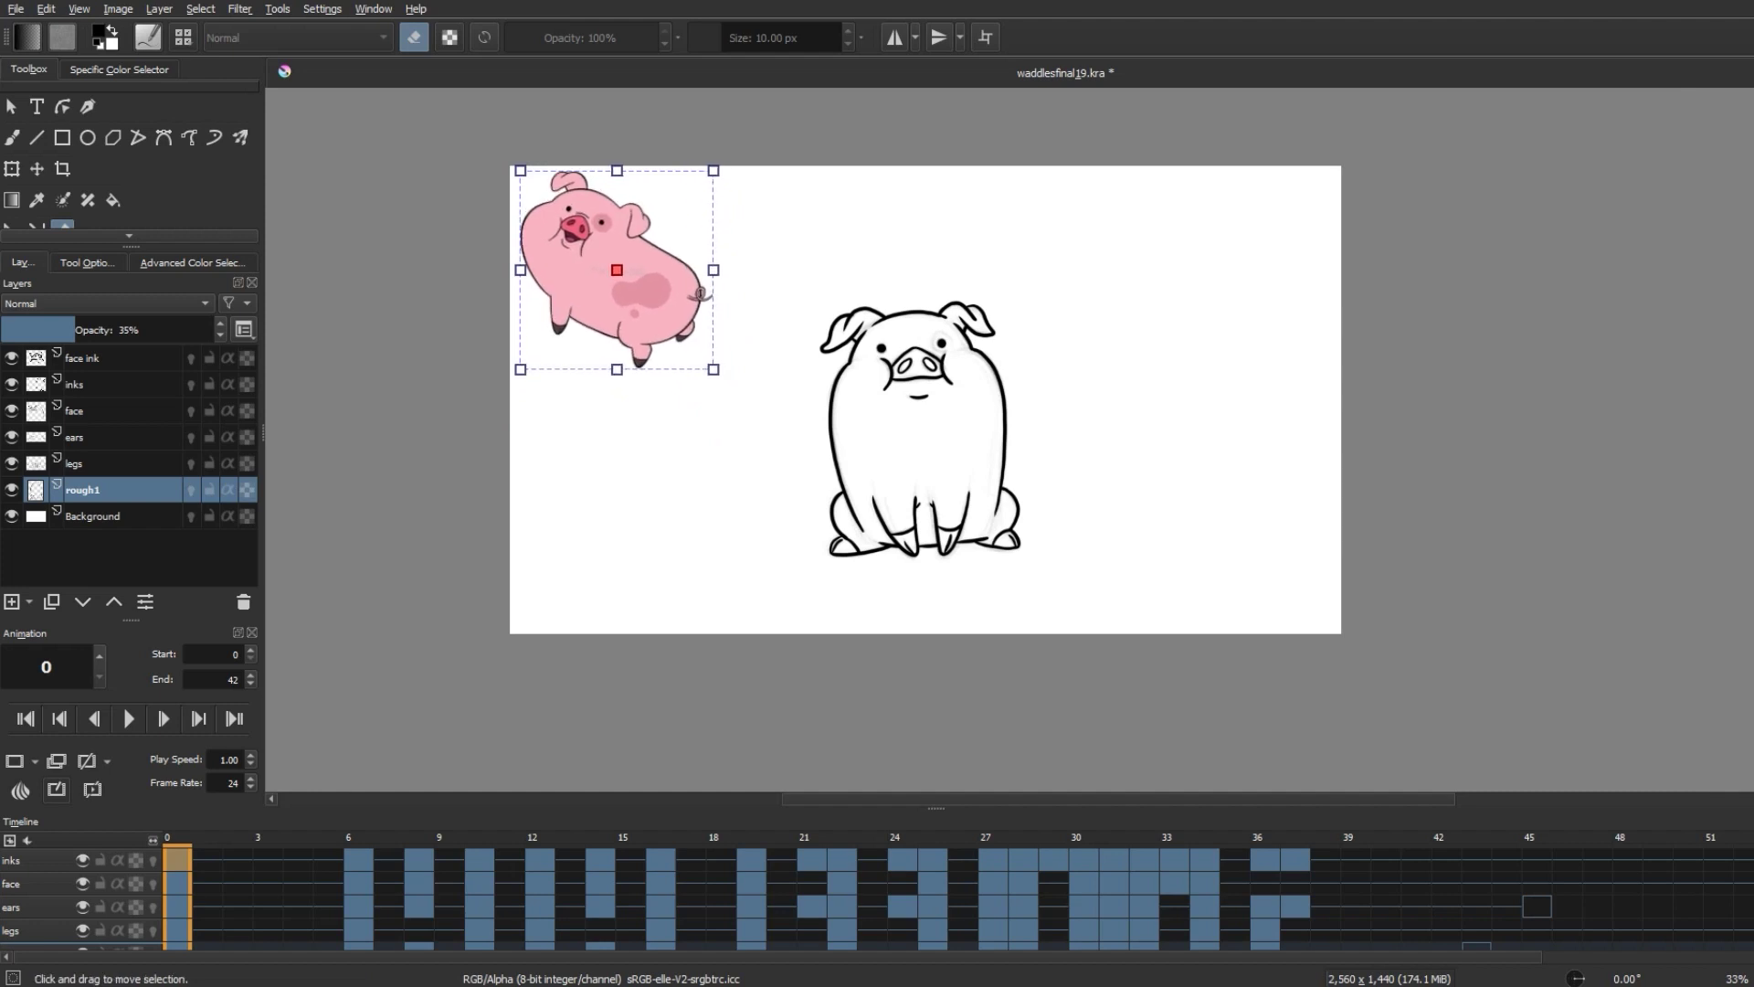
pyautogui.moveTo(617, 275); pyautogui.dragTo(1200, 281)
# - Sample the pig pink from the reference to colour the pig, then delete the reference image
pyautogui.press('b')
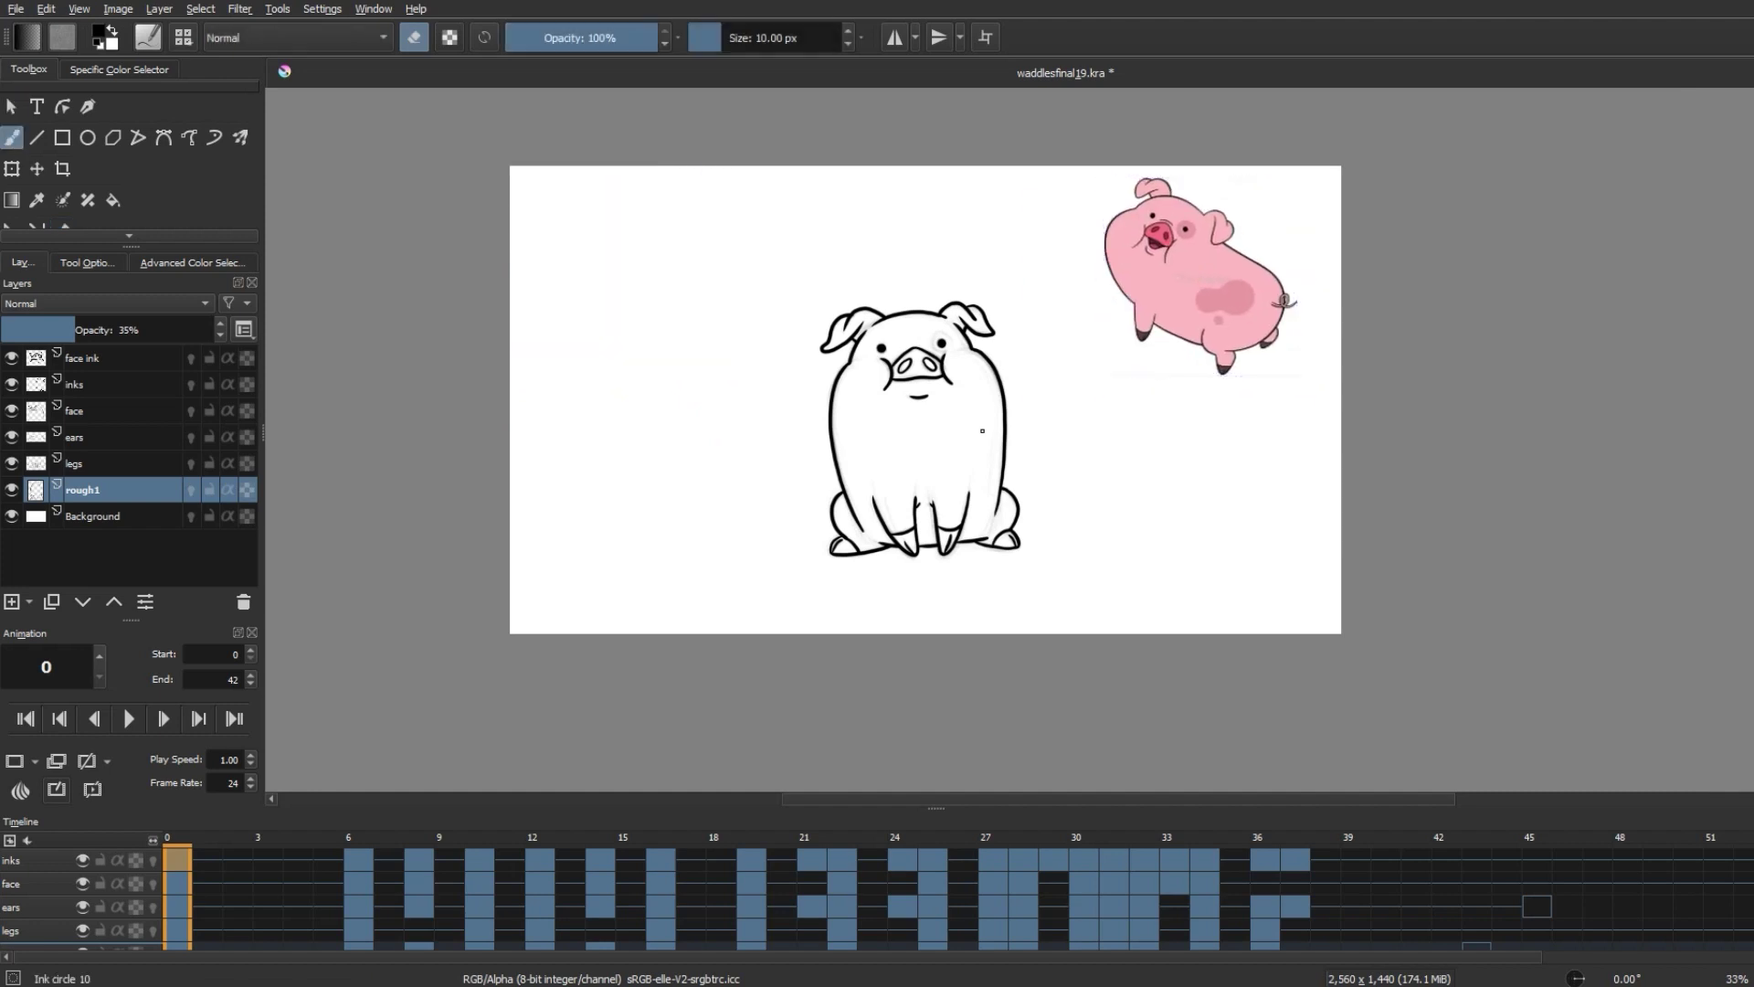
pyautogui.press('+')
pyautogui.press('+')
pyautogui.keyDown('ctrl'); pyautogui.click(1434, 360); pyautogui.keyUp('ctrl')
pyautogui.press('e')
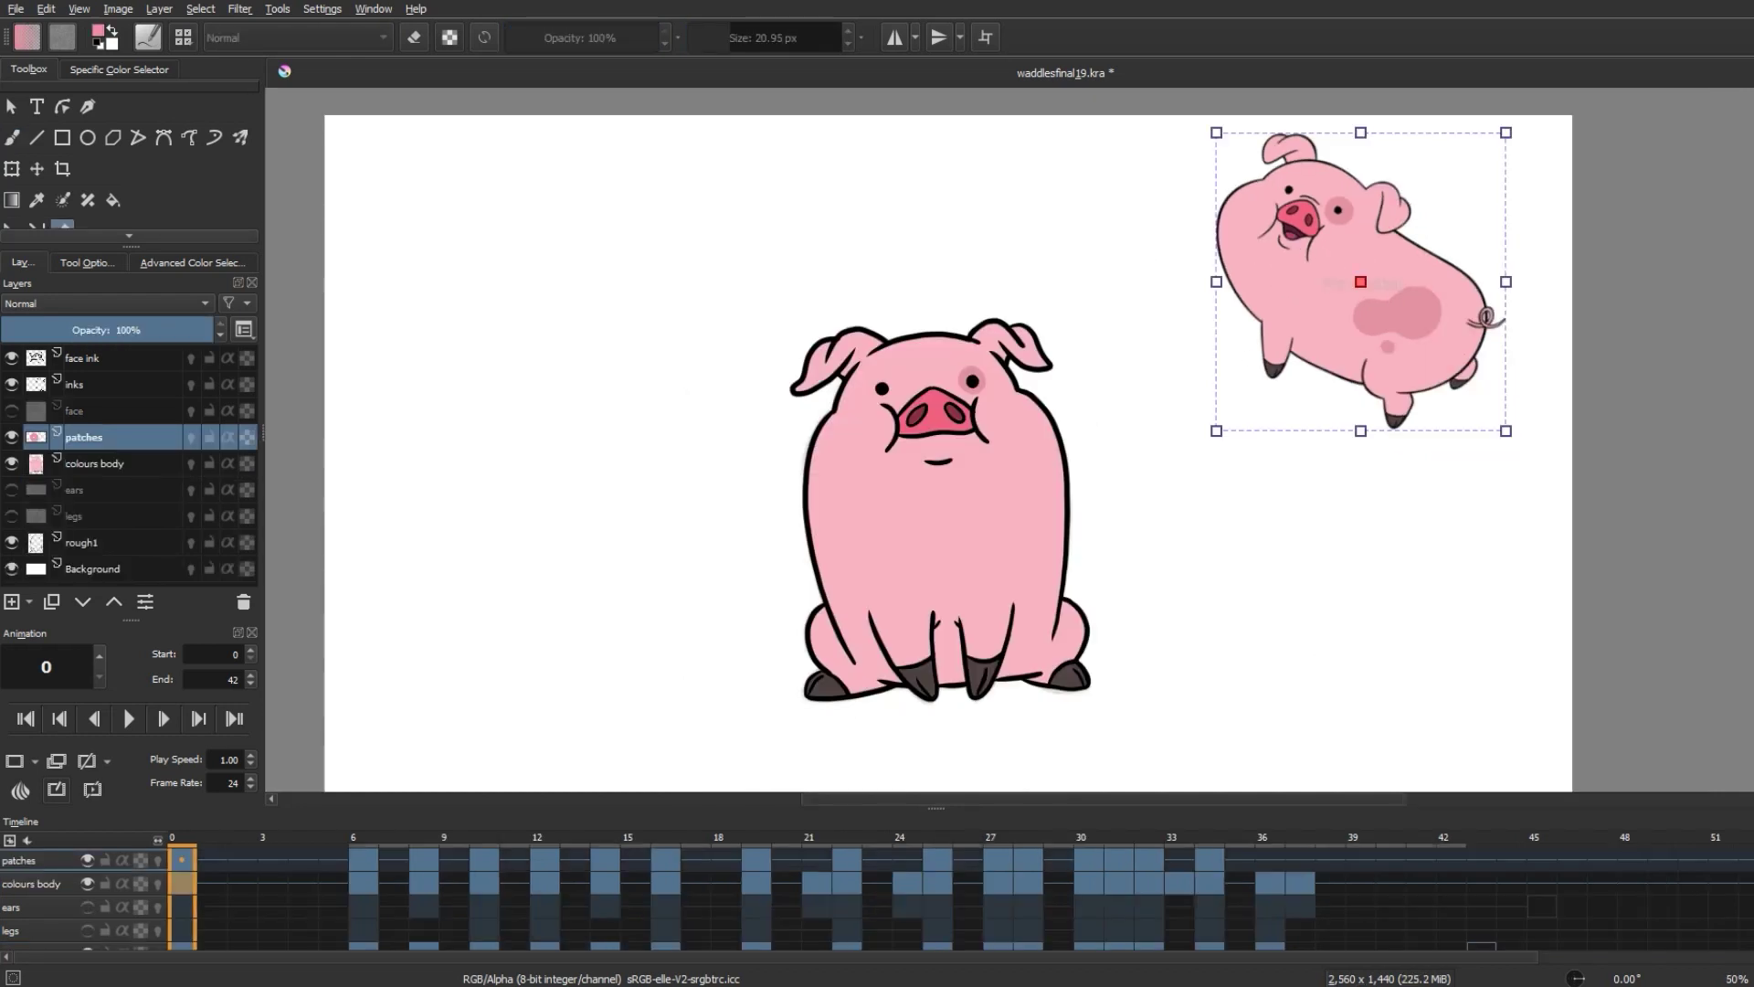
pyautogui.scroll(-2, 128, 164)
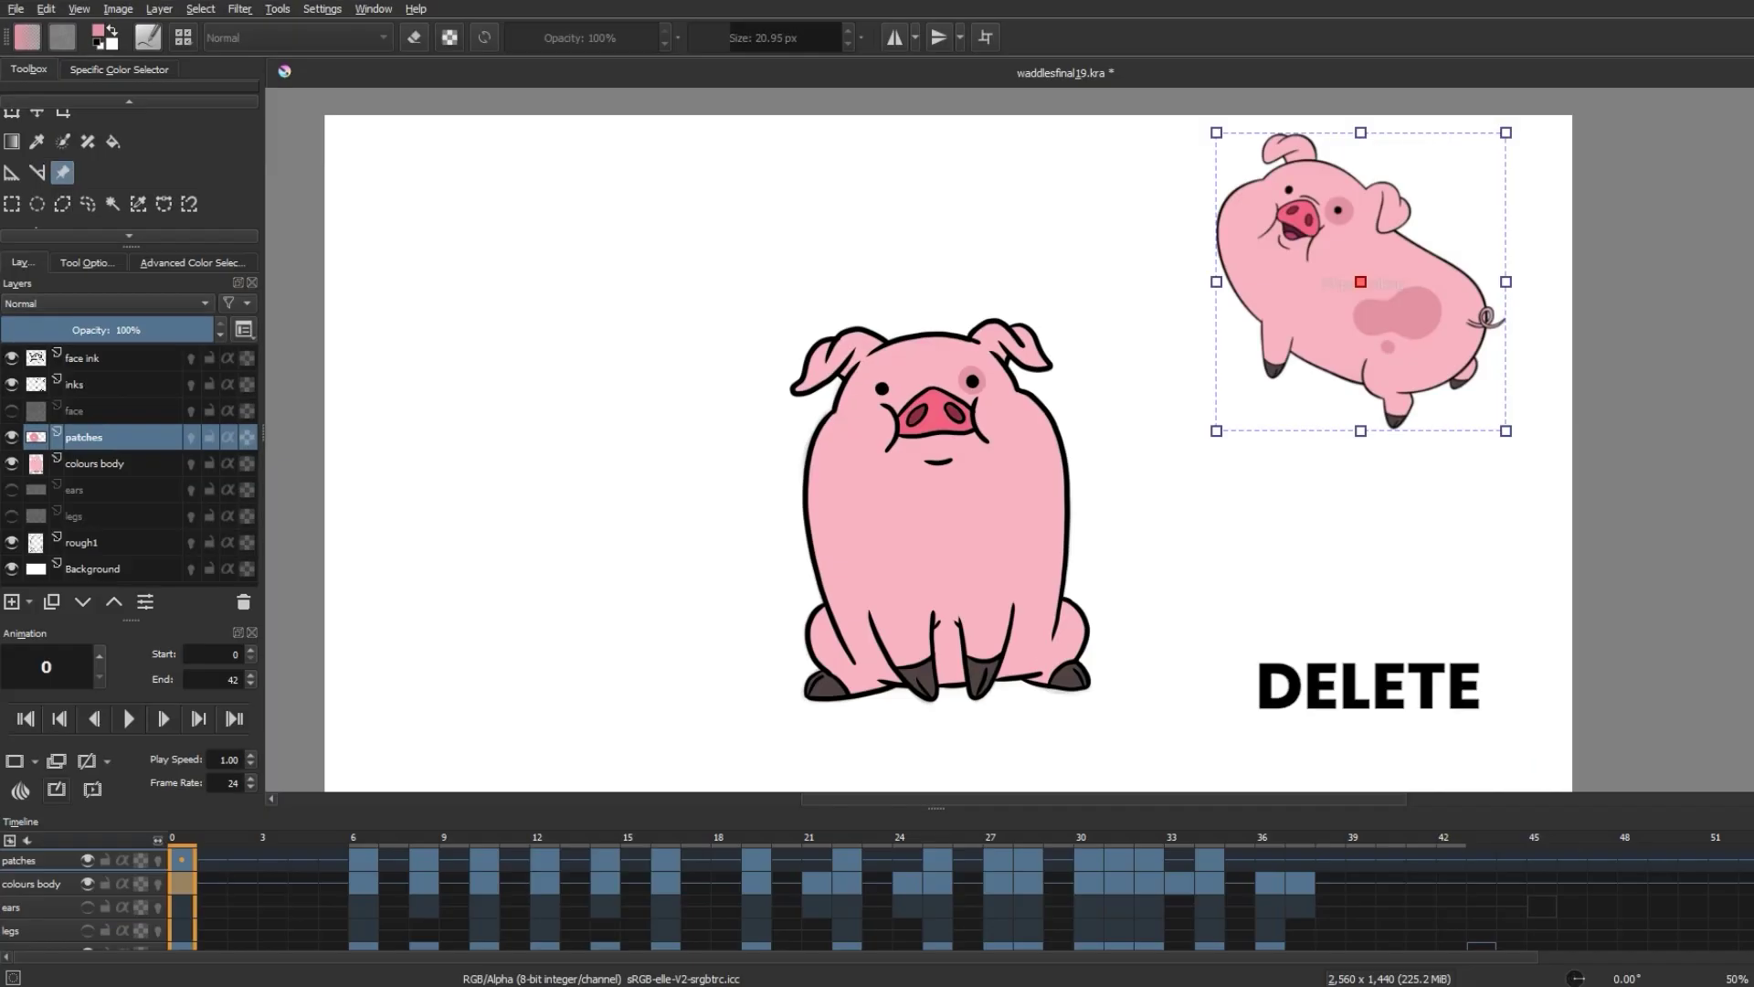
pyautogui.press('Delete')
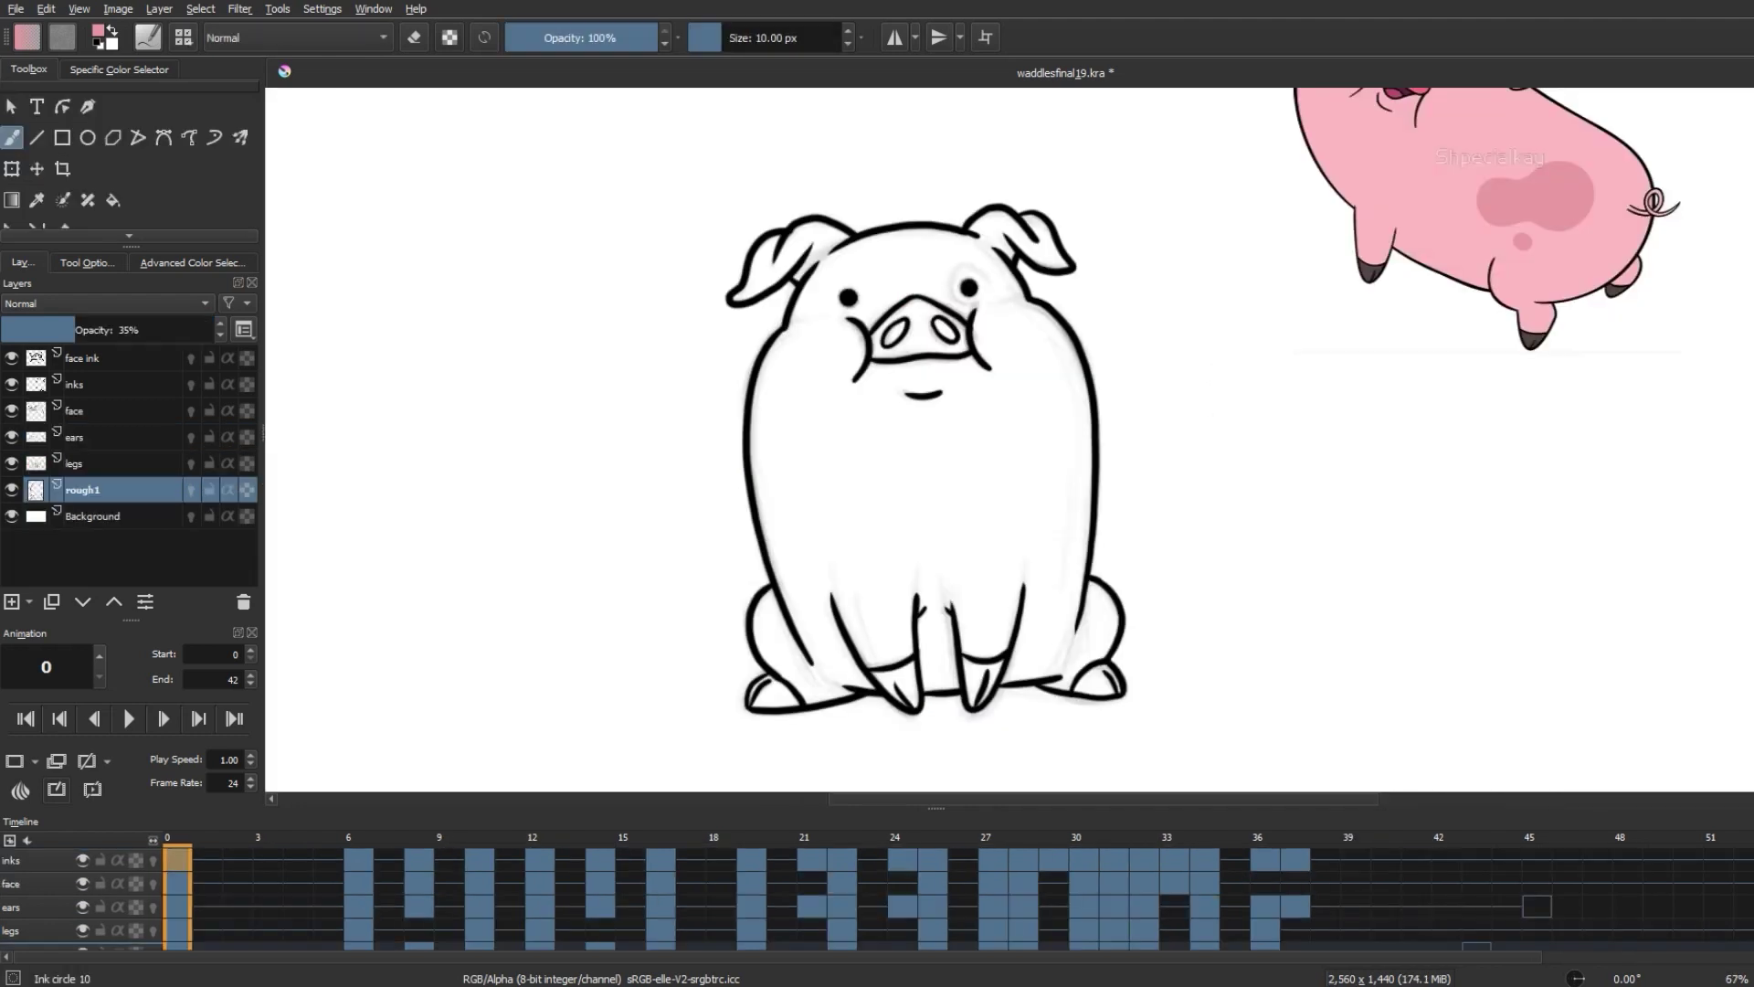
# - Add a new paint layer and name it 'colours body'
pyautogui.click(11, 602)
pyautogui.doubleClick(55, 491)
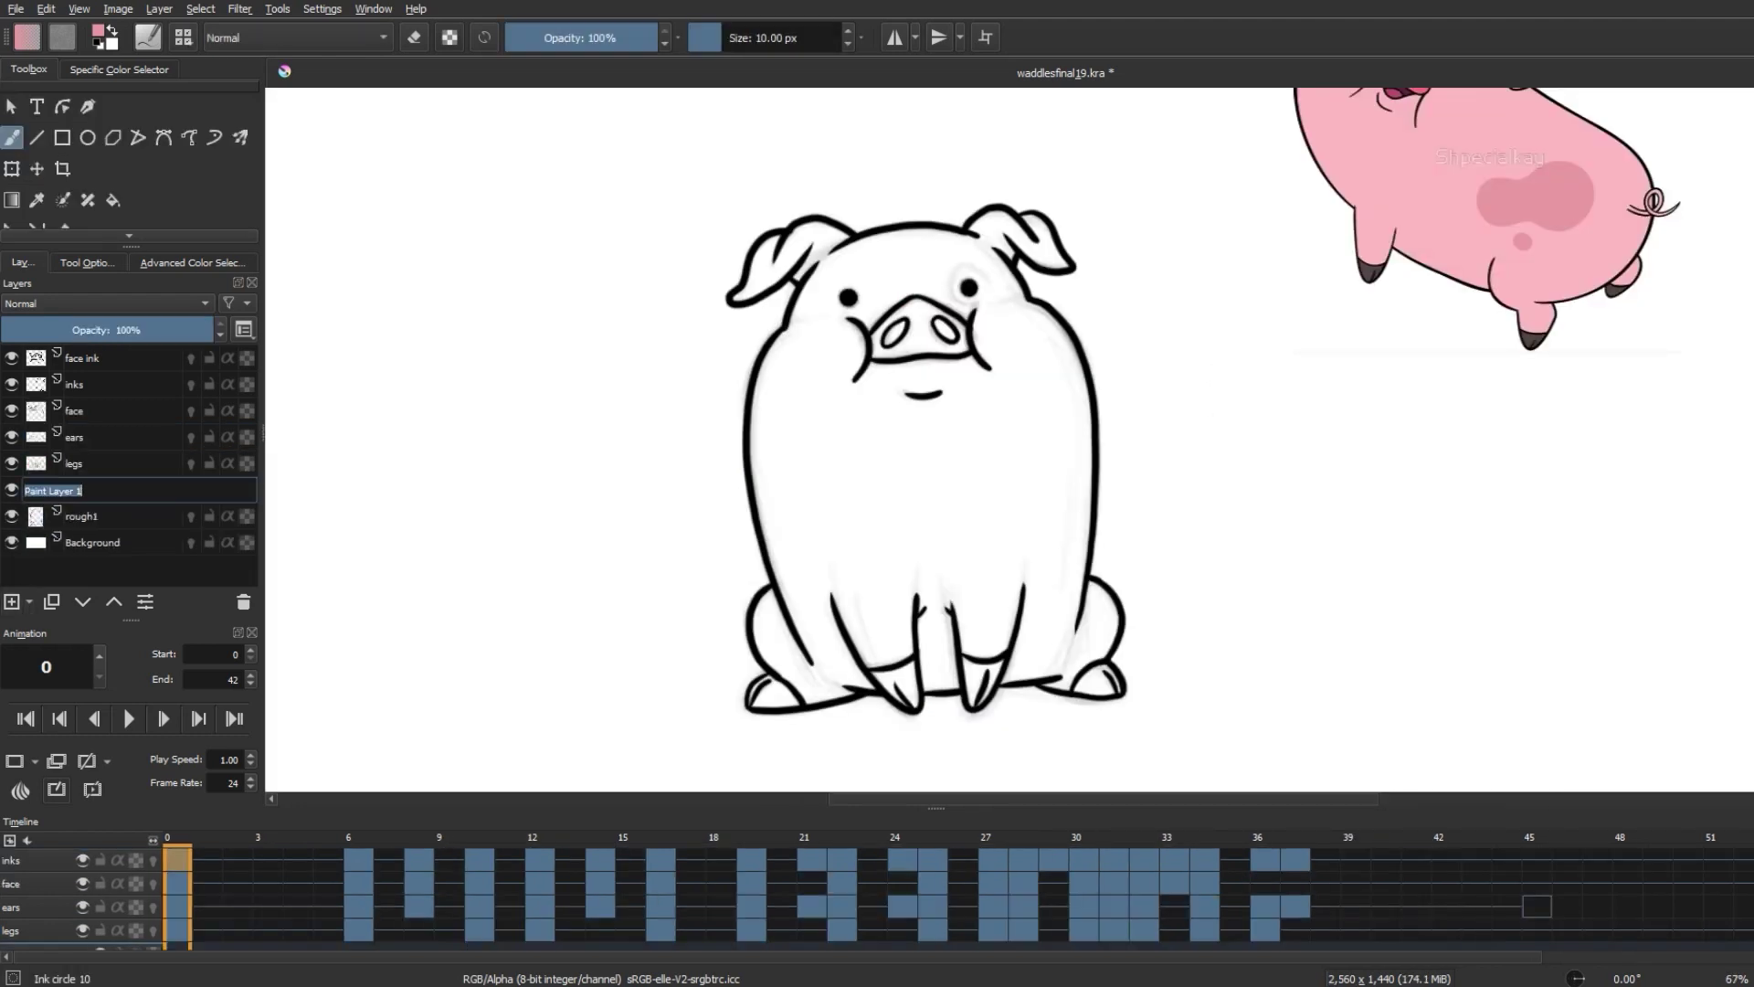
pyautogui.press('Return')
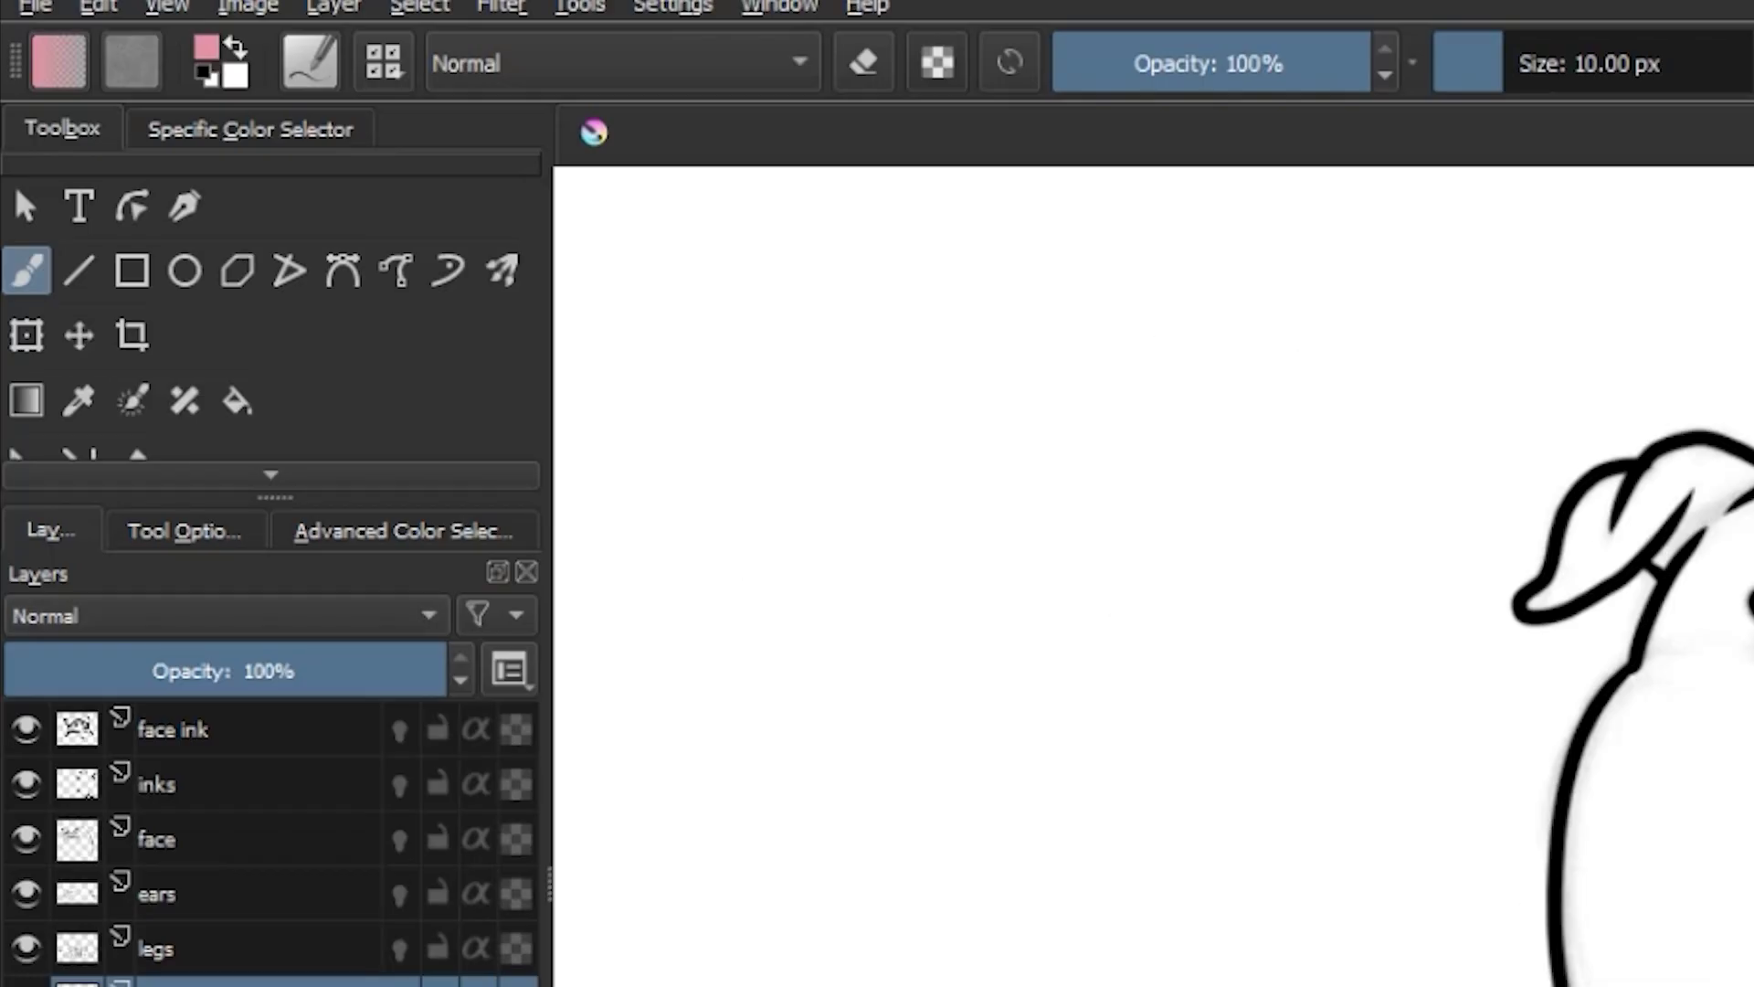
# - Switch to the fill tool and set which layers the fill samples from
pyautogui.press('f')
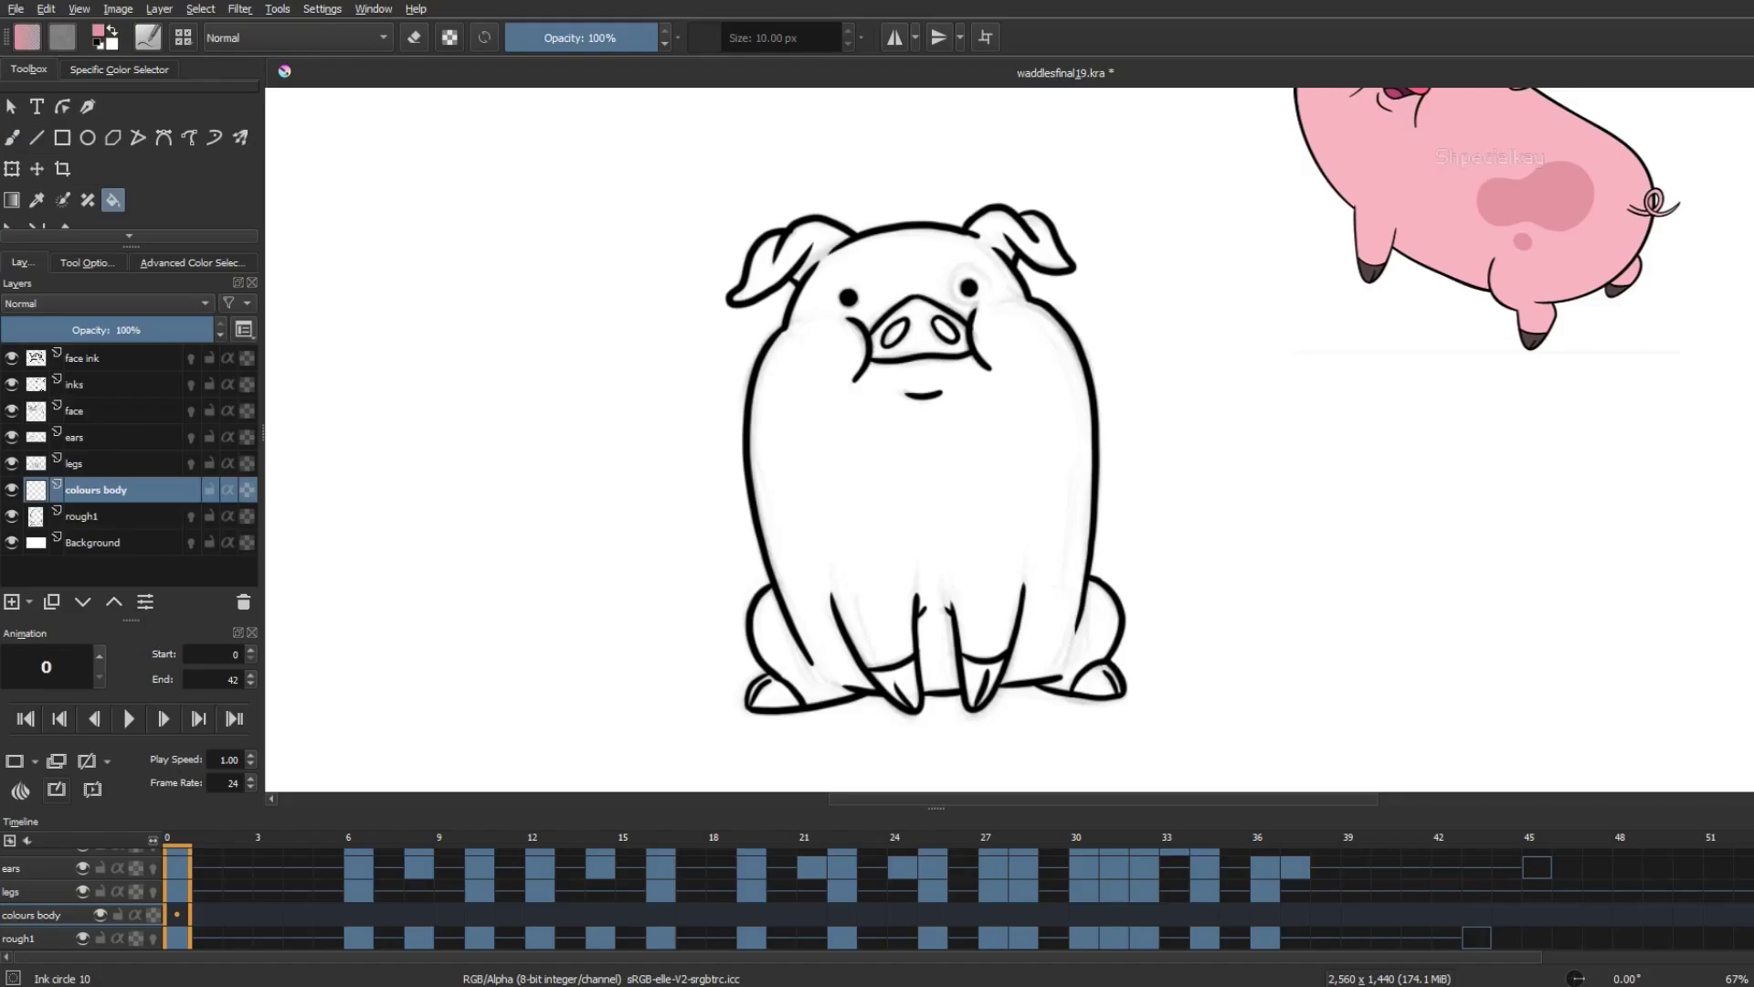
pyautogui.click(87, 262)
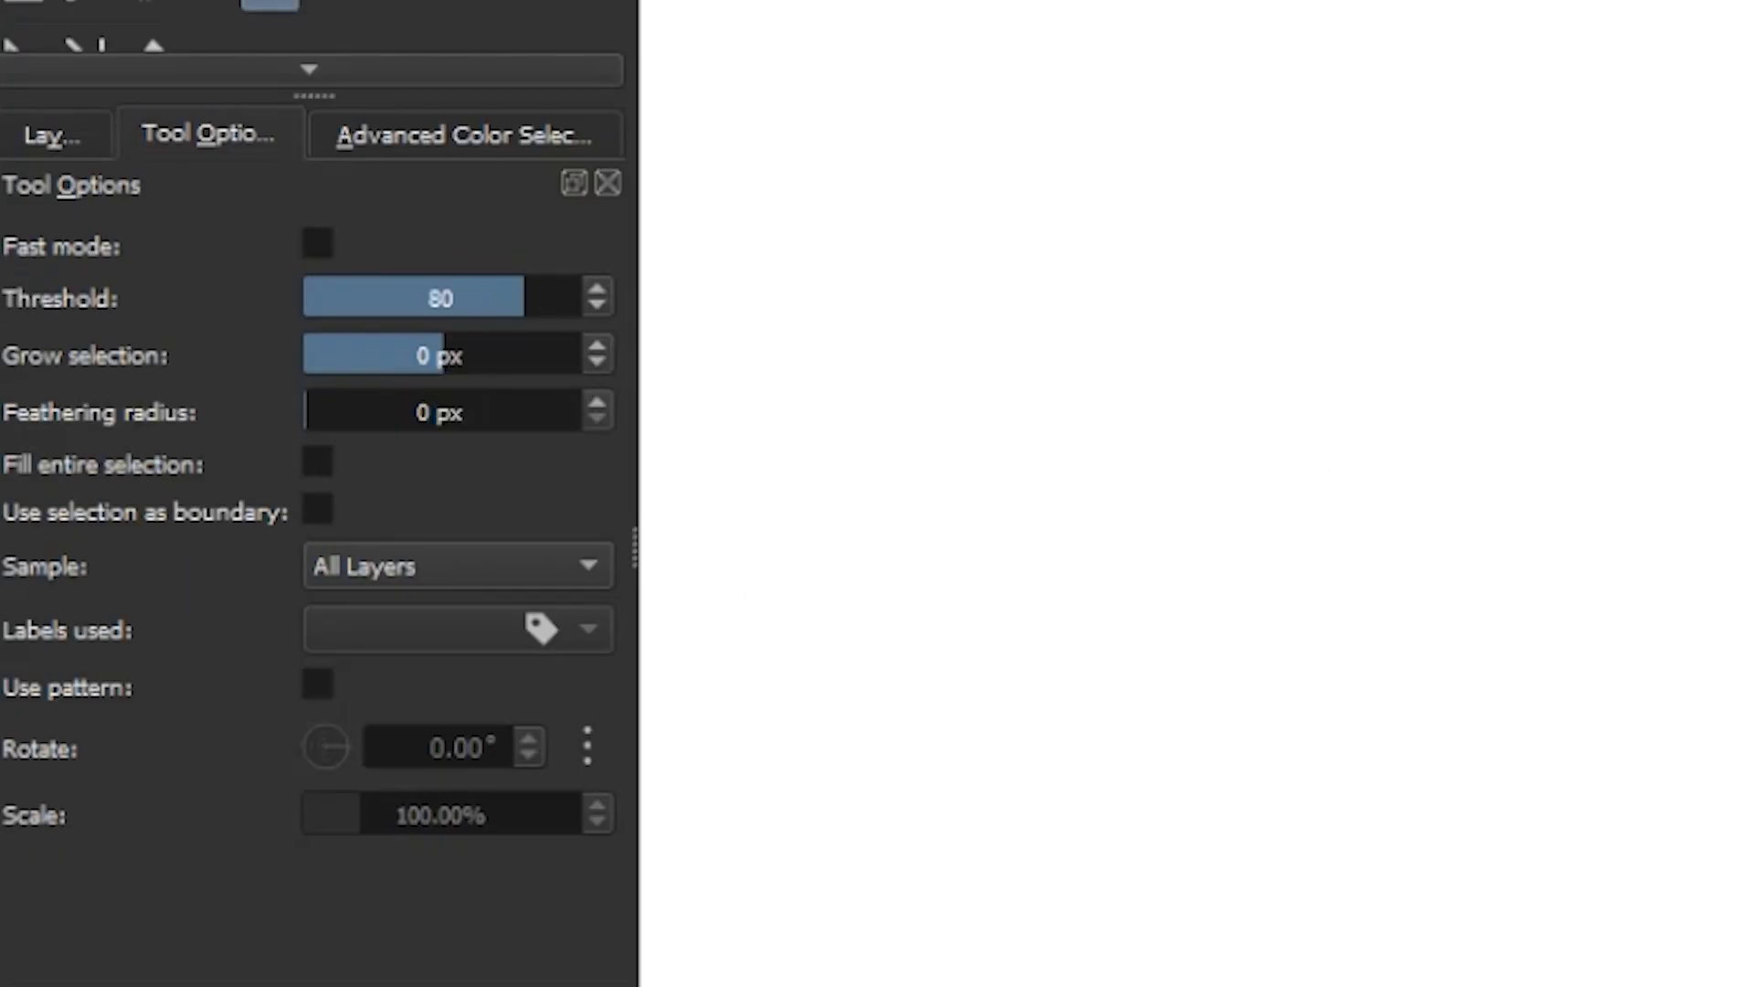
pyautogui.click(457, 566)
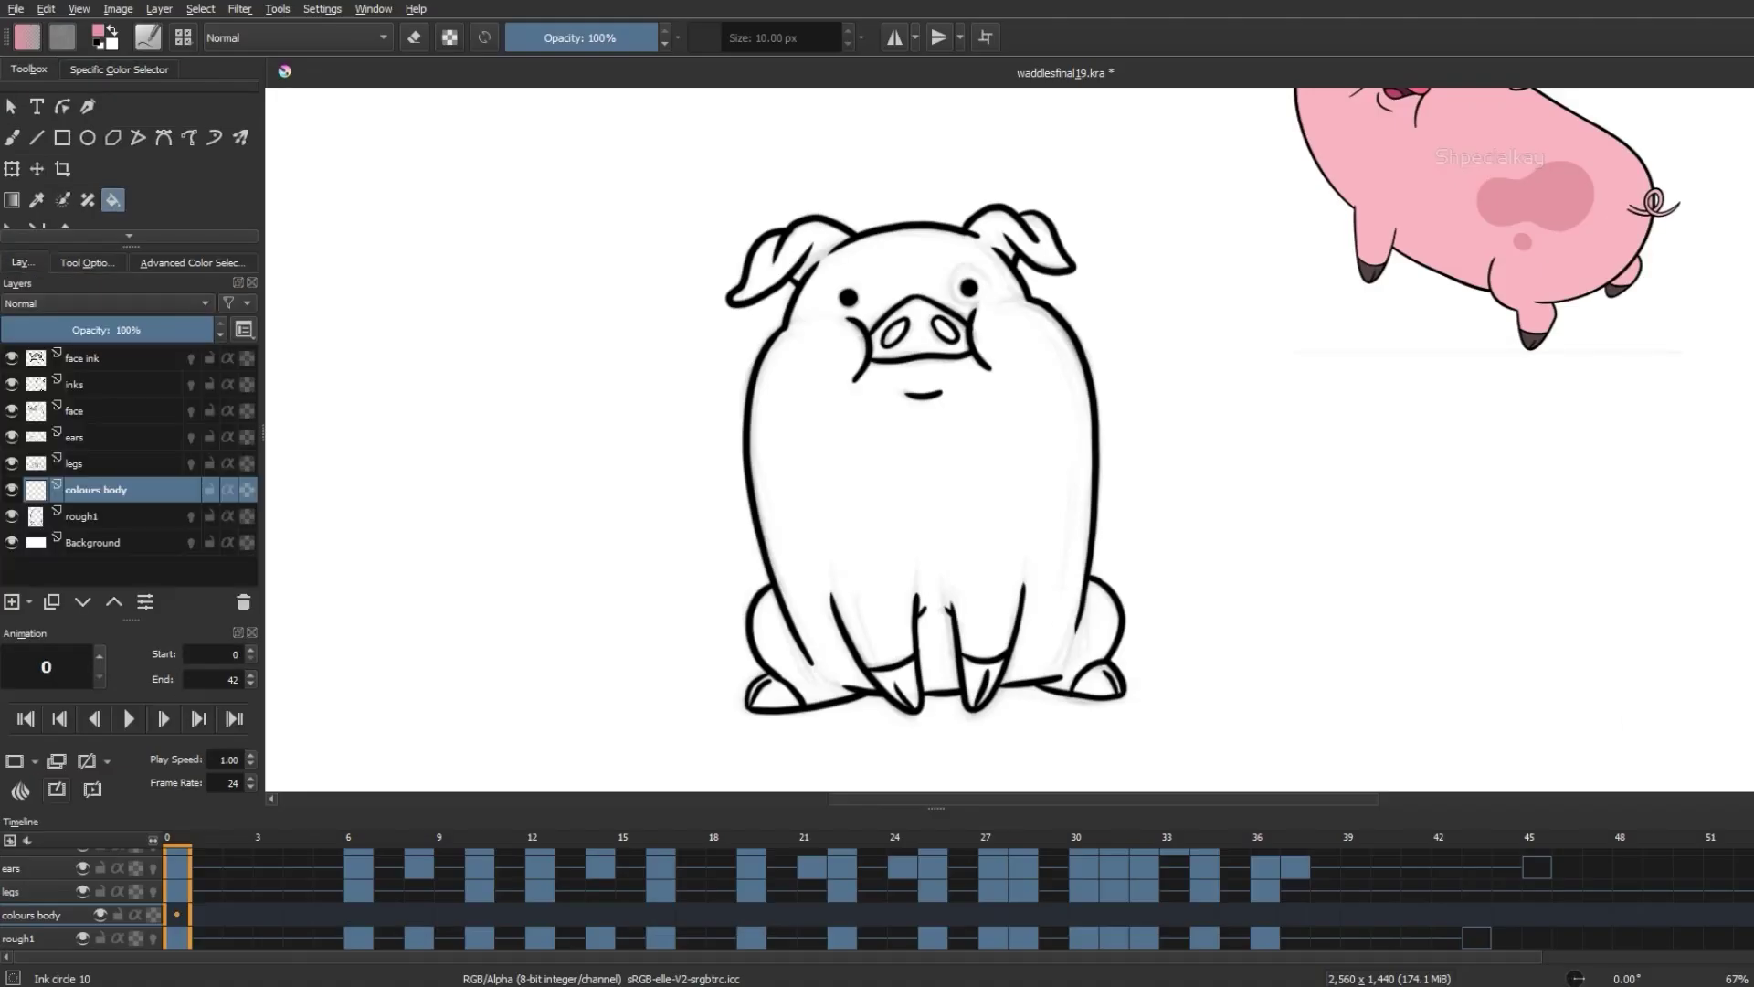
# - Hide rough1 and legs, raise colours body two places, and play the pig animation
pyautogui.click(11, 516)
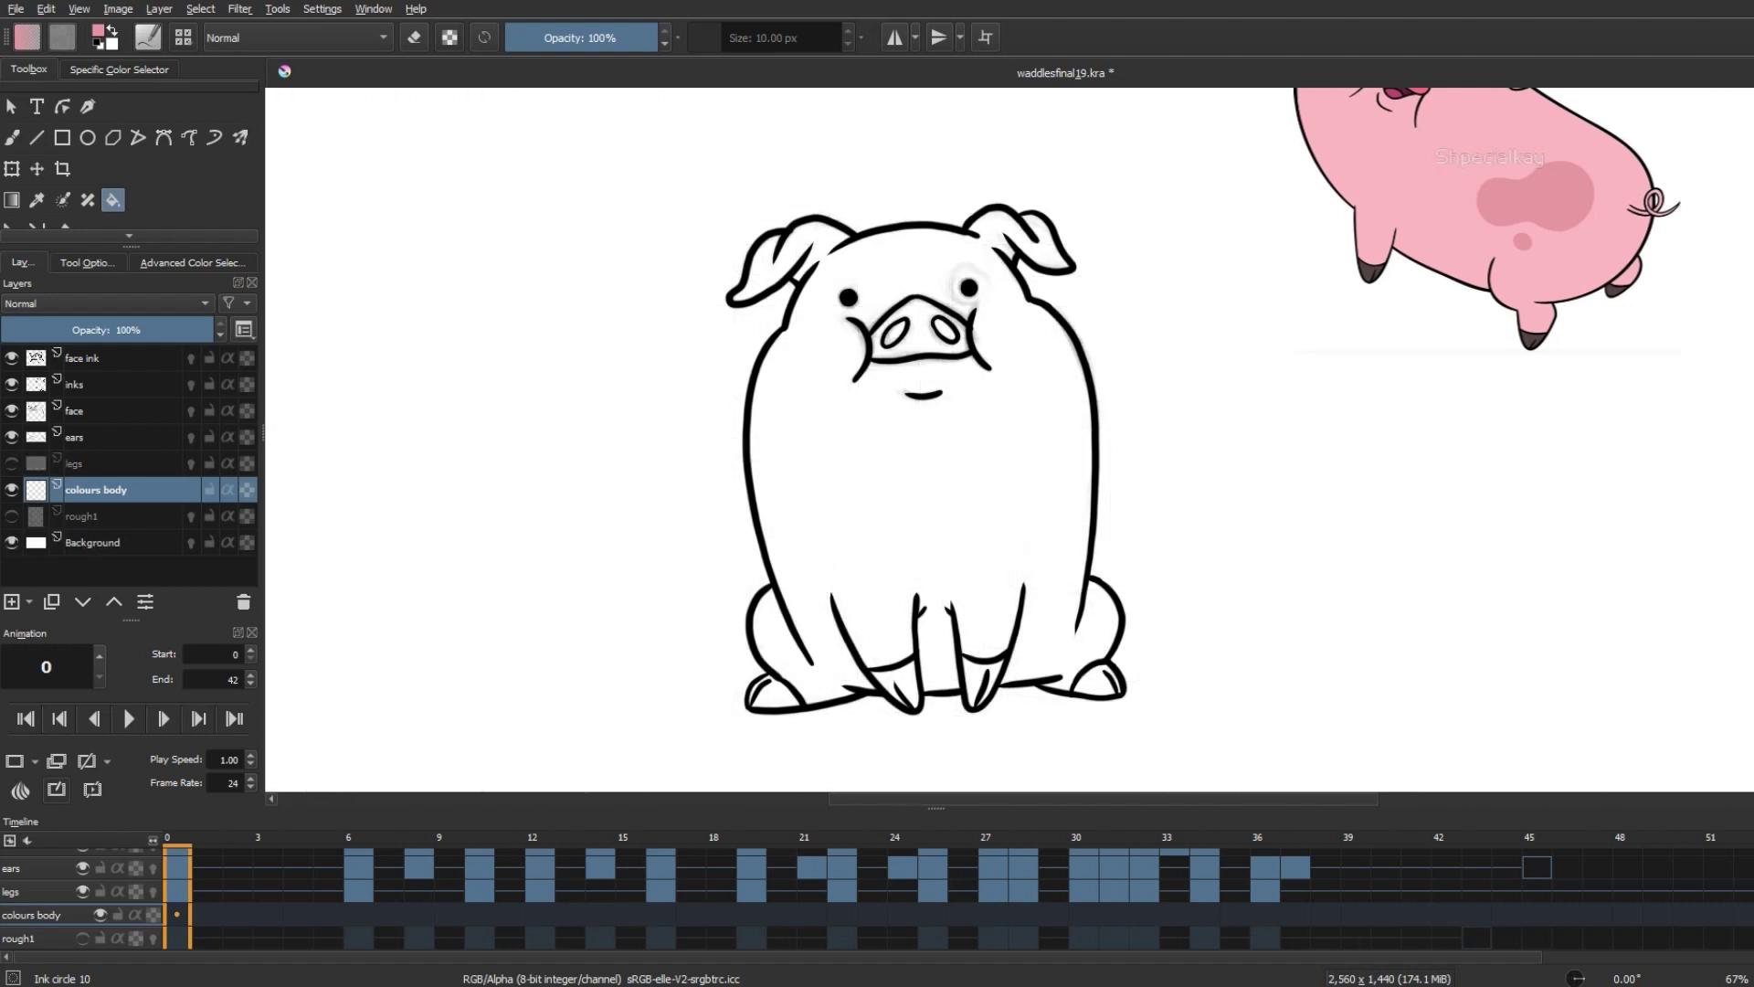
pyautogui.click(11, 436)
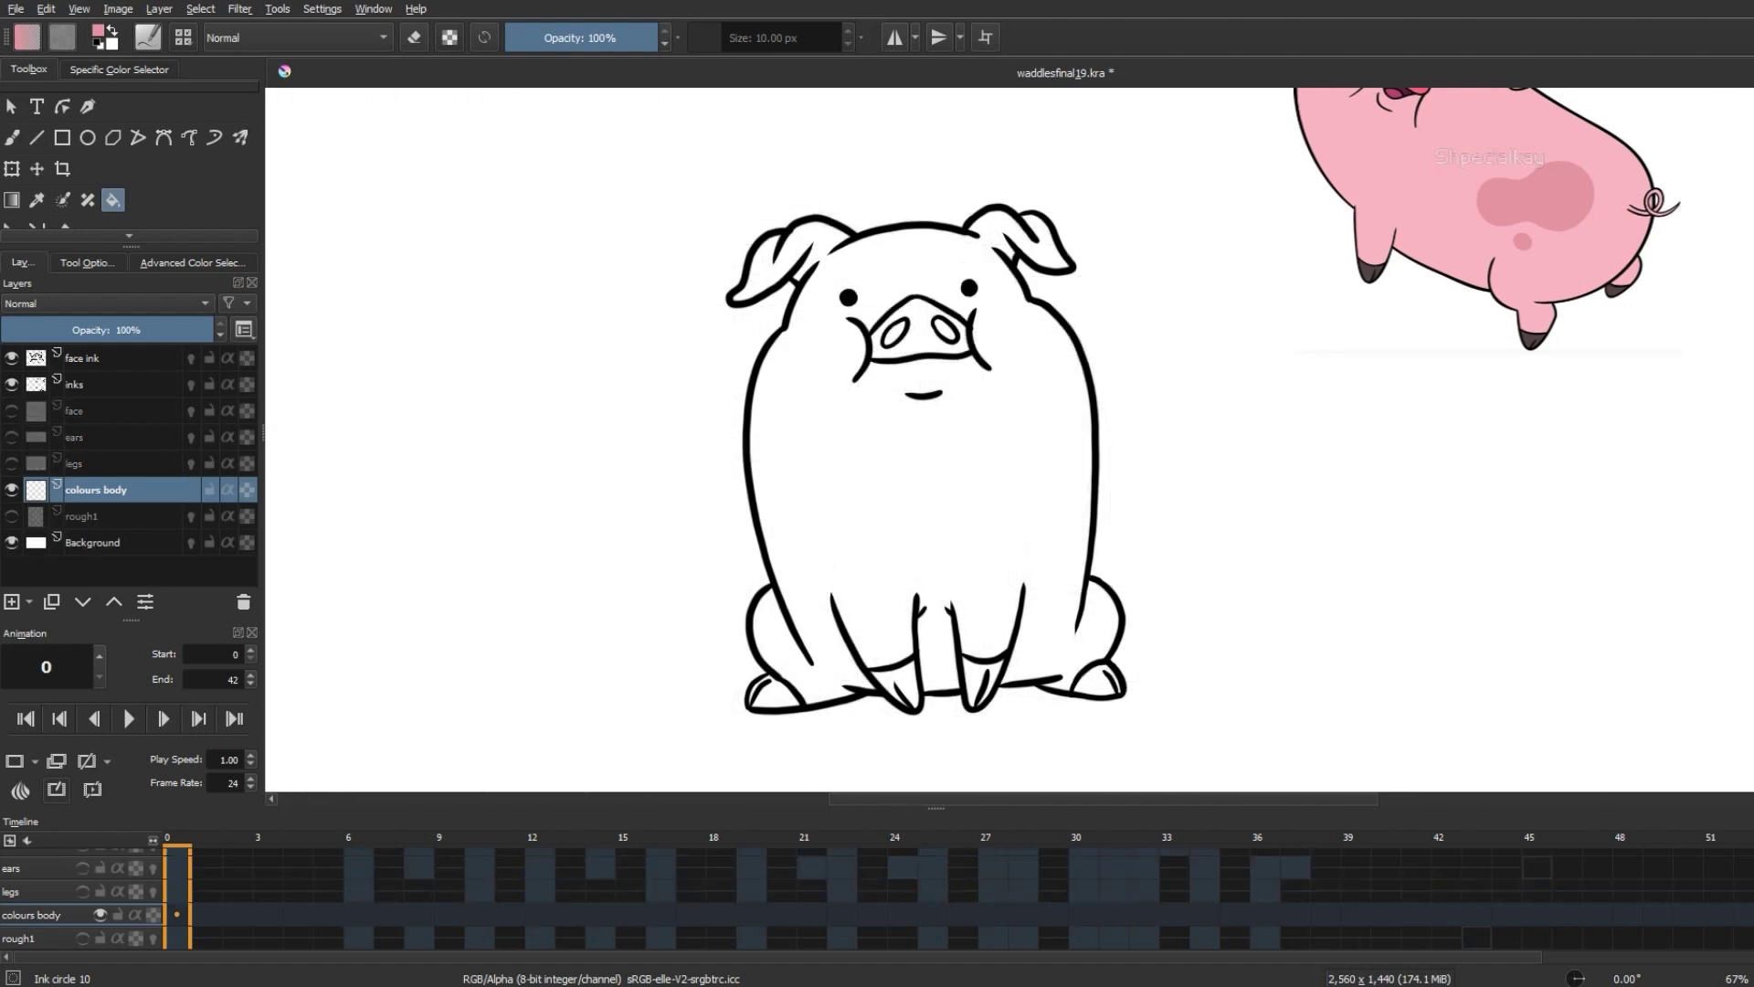
pyautogui.hotkey('ctrl', 'pageup')
pyautogui.hotkey('ctrl', 'pageup')
pyautogui.press('space')
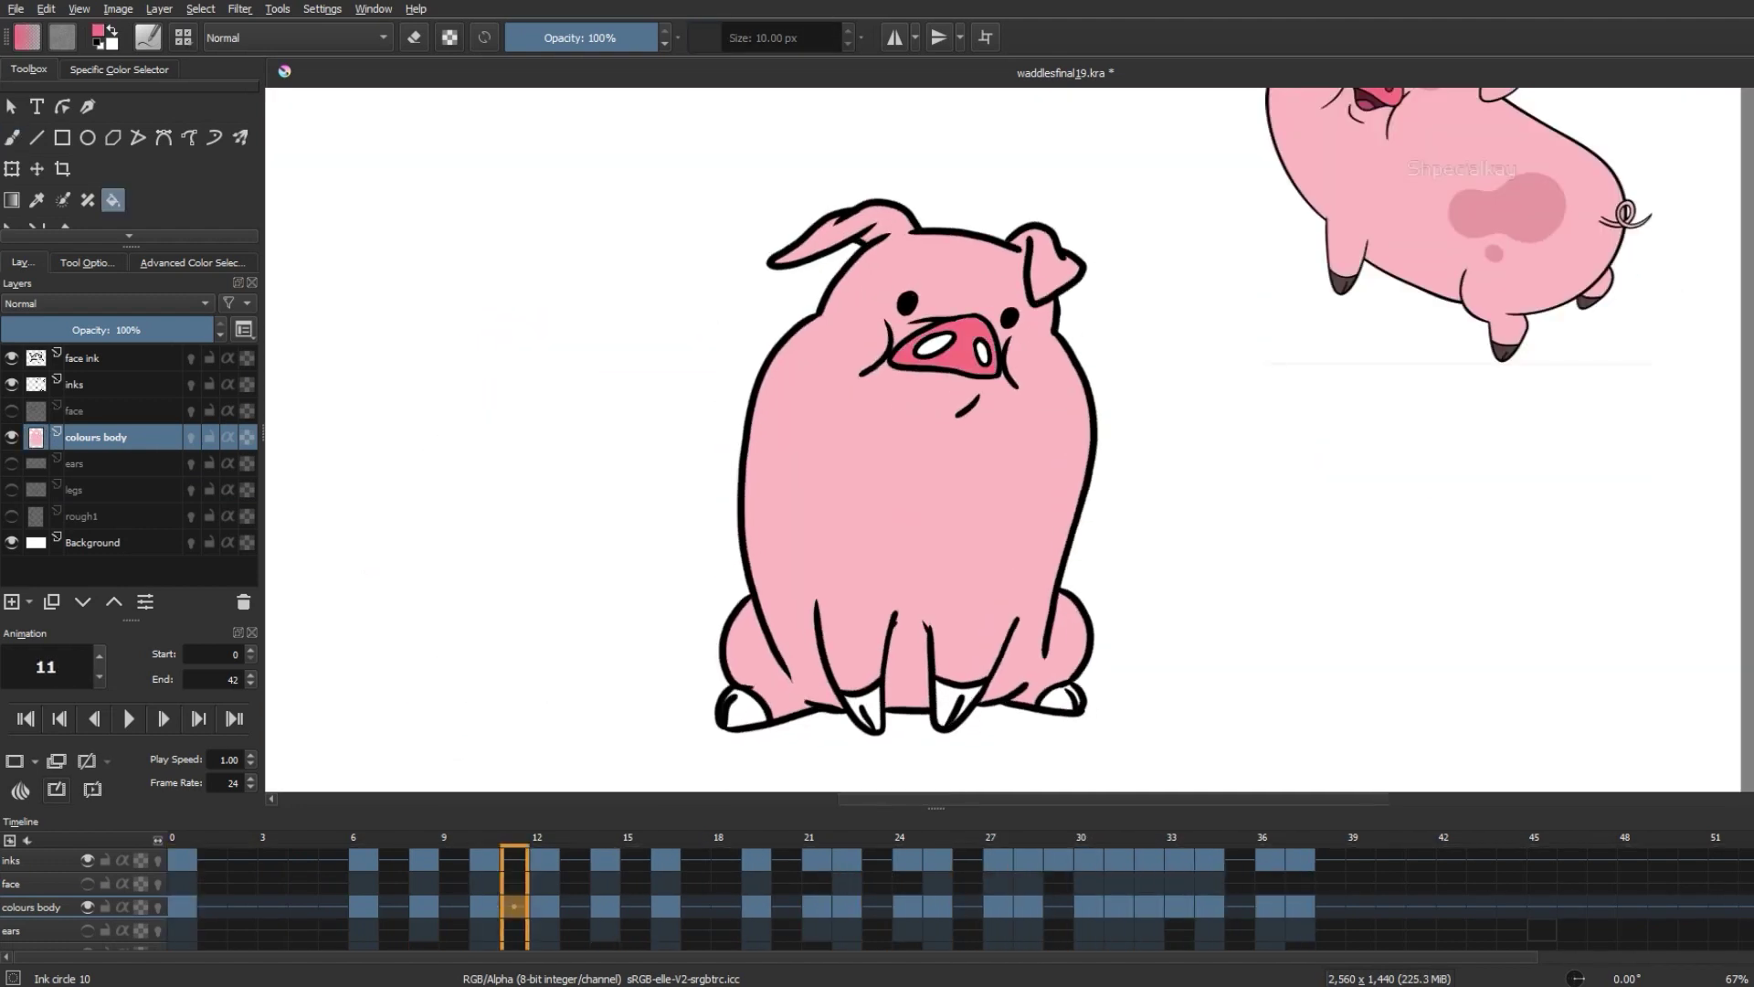
pyautogui.press('1')
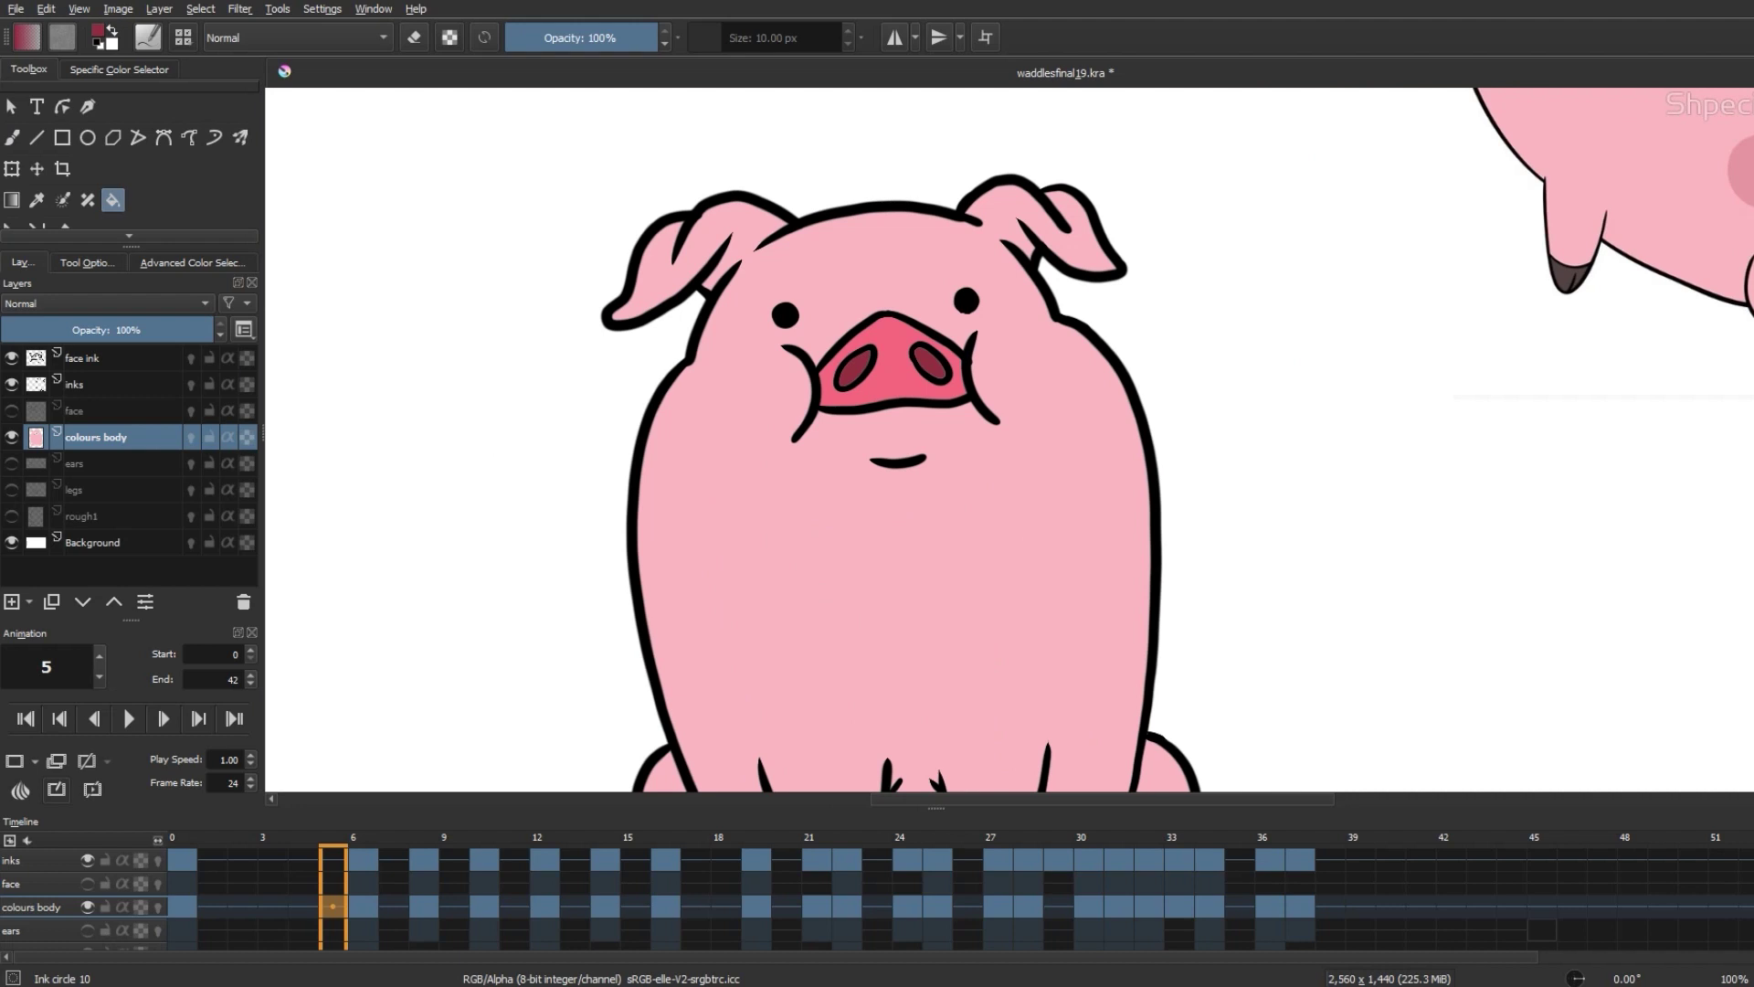
pyautogui.press('2')
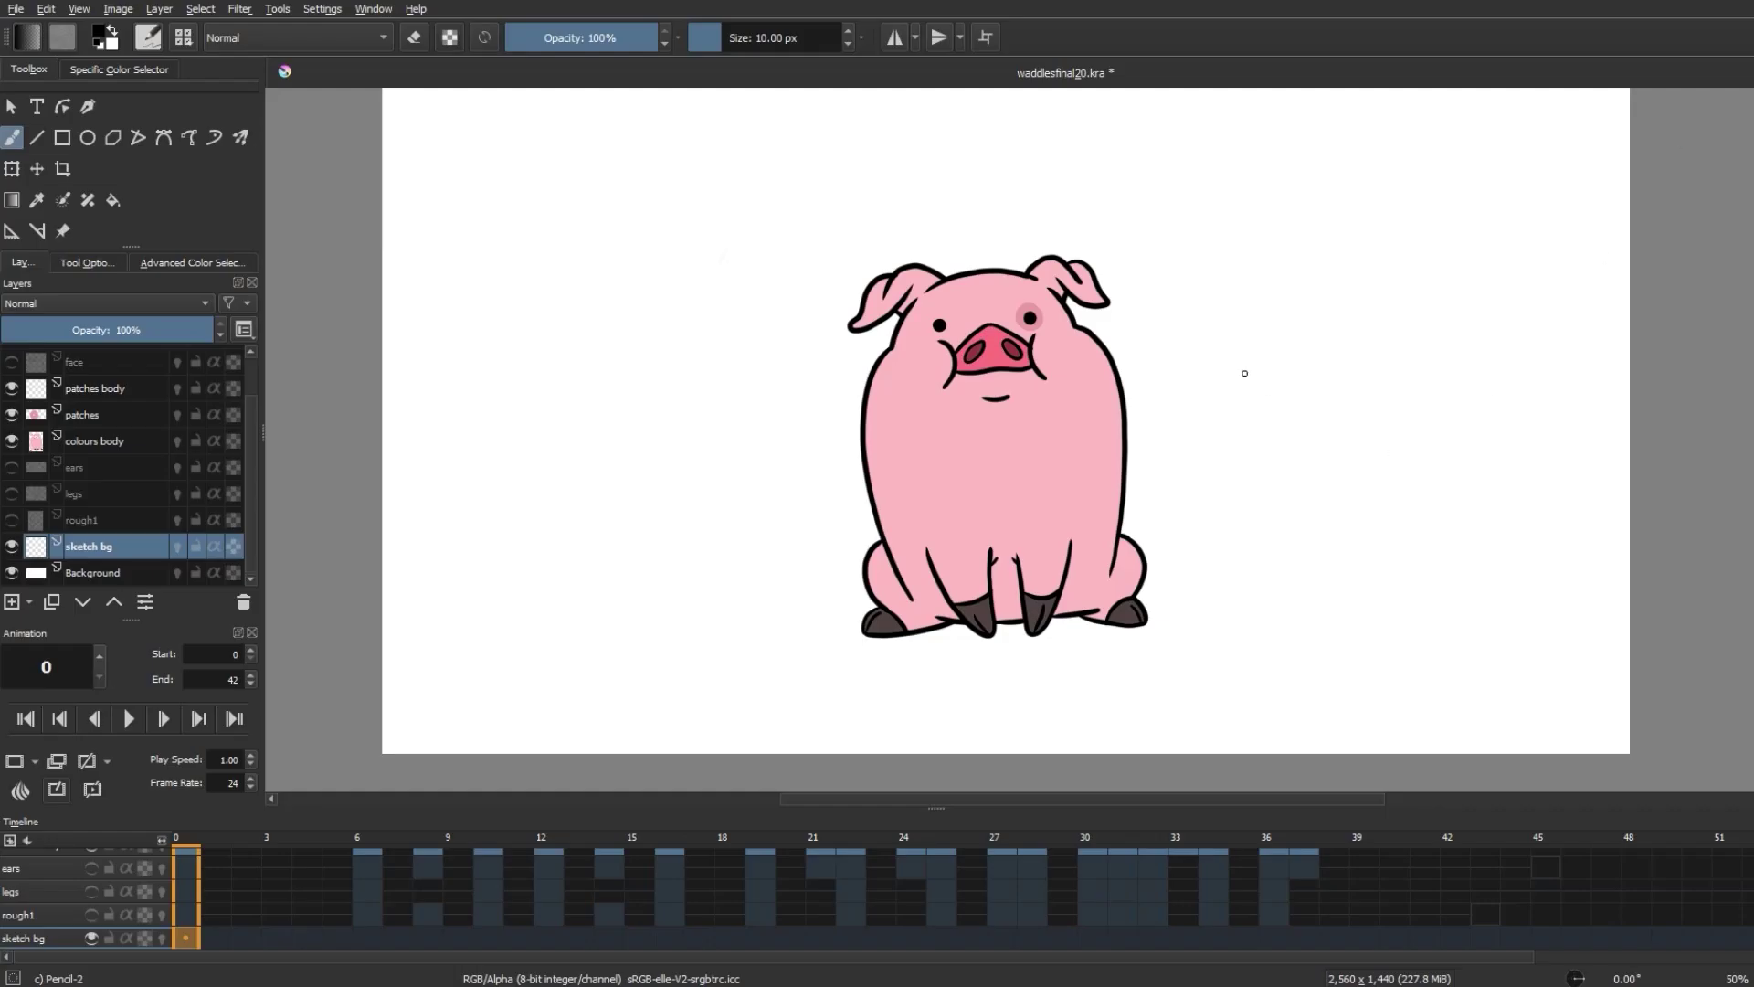
# - Rotate the canvas about 12 degrees and start sketching background elements around the pig
pyautogui.rightClick(1245, 373)
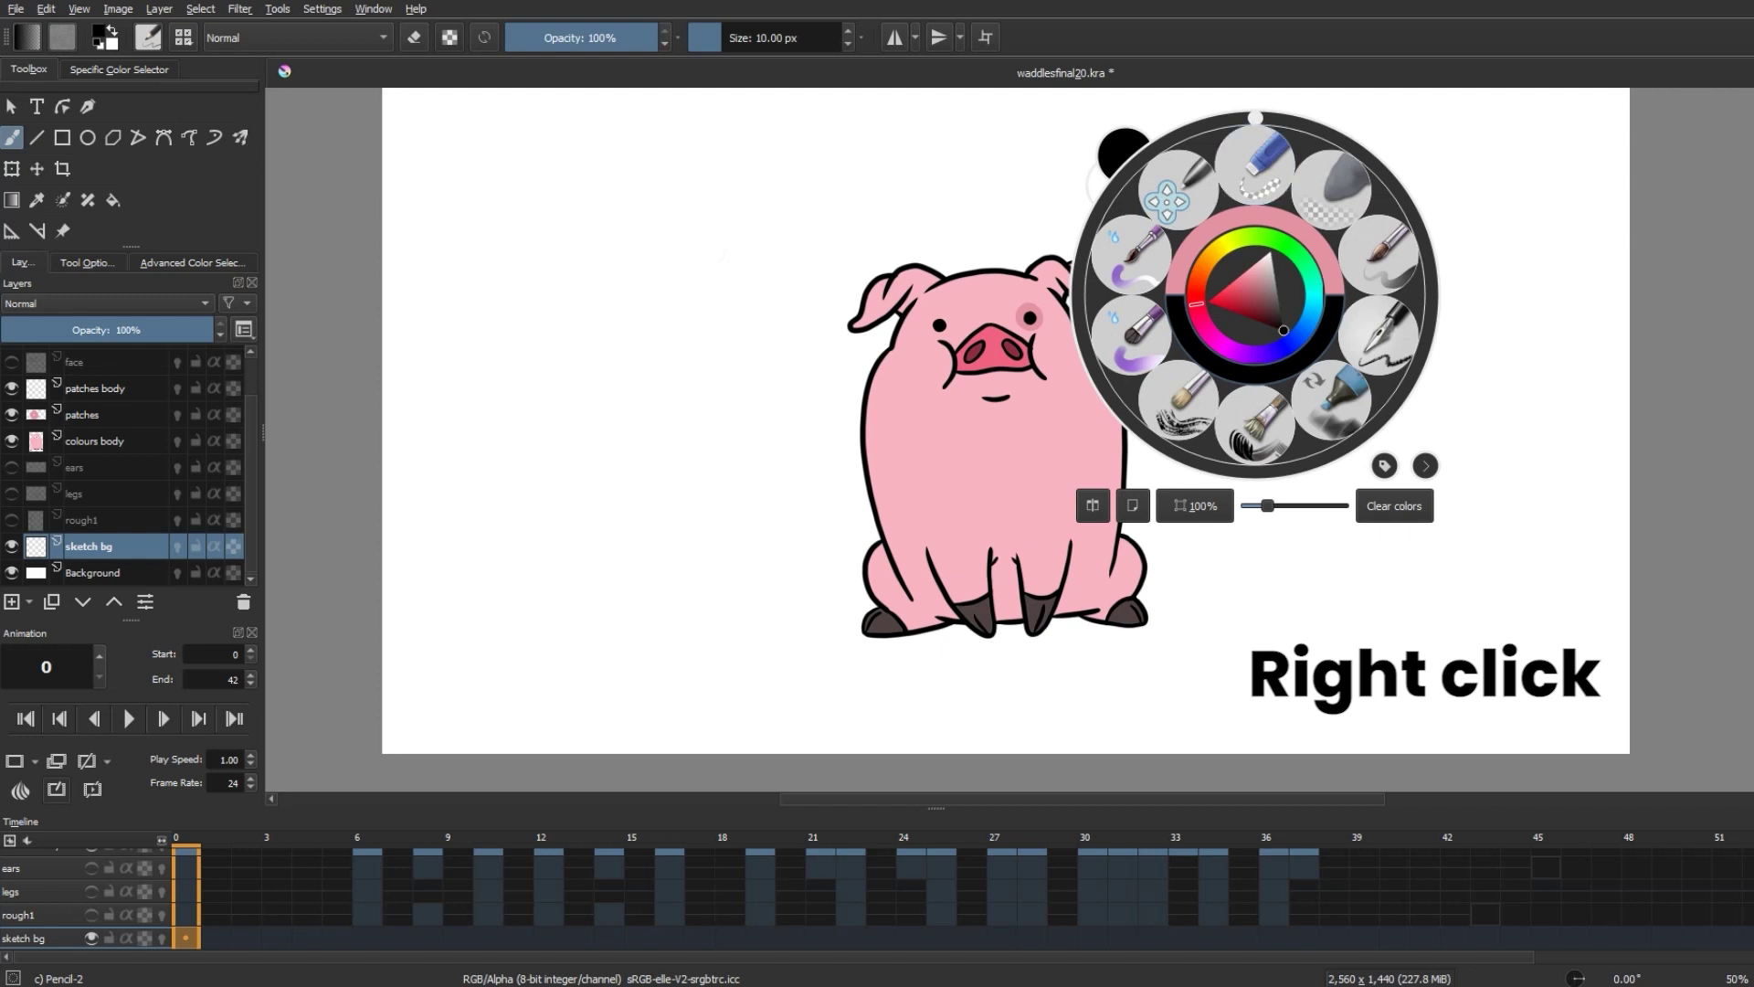
pyautogui.moveTo(1255, 117); pyautogui.dragTo(1219, 122)
pyautogui.scroll(1, 1447, 615)
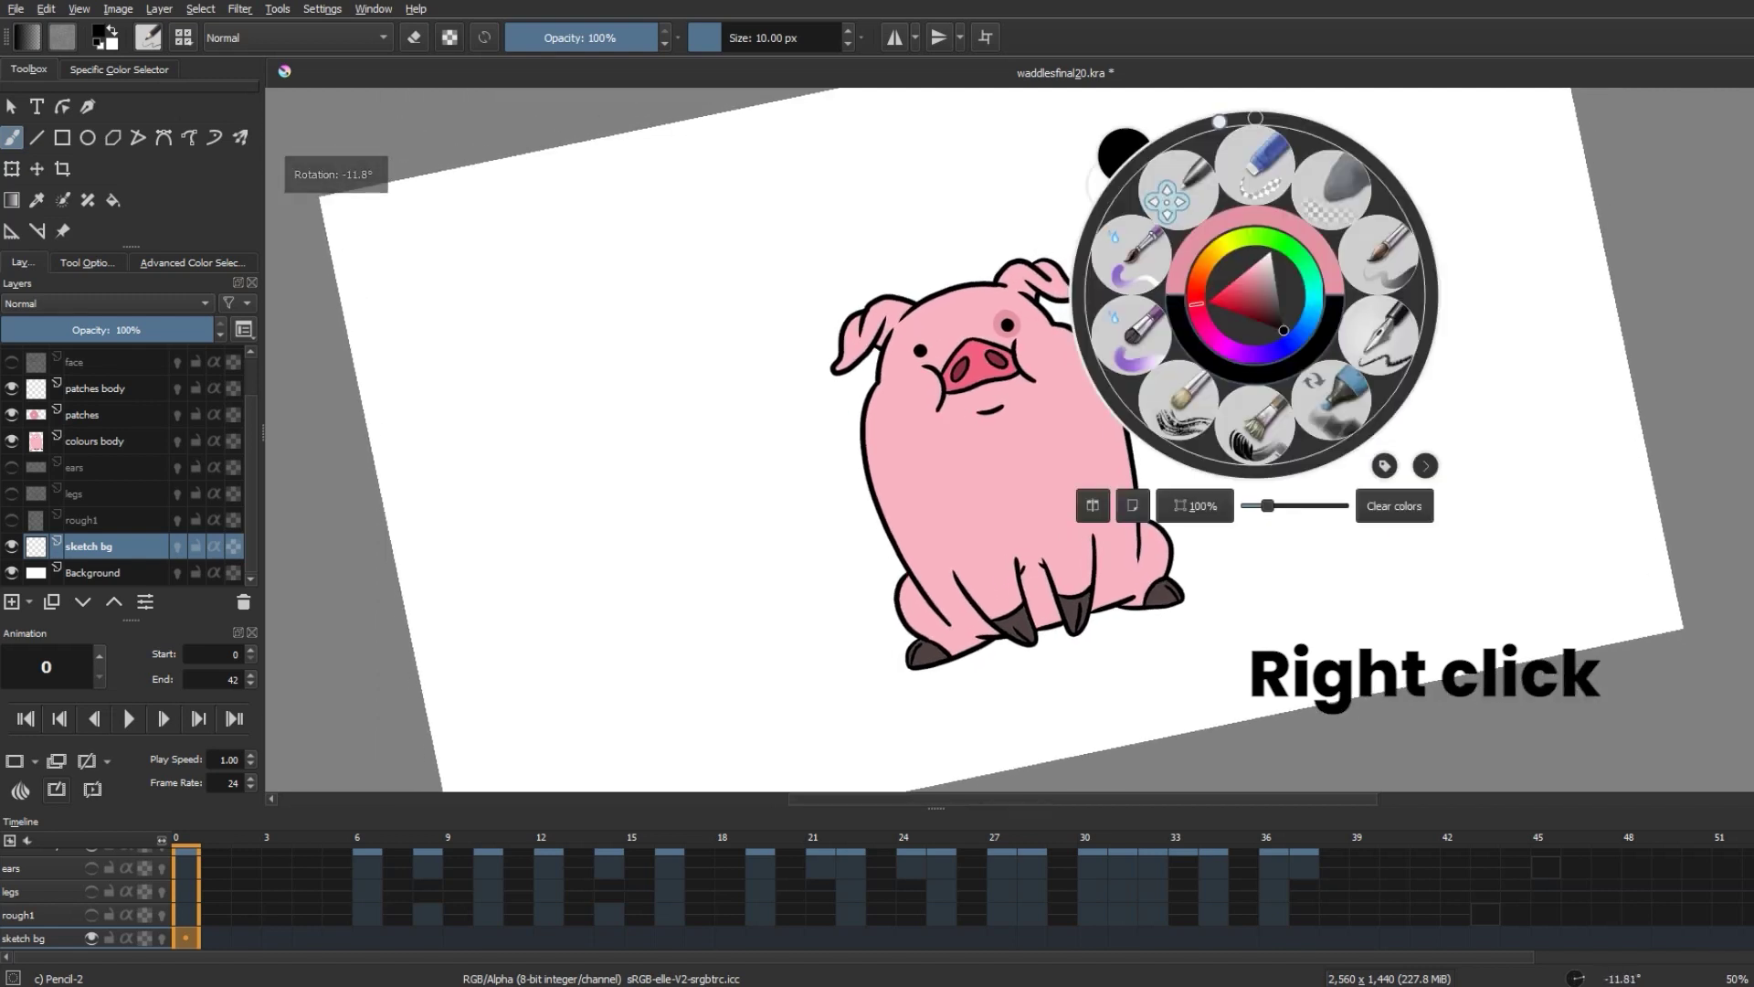
pyautogui.scroll(-1, 1447, 615)
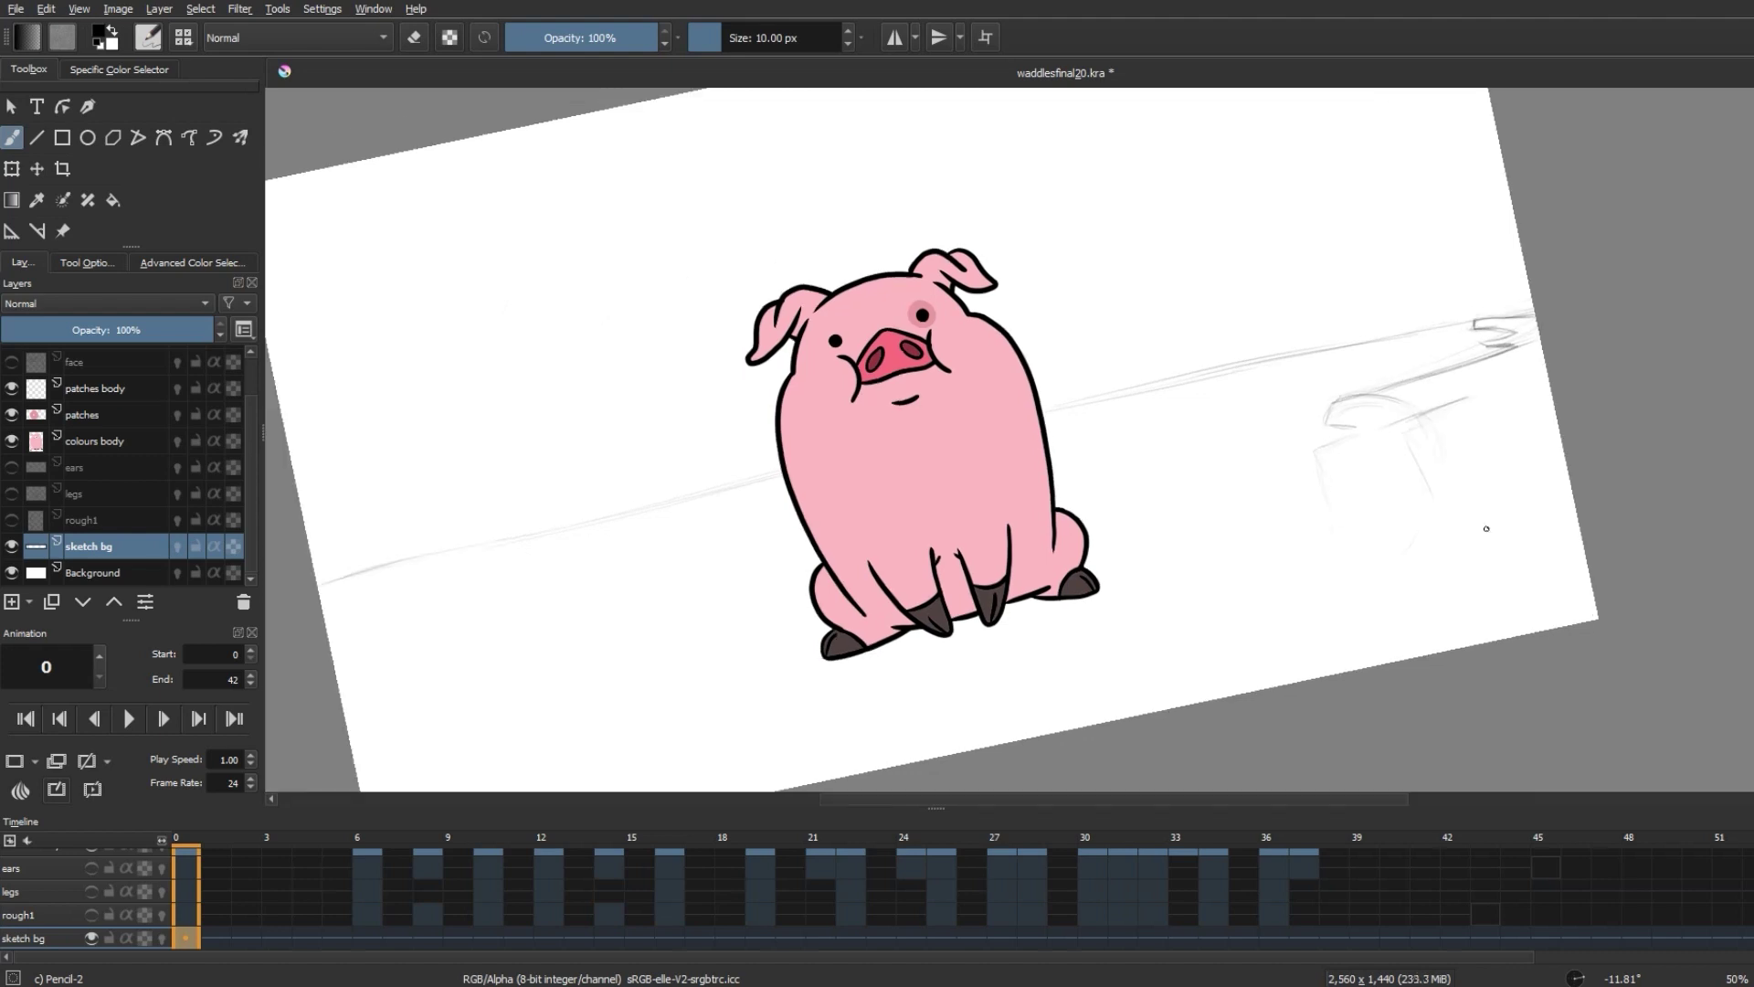
pyautogui.moveTo(1480, 521)
pyautogui.mouseDown()
pyautogui.moveTo(1395, 420)
pyautogui.moveTo(1430, 484)
pyautogui.mouseUp()
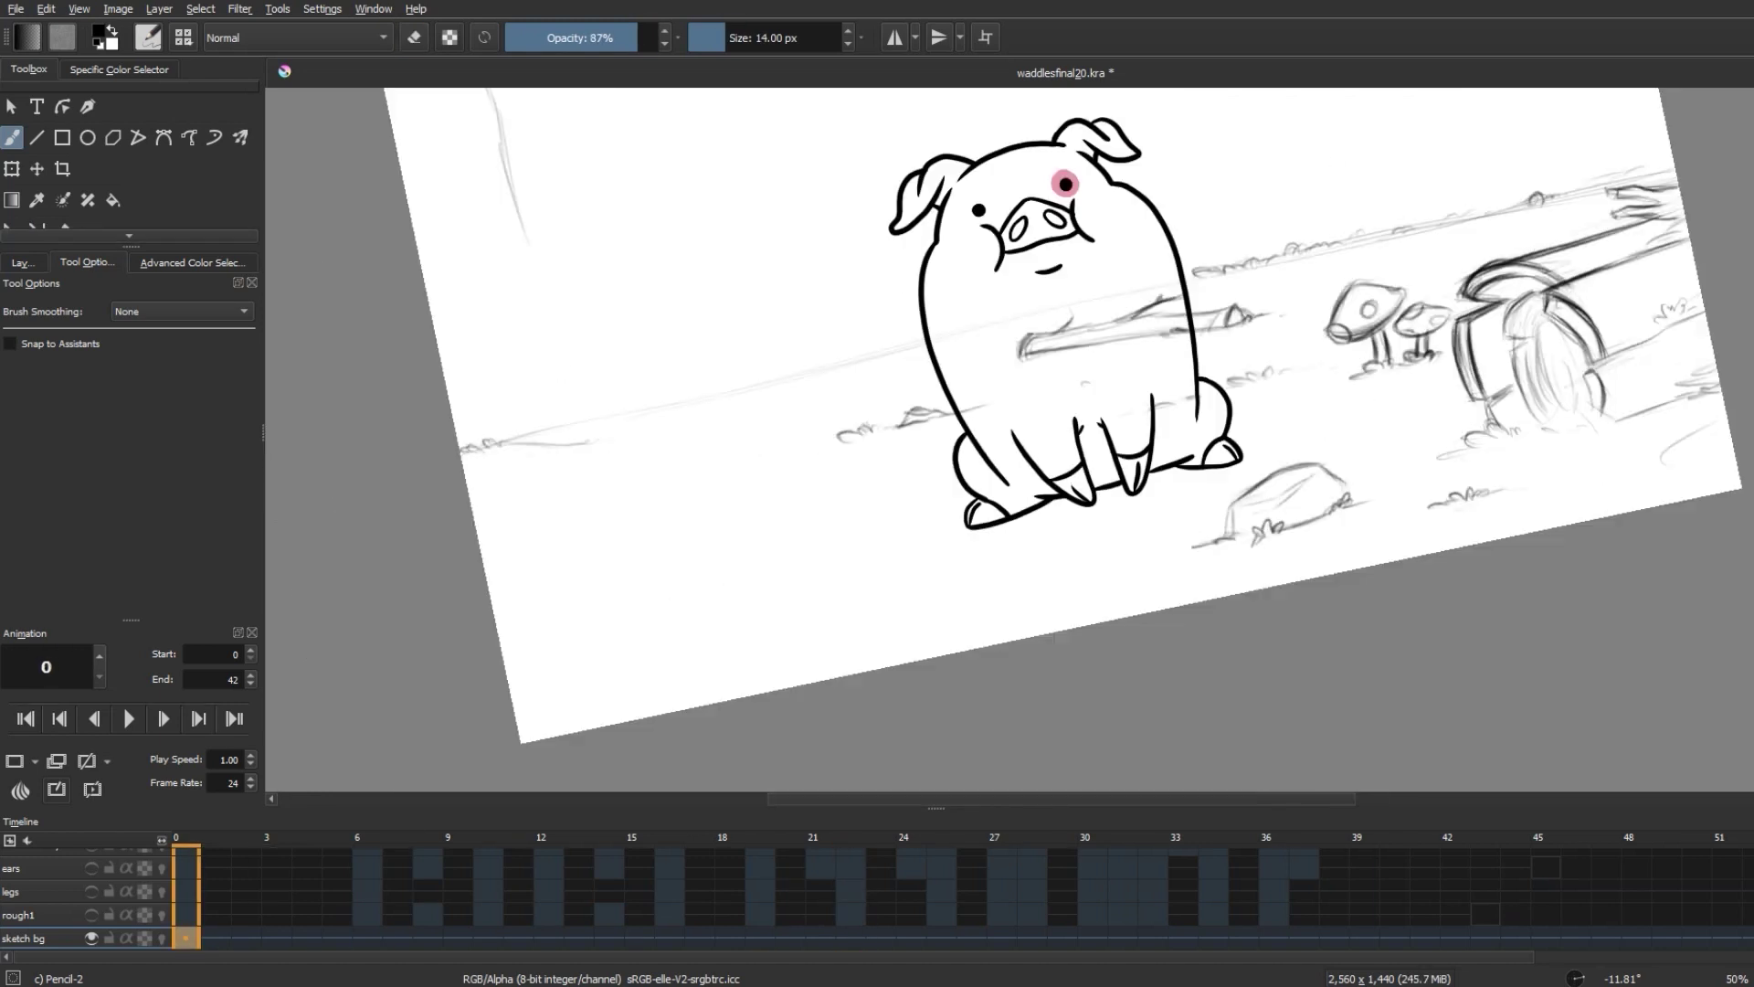
# - Recentre the scene and sketch a long diagonal tree line with a shorter stroke left of the pig
pyautogui.moveTo(1572, 110); pyautogui.dragTo(1375, 274)
pyautogui.scroll(-1, 1375, 274)
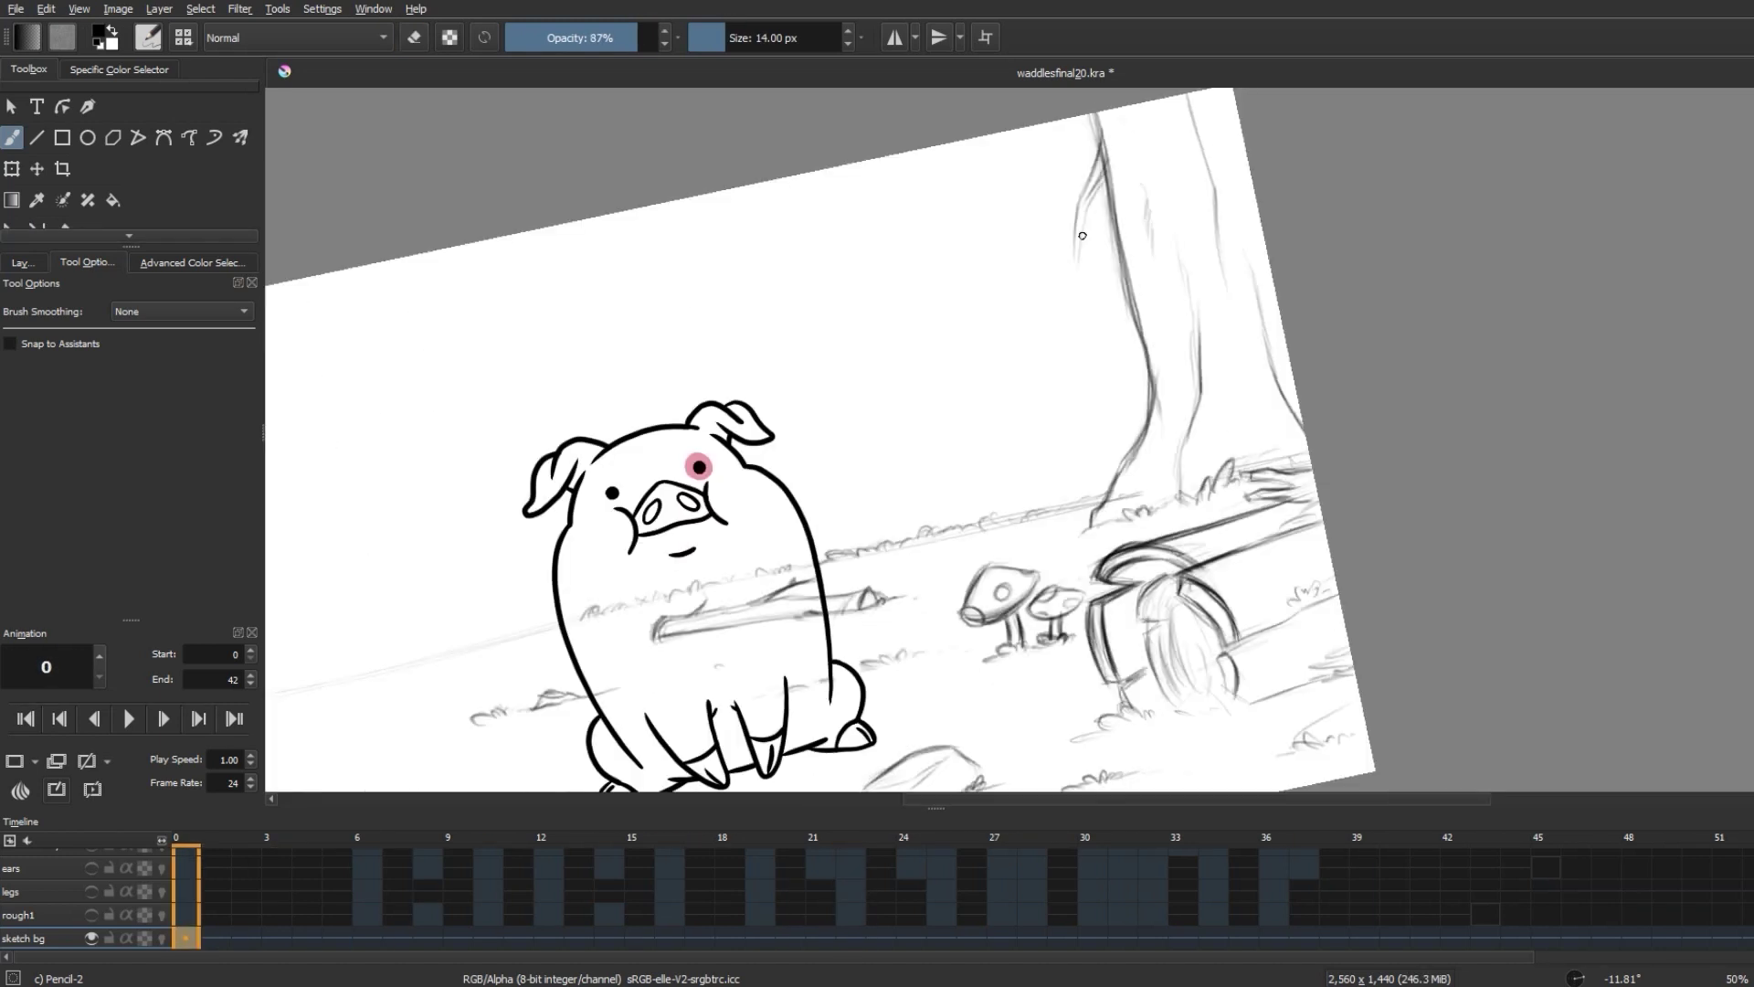
pyautogui.moveTo(1005, 299); pyautogui.dragTo(1214, 212)
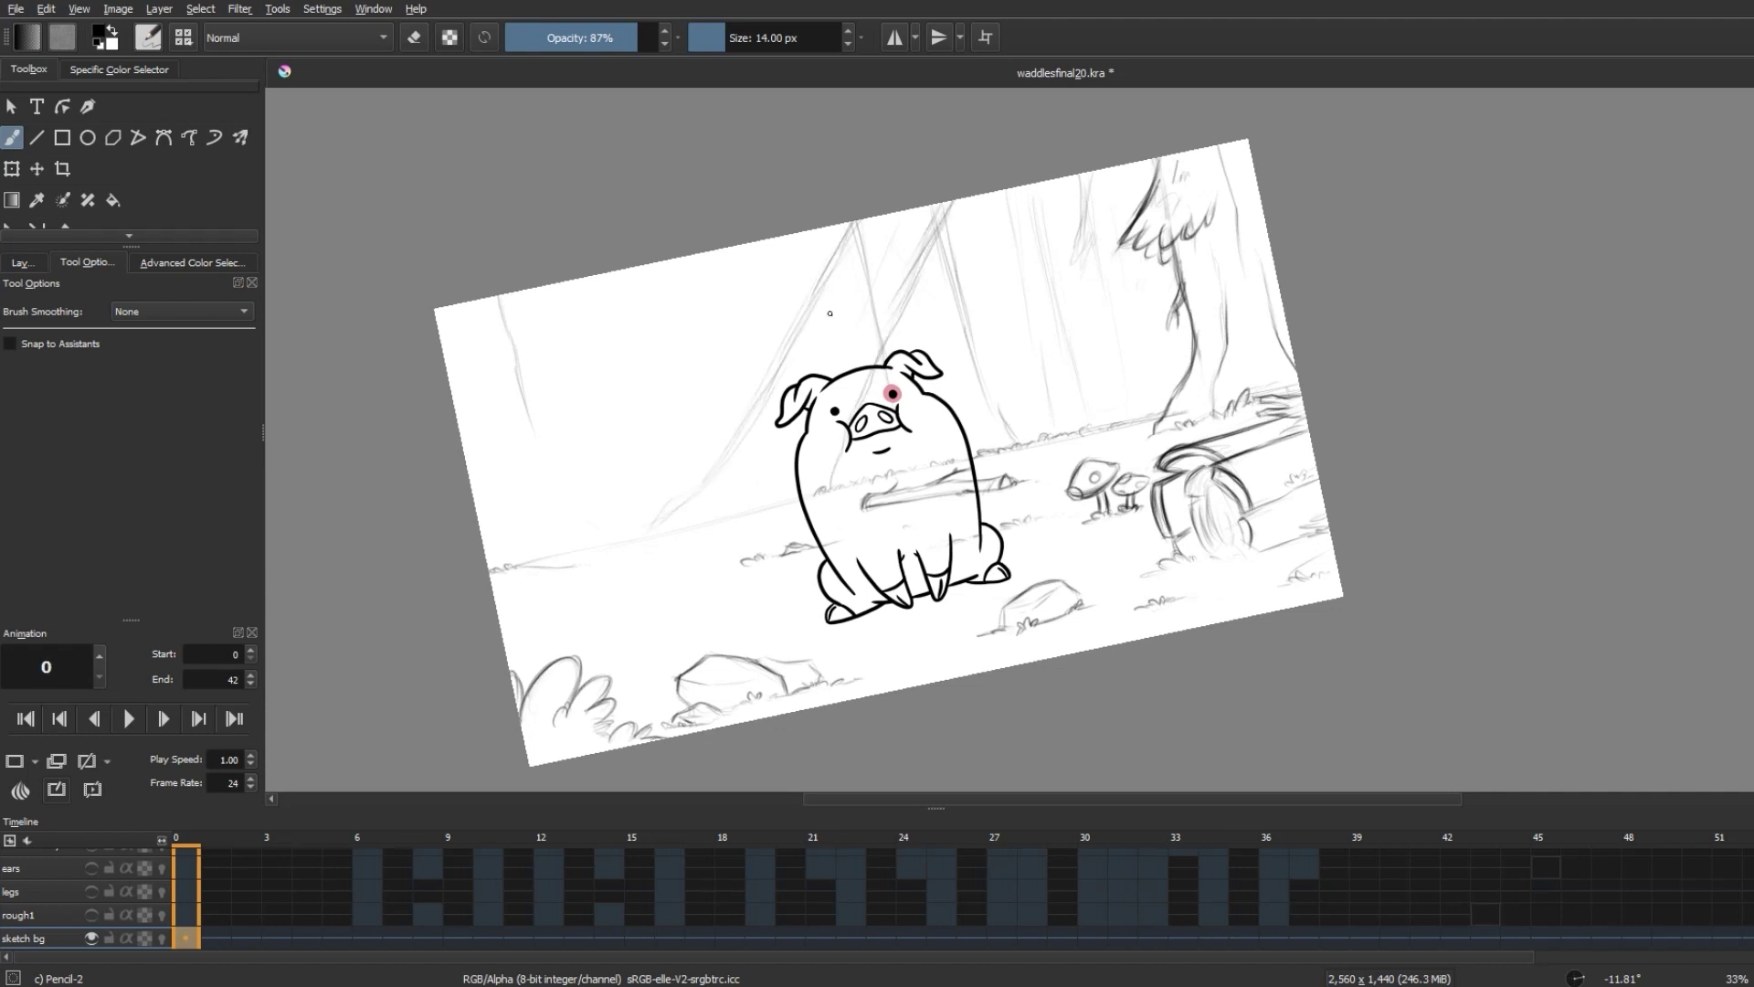
pyautogui.moveTo(695, 493); pyautogui.dragTo(833, 268)
pyautogui.moveTo(745, 407); pyautogui.dragTo(787, 344)
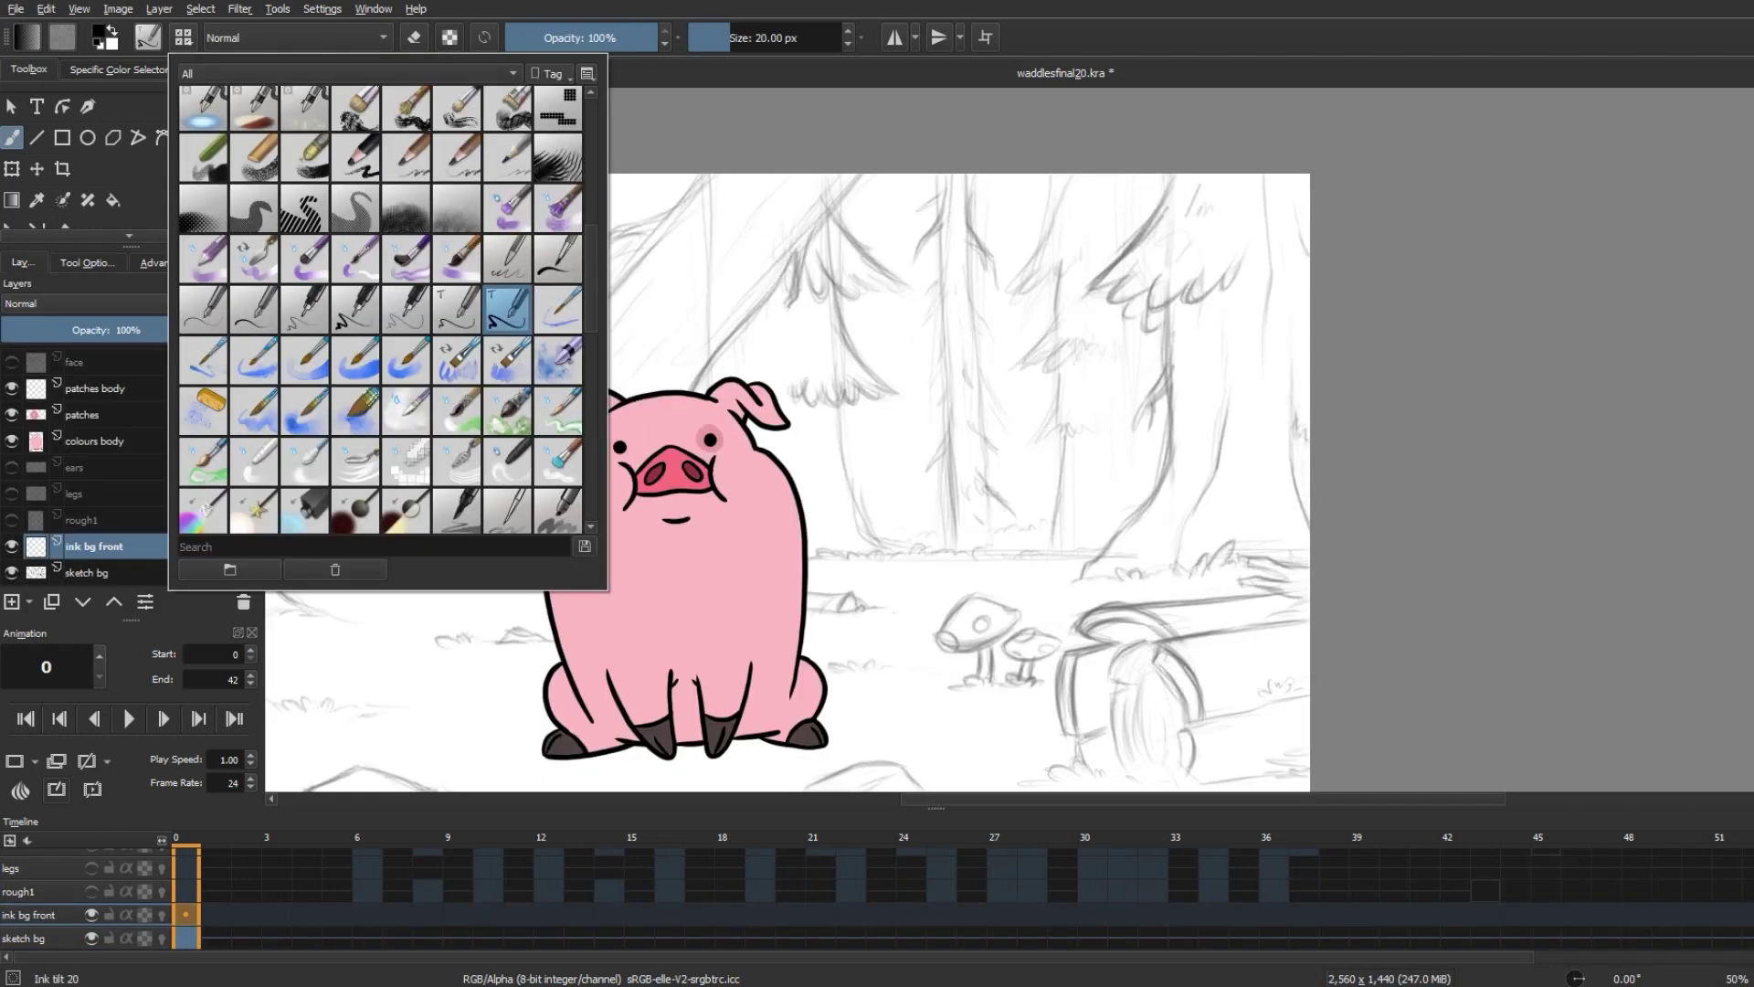
# - Close the brush preset list and review the Ink tilt 20 brush settings
pyautogui.press('Escape')
pyautogui.press('F5')
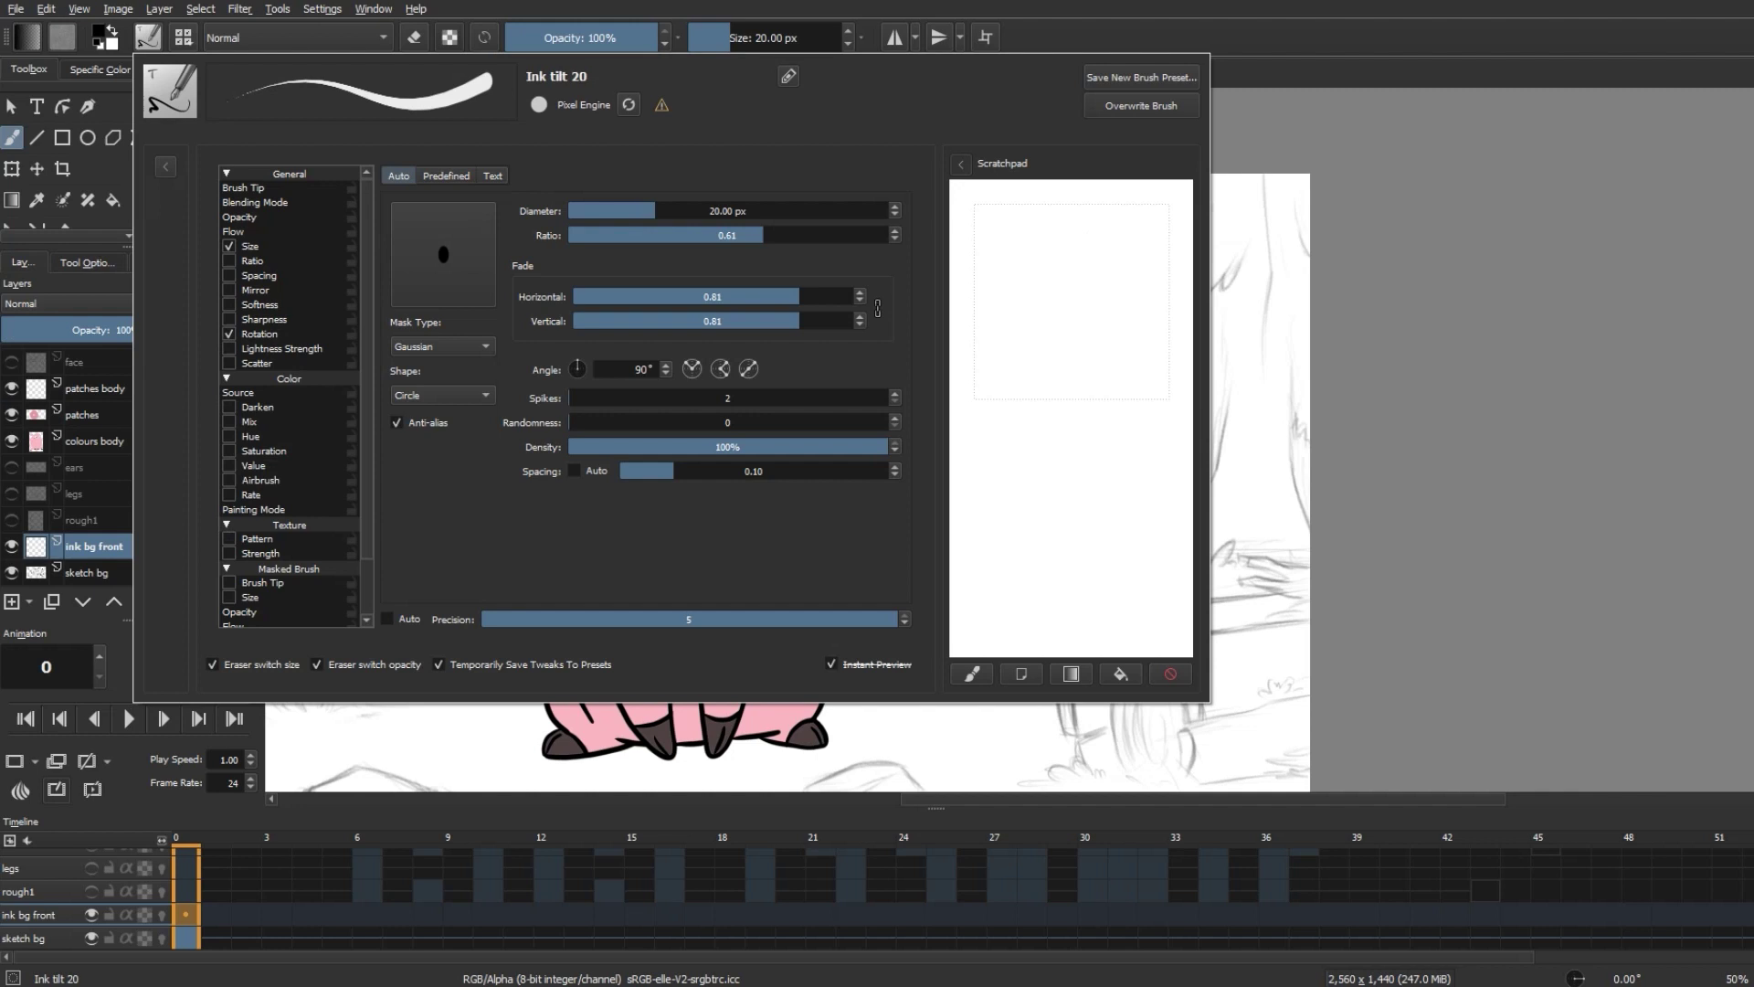
pyautogui.press('F5')
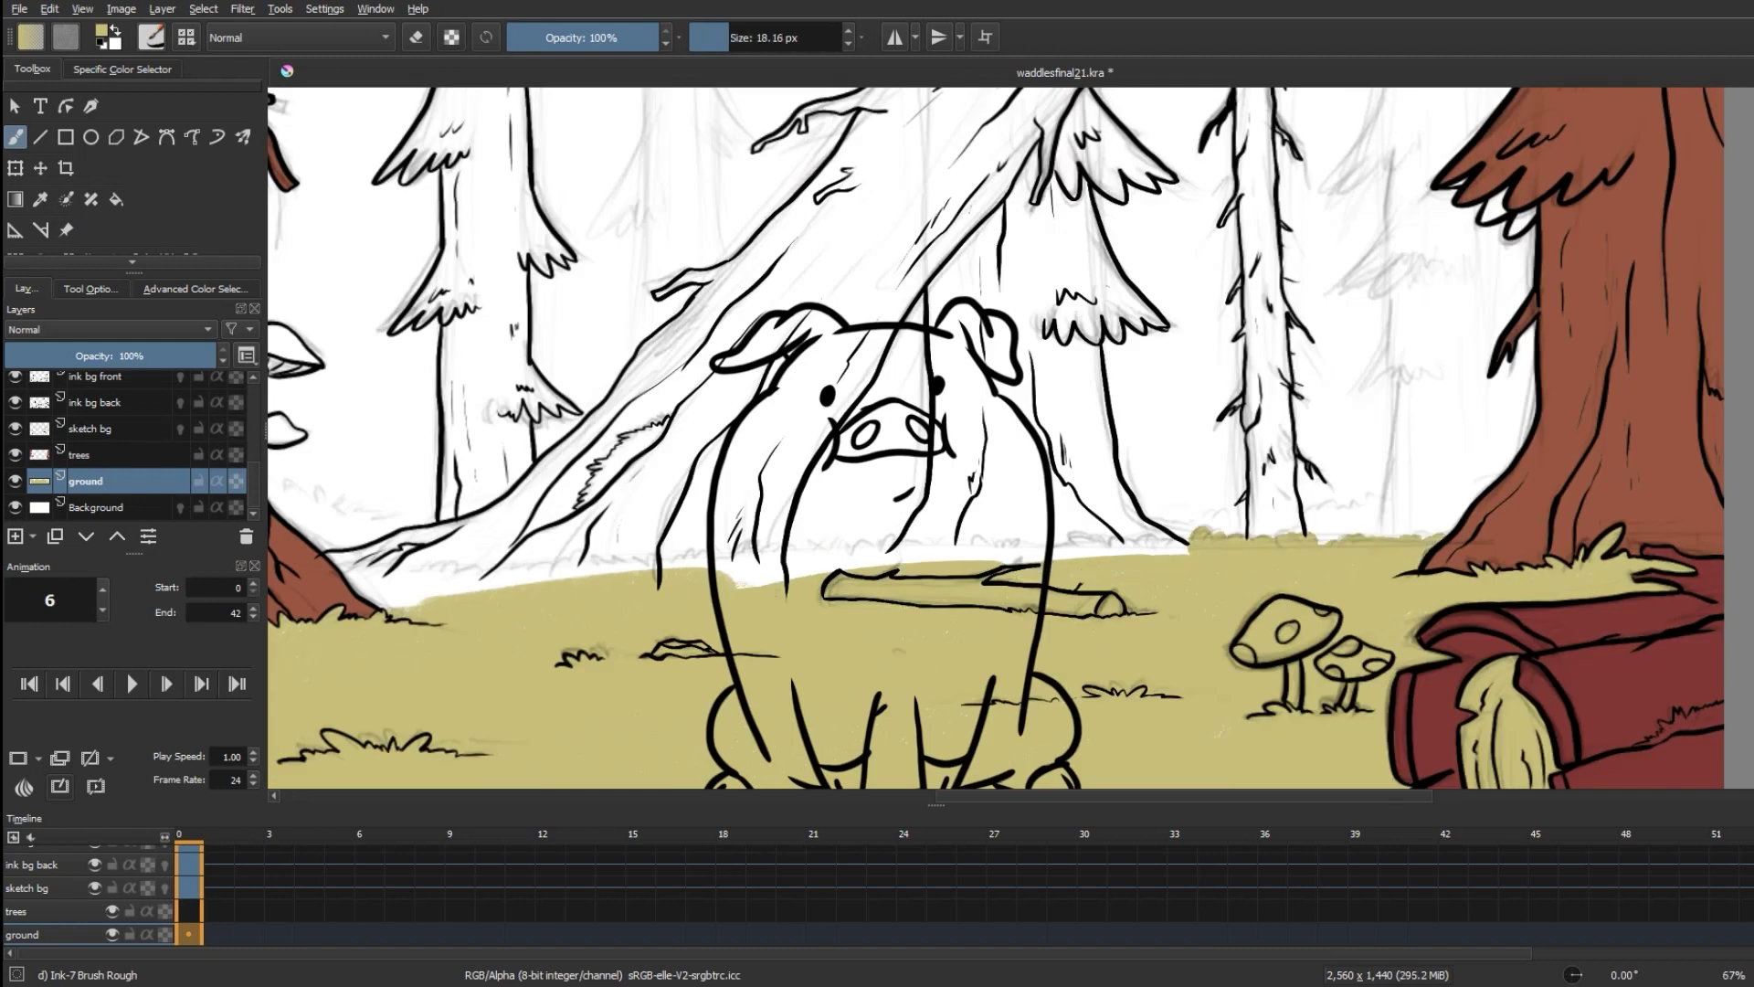
# - Paint the olive ground colour up toward the pig on the ground layer
pyautogui.moveTo(866, 478); pyautogui.dragTo(1003, 437)
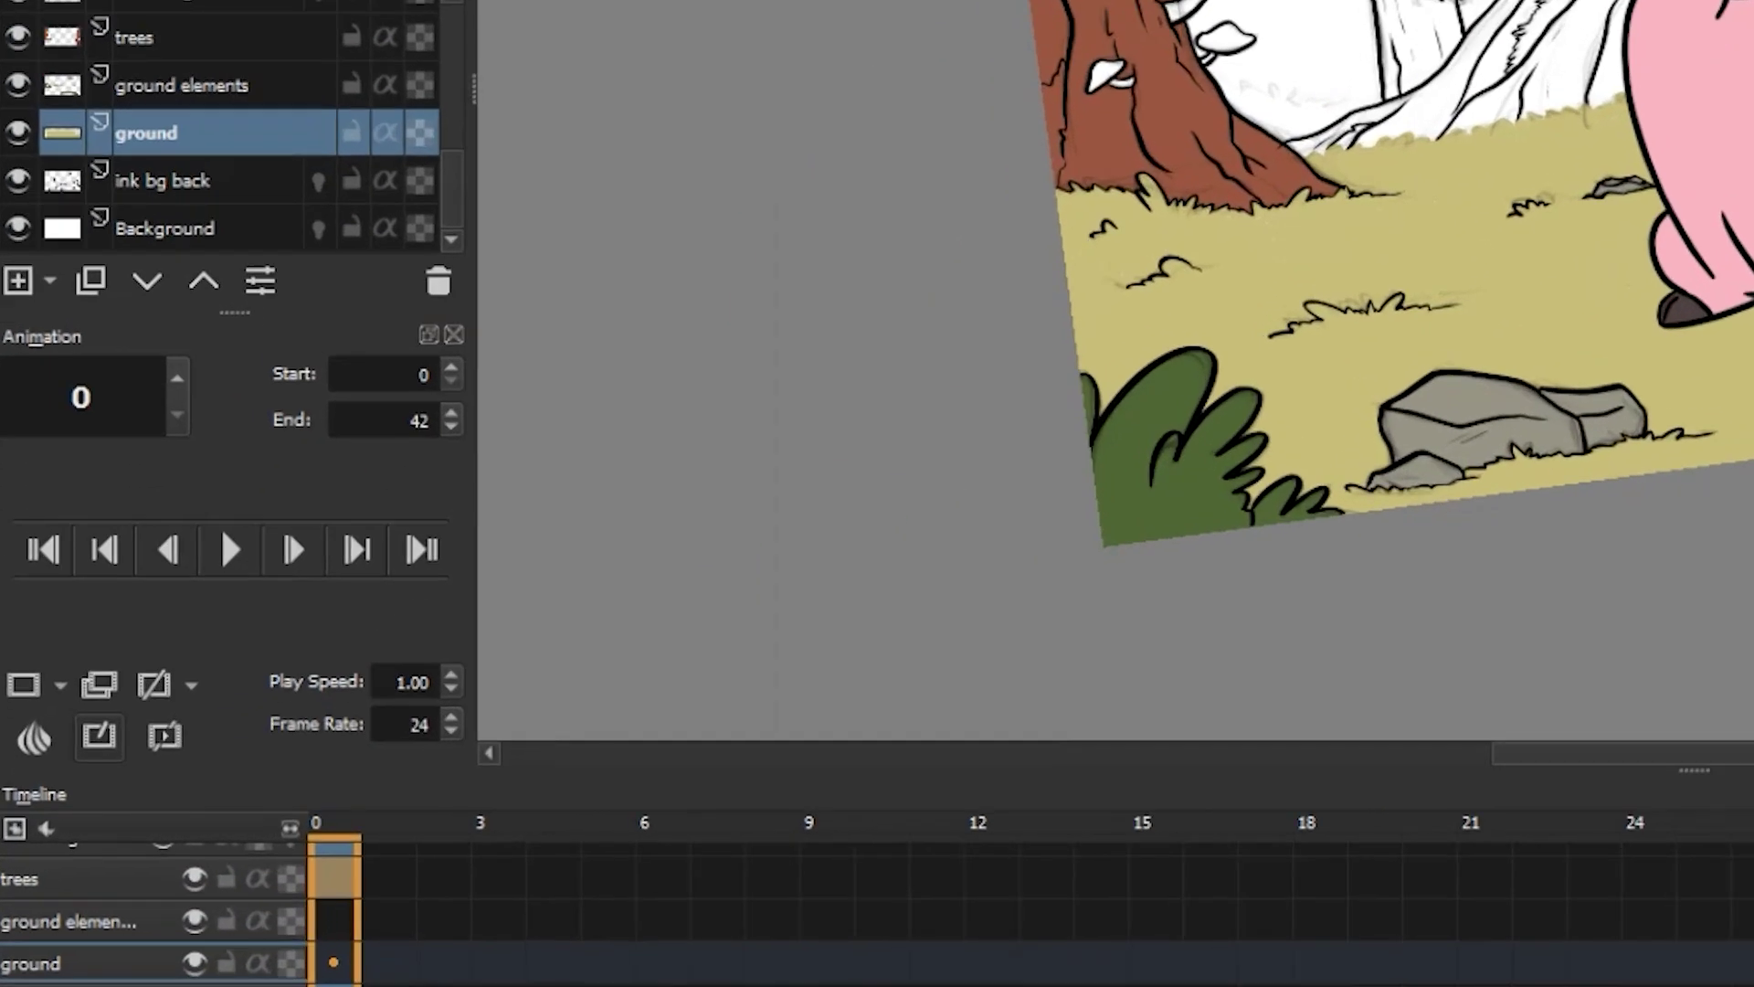
# - Wrap the ground layer in a Quick Clipping Group via its right-click Group menu
pyautogui.rightClick(164, 133)
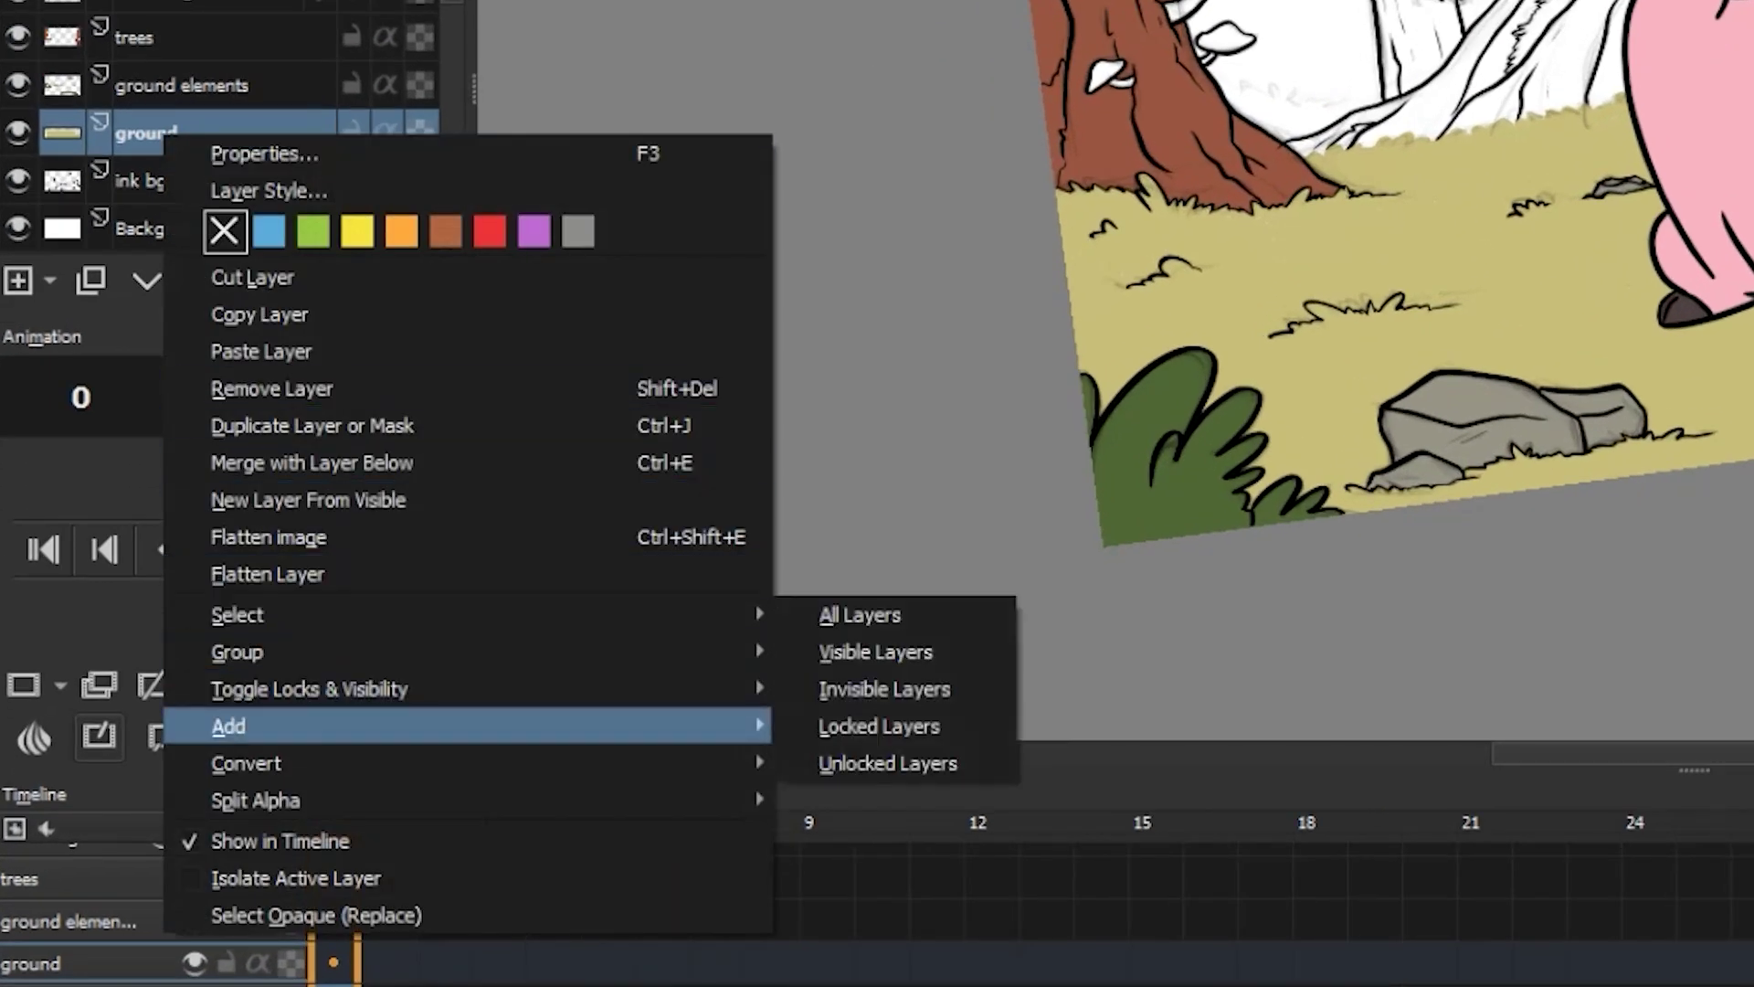
pyautogui.moveTo(639, 651)
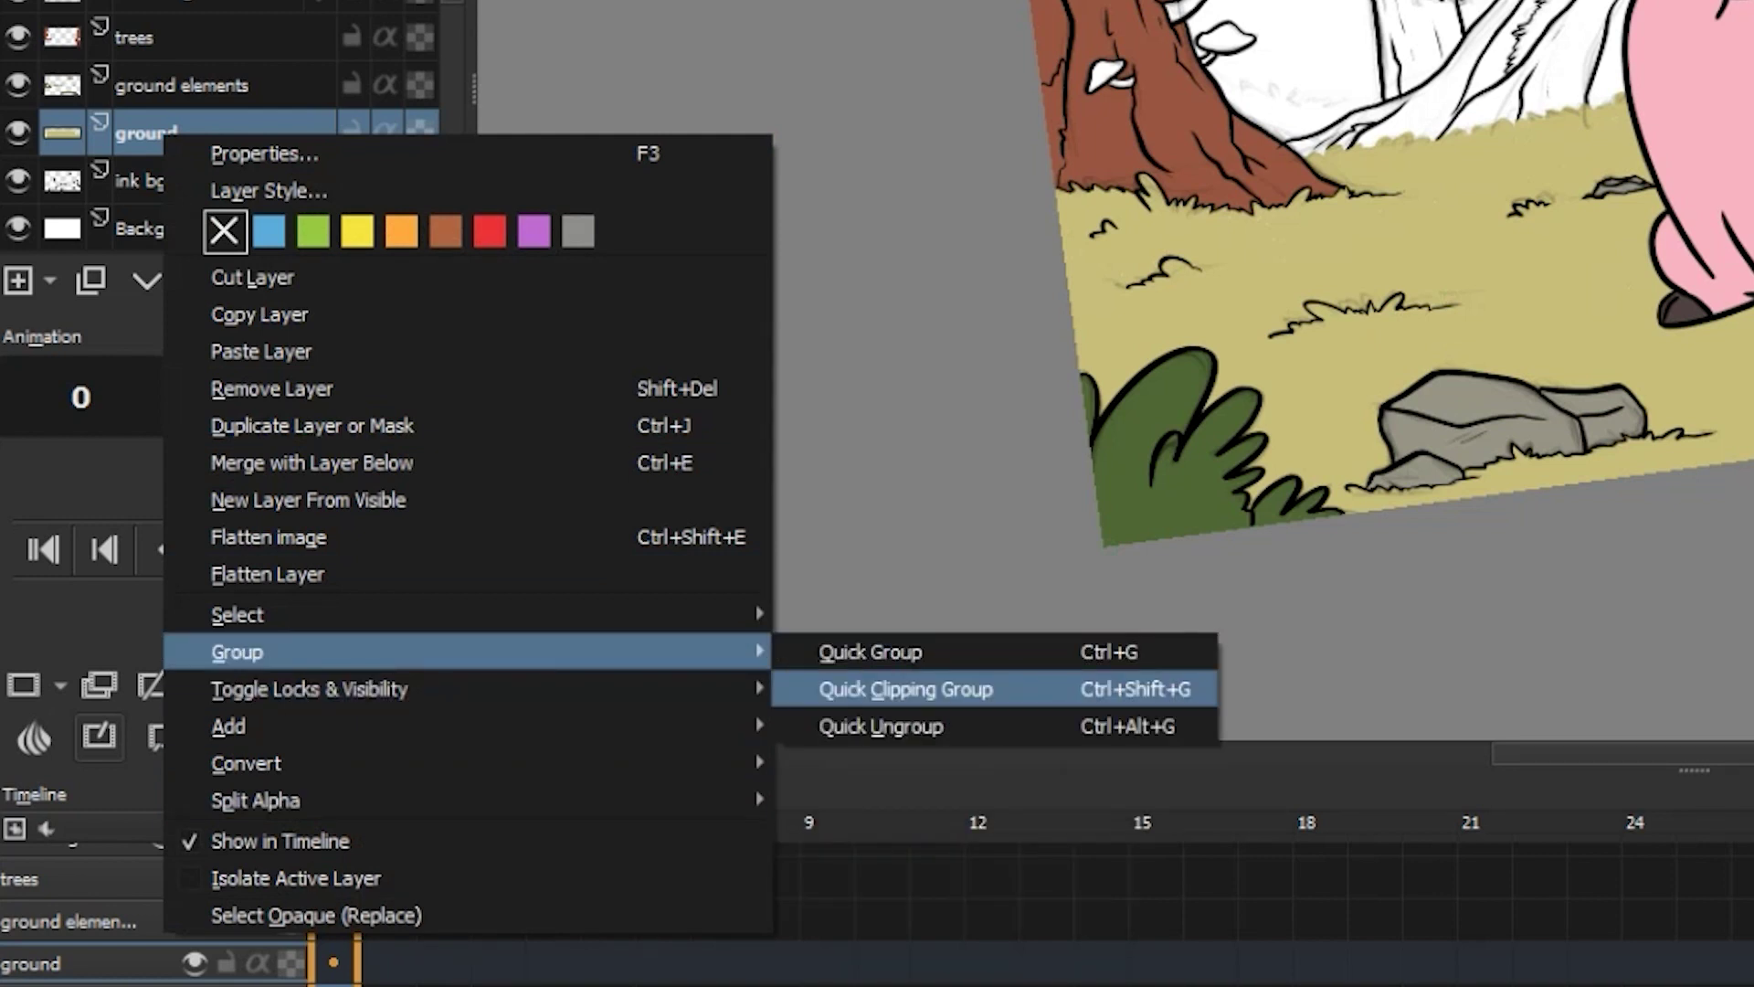
pyautogui.click(904, 689)
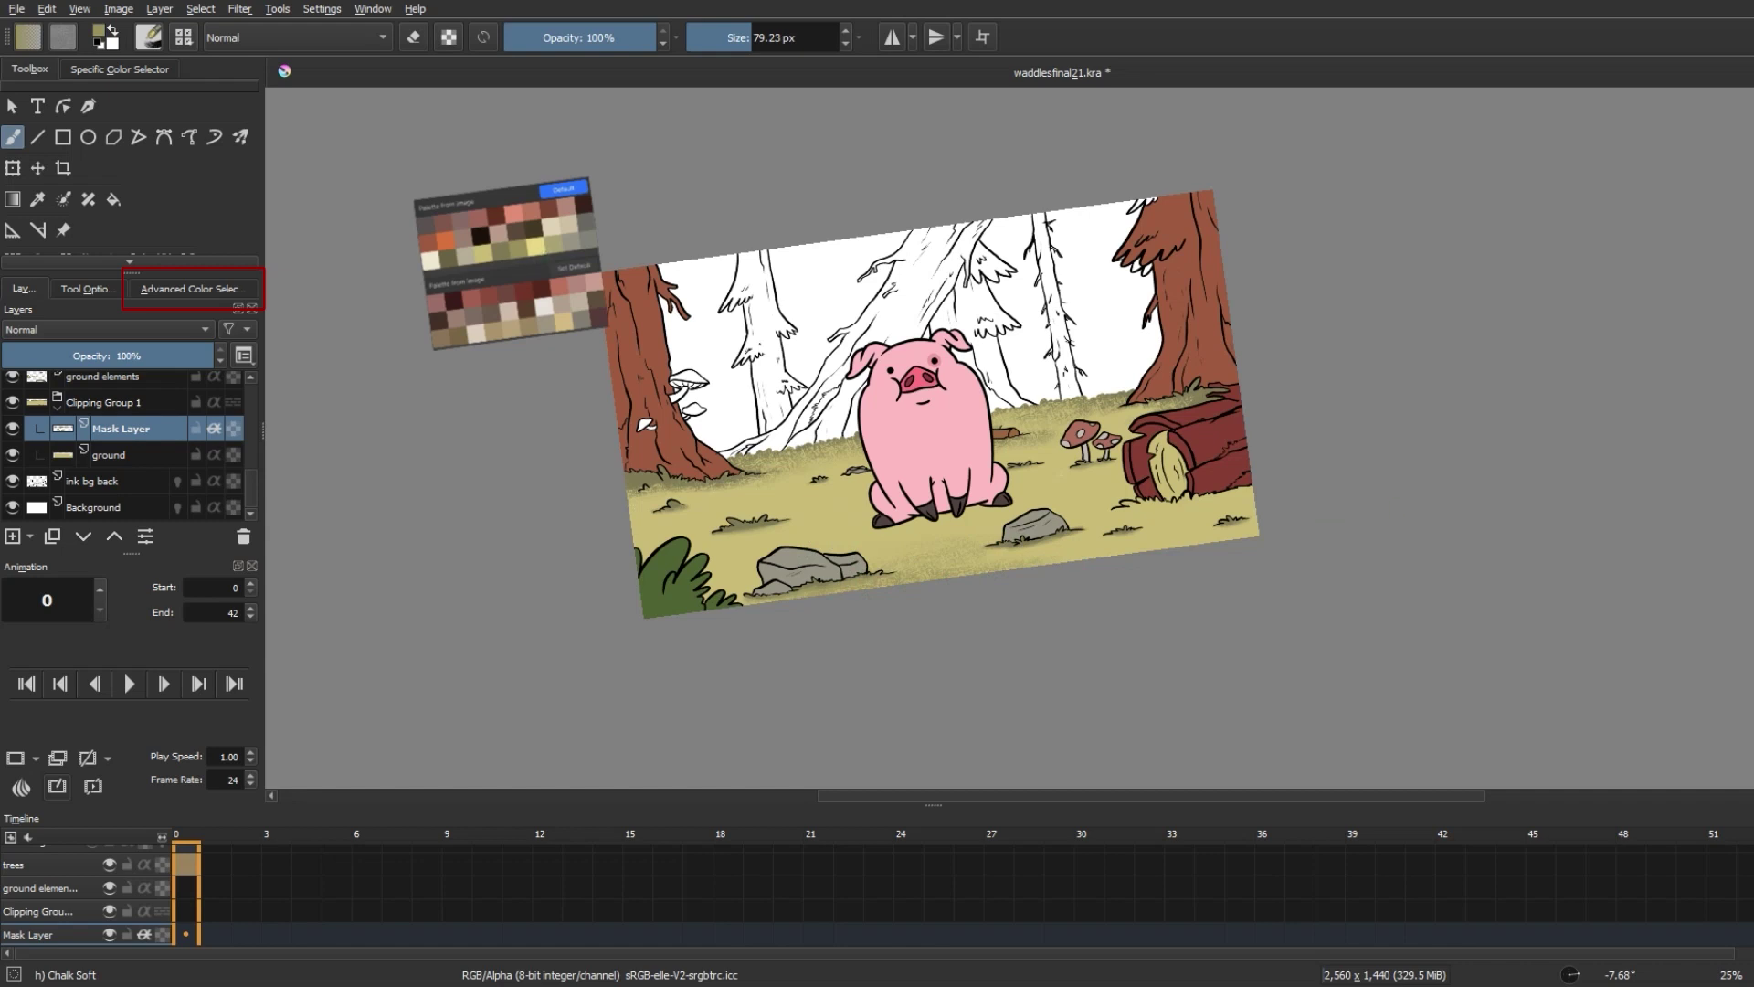
# - Pick khaki from recent colours and add a new paint layer inside the clipping group
pyautogui.click(167, 288)
pyautogui.click(250, 333)
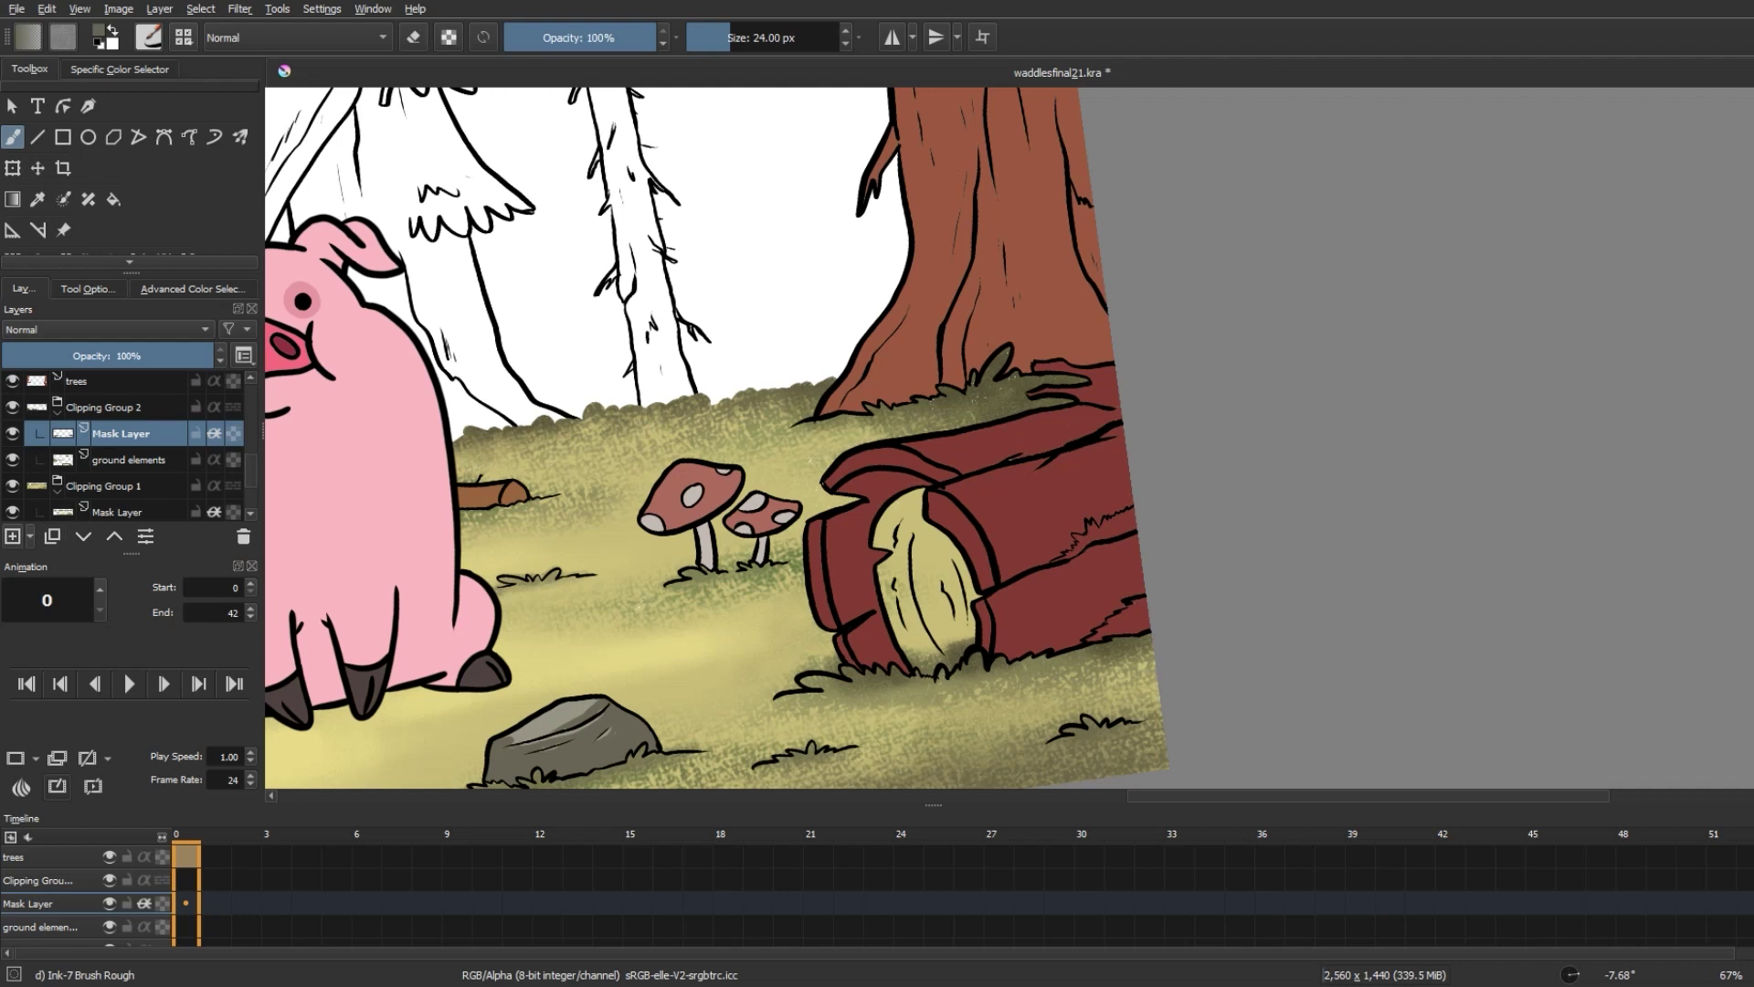
pyautogui.press('Insert')
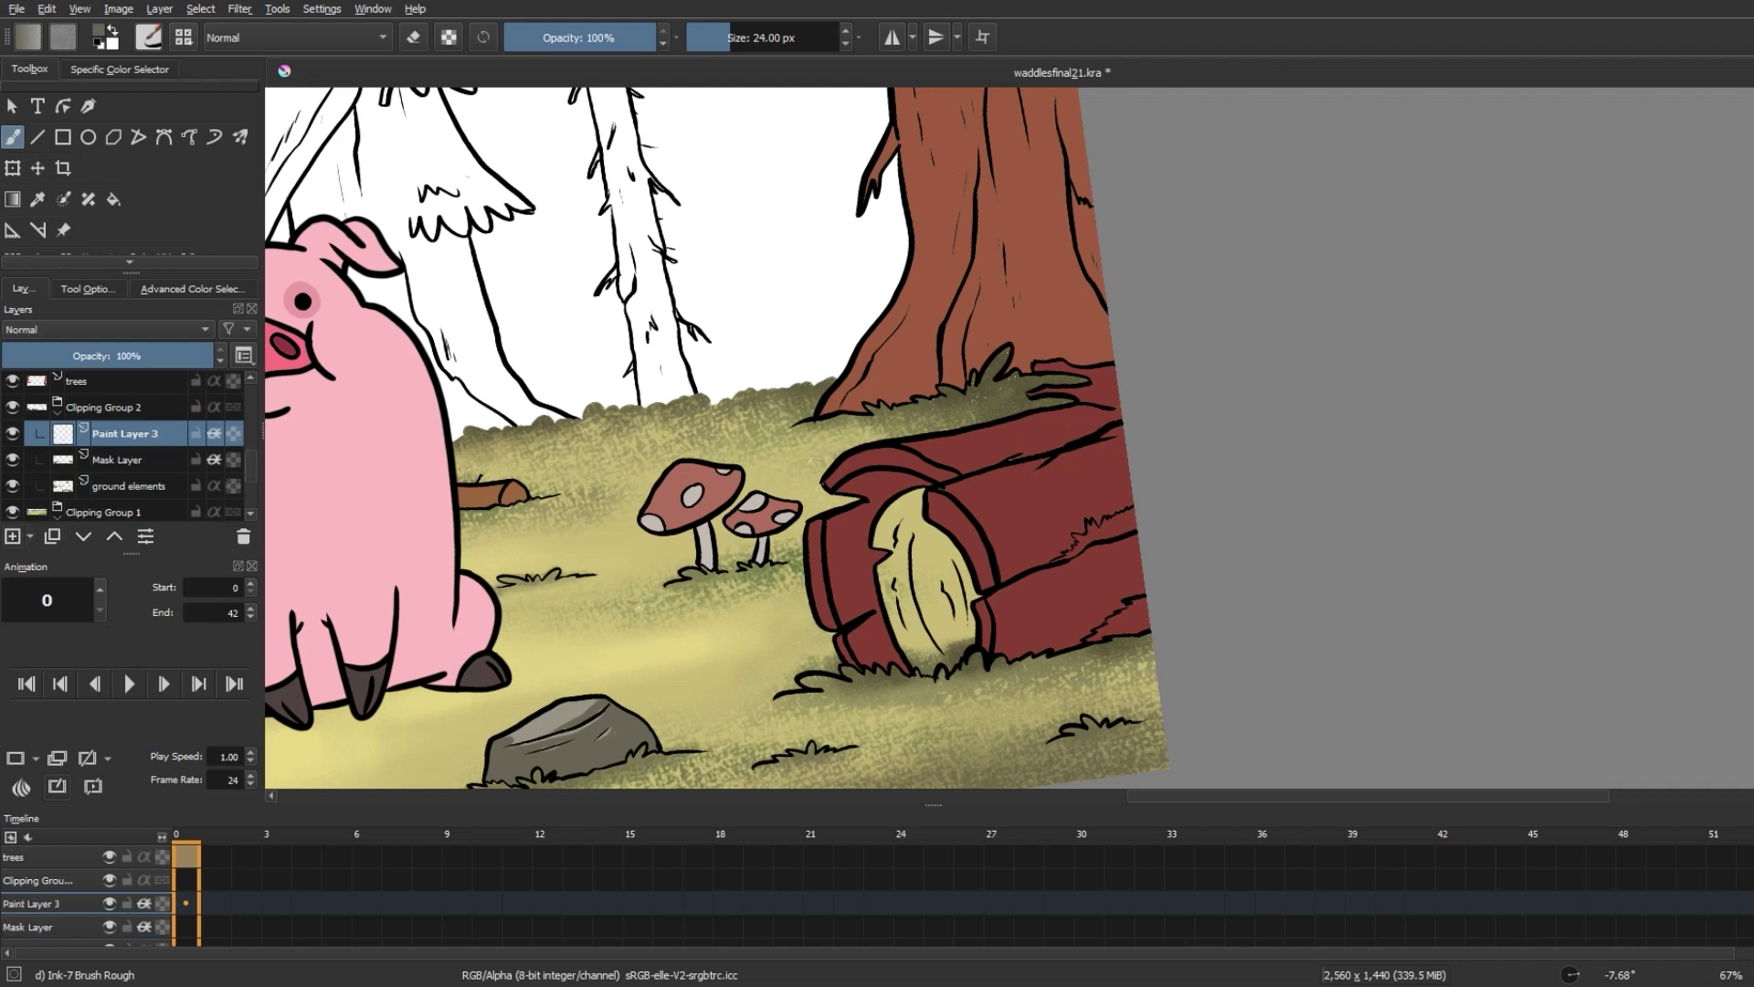
# - Set the brush blending mode to Multiply, then return to the Layers list
pyautogui.click(88, 288)
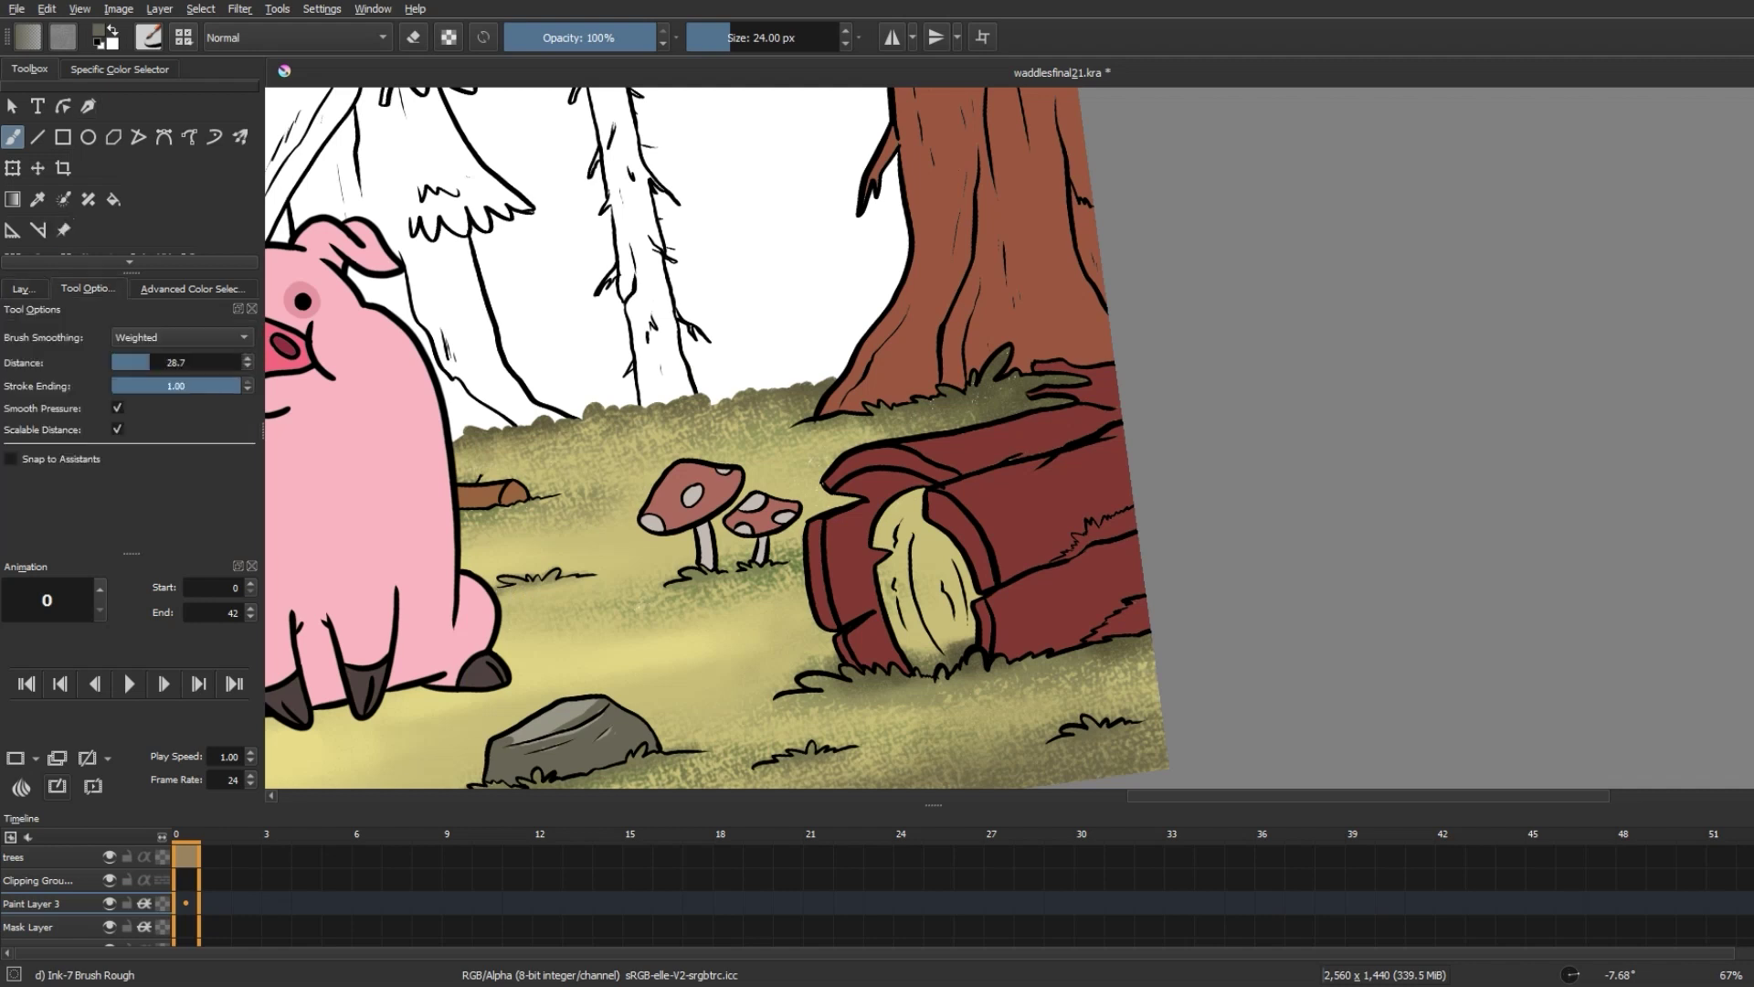
pyautogui.click(192, 288)
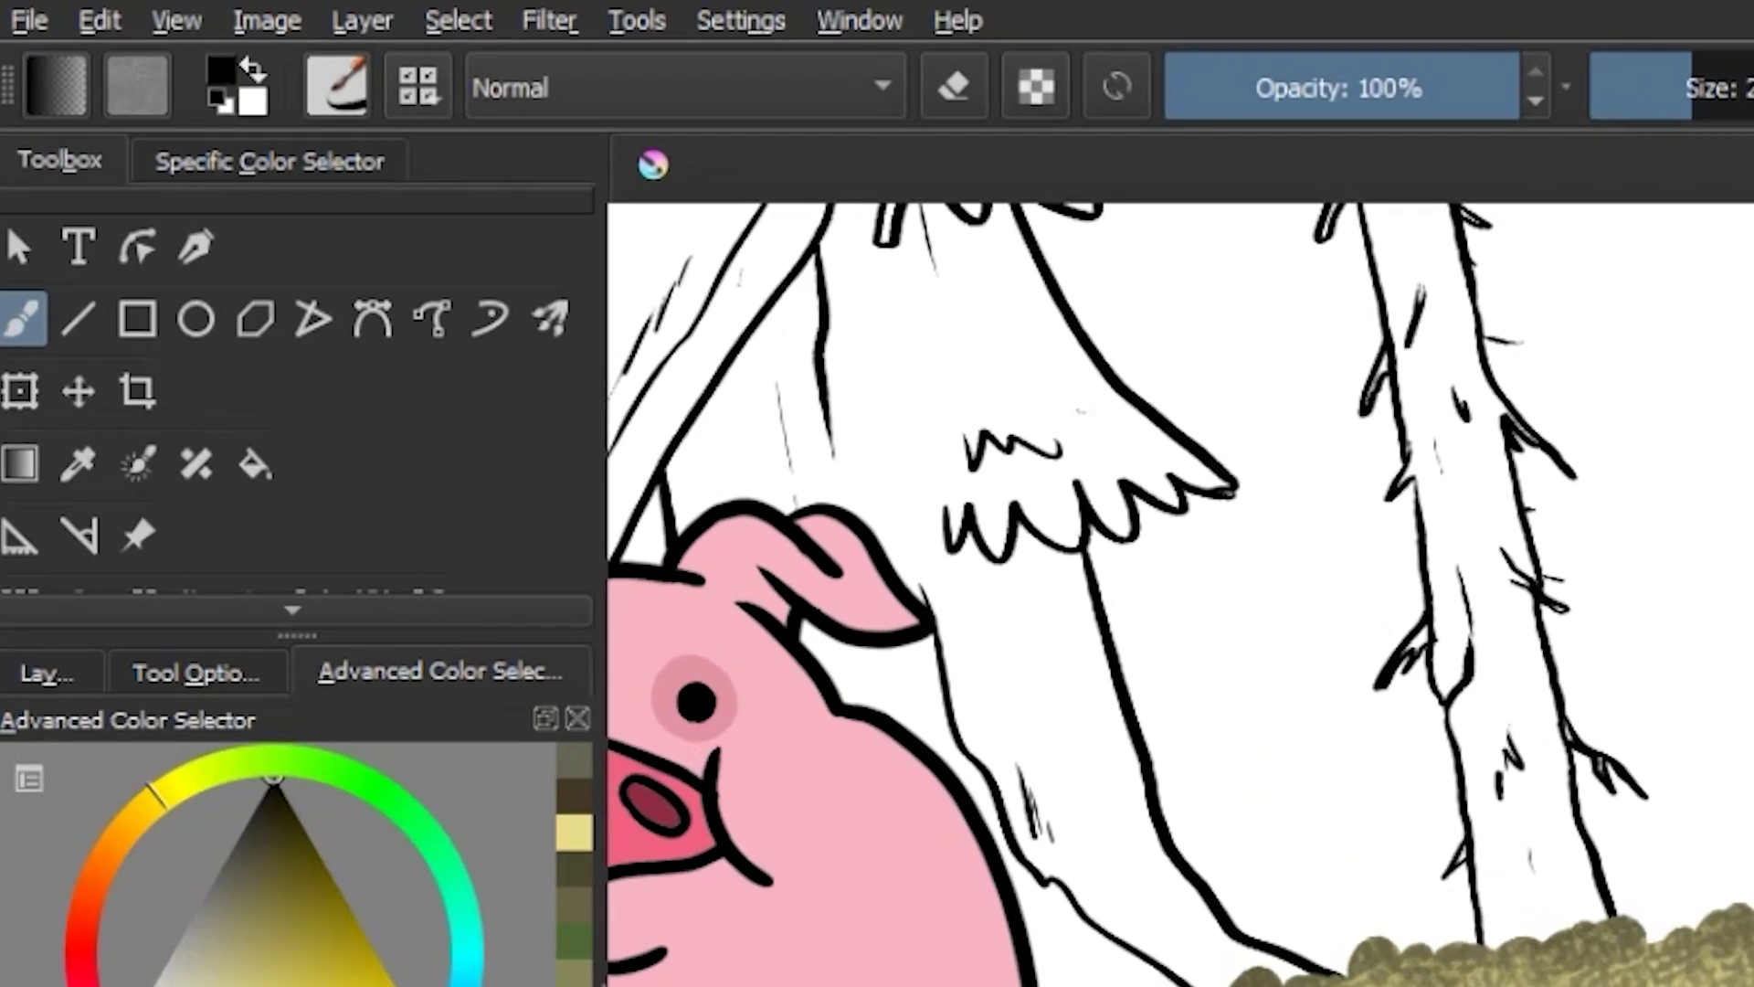
pyautogui.click(292, 37)
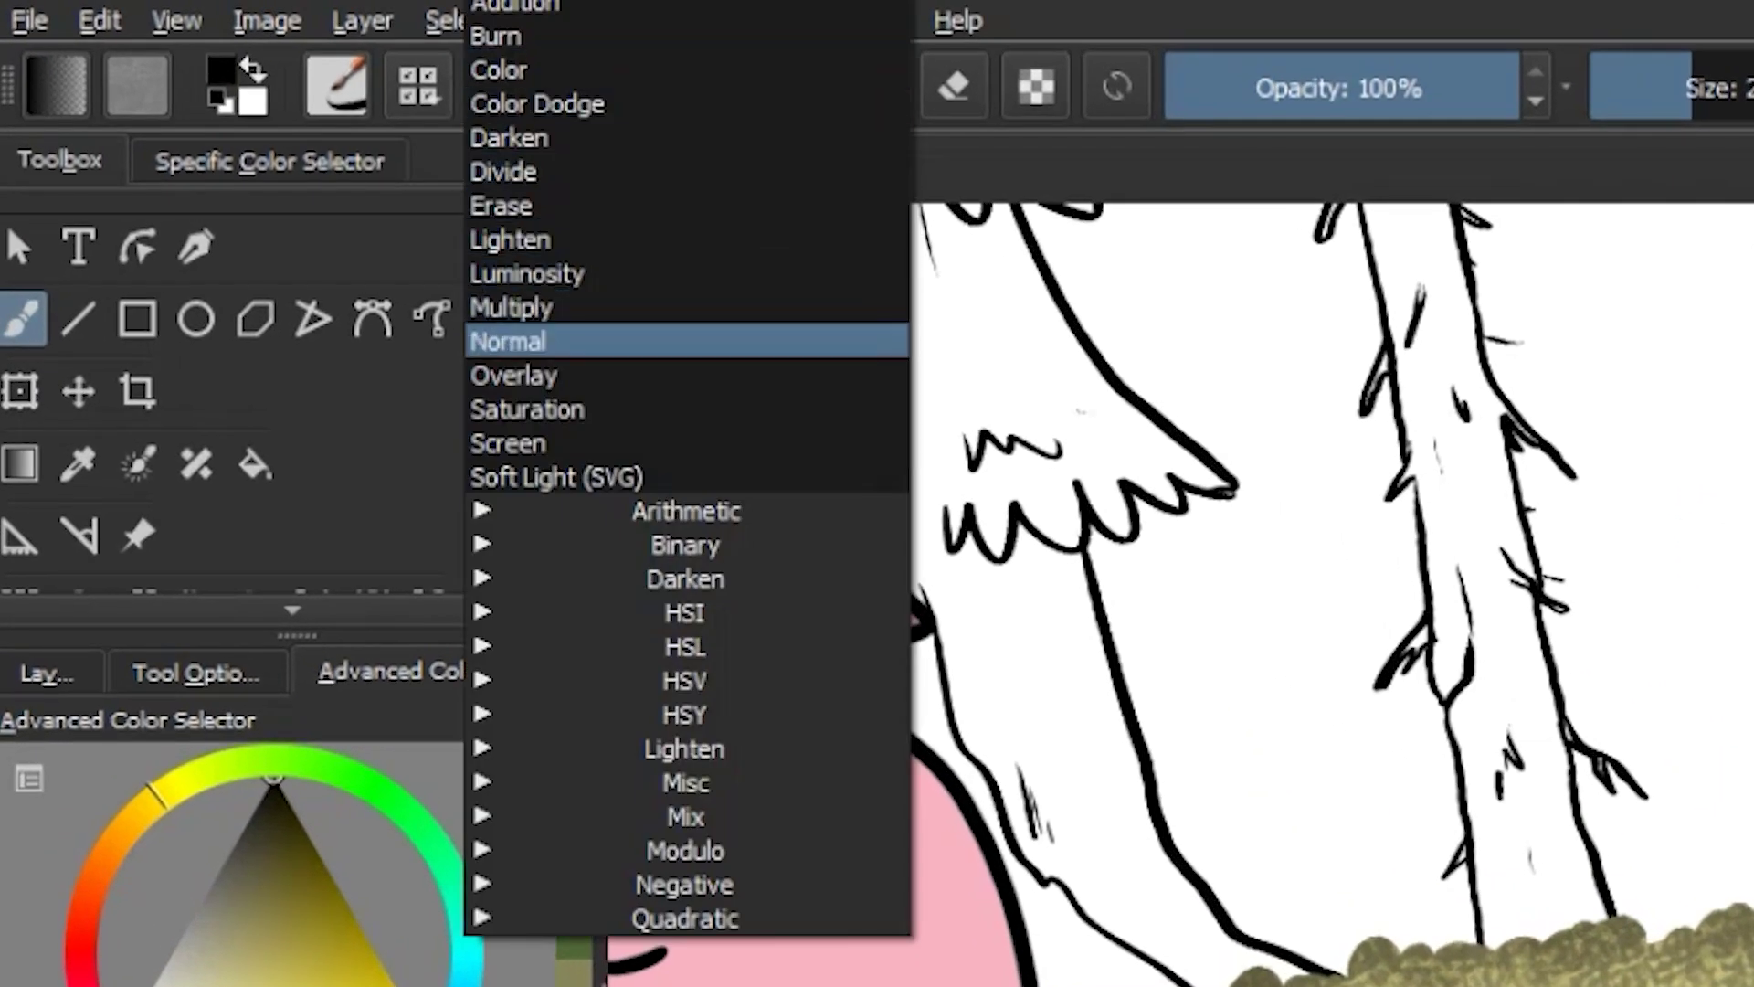
pyautogui.click(512, 308)
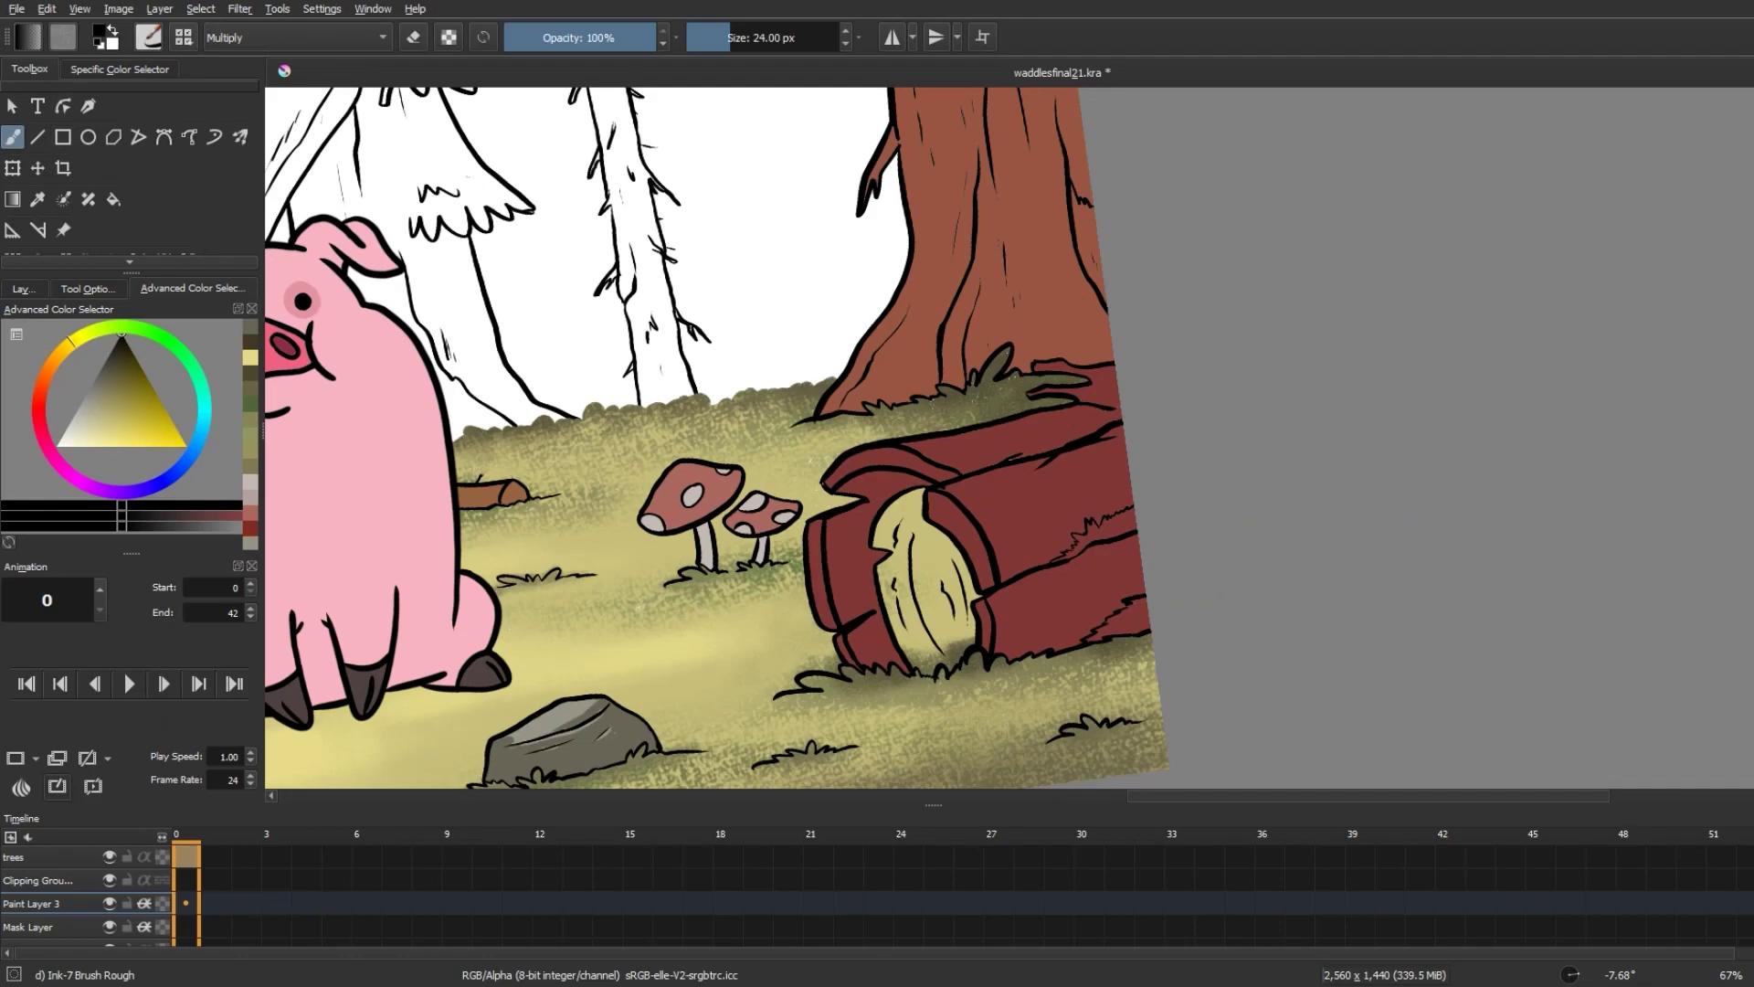
pyautogui.click(23, 288)
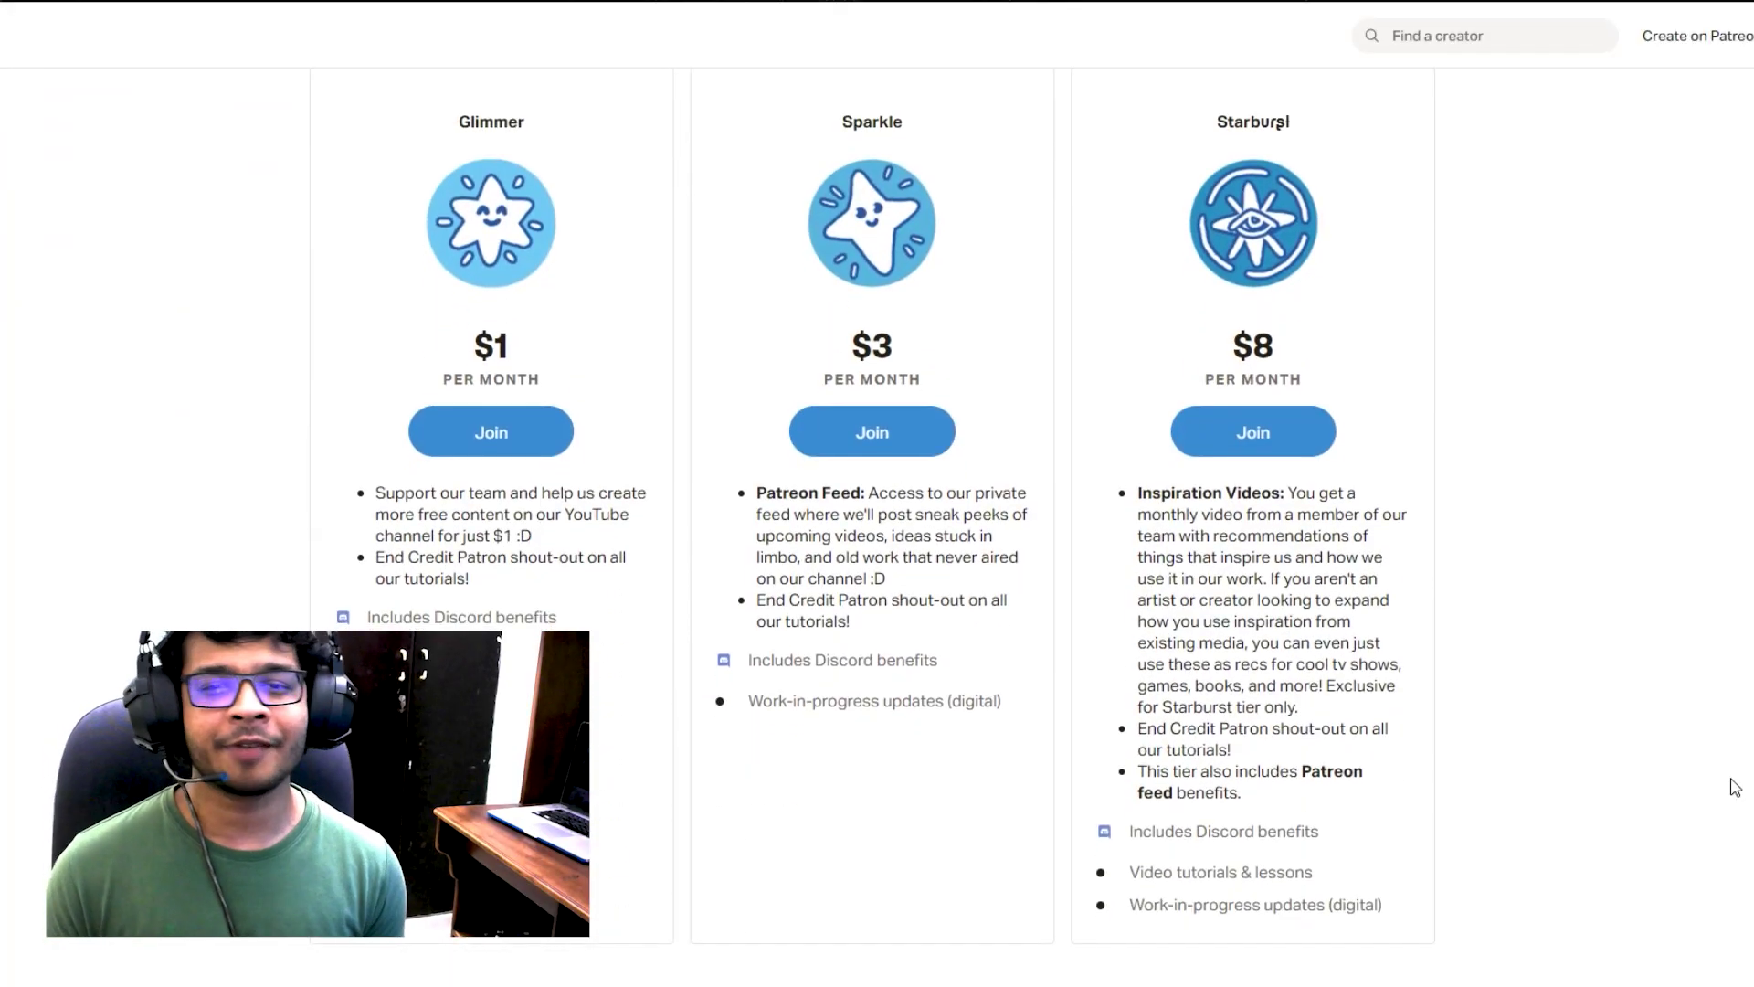
# - Scroll the Patreon page to review the Glimmer, Sparkle and Starburst tier cards
pyautogui.scroll(-10, 1735, 787)
pyautogui.scroll(-5, 1735, 787)
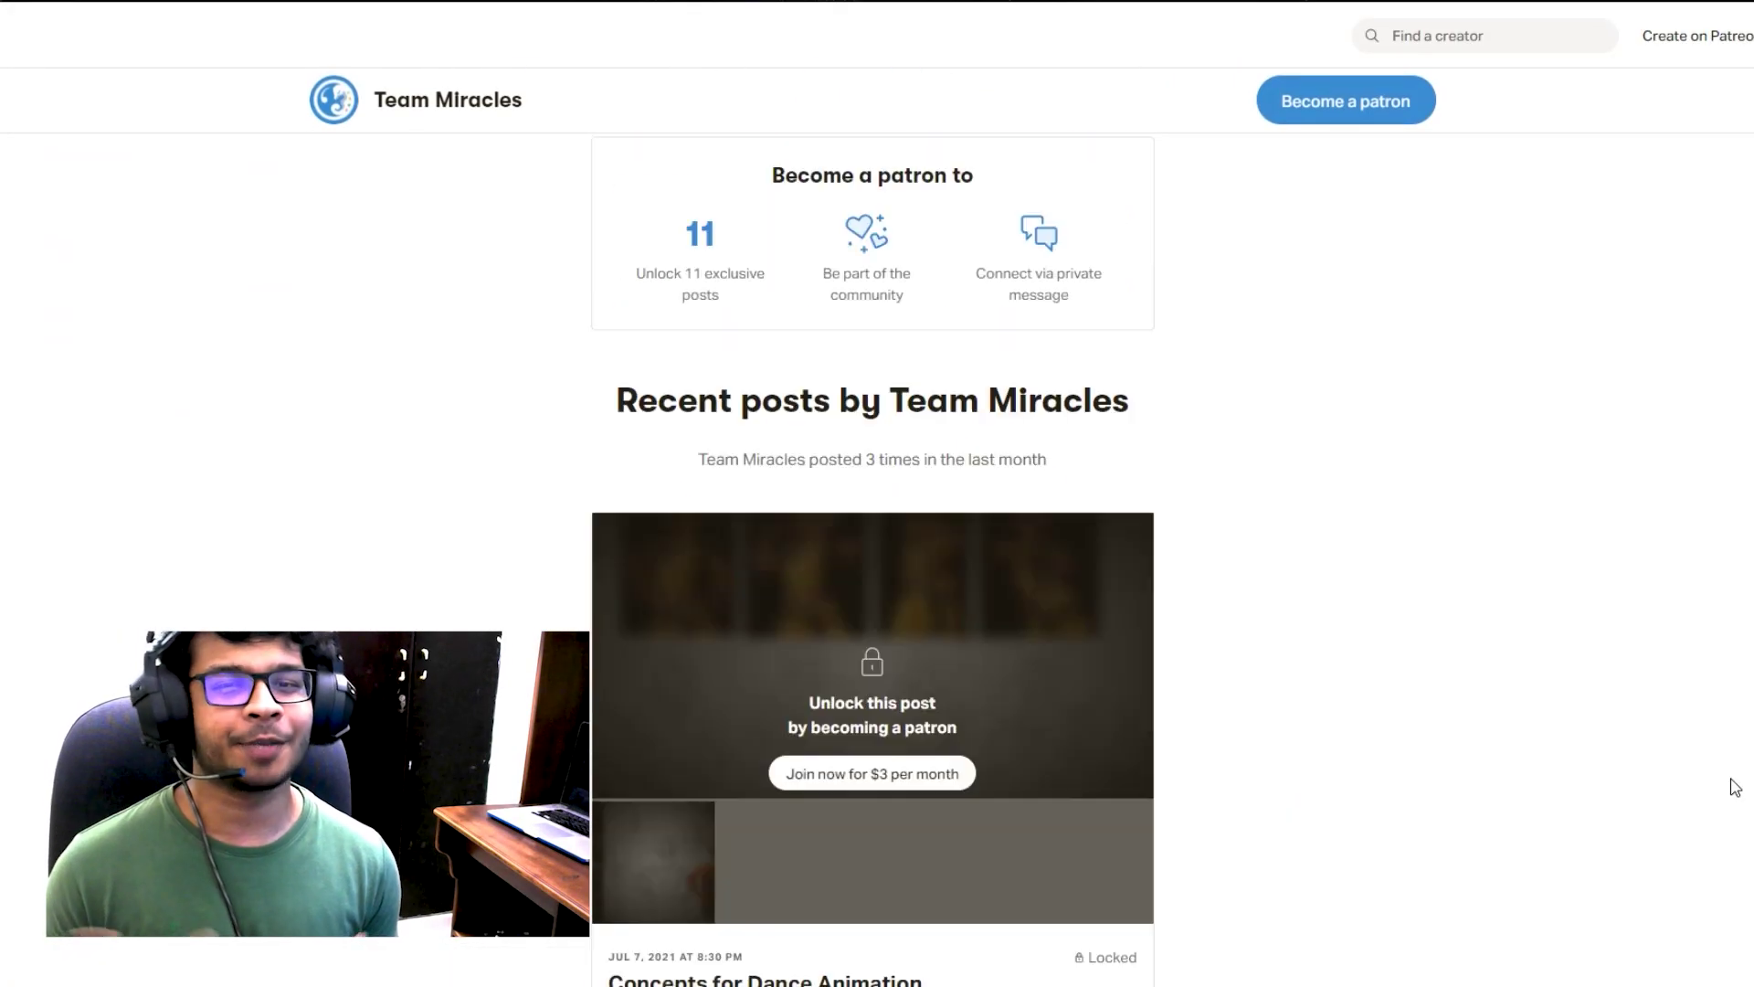
pyautogui.scroll(12, 1735, 787)
pyautogui.scroll(3, 1735, 787)
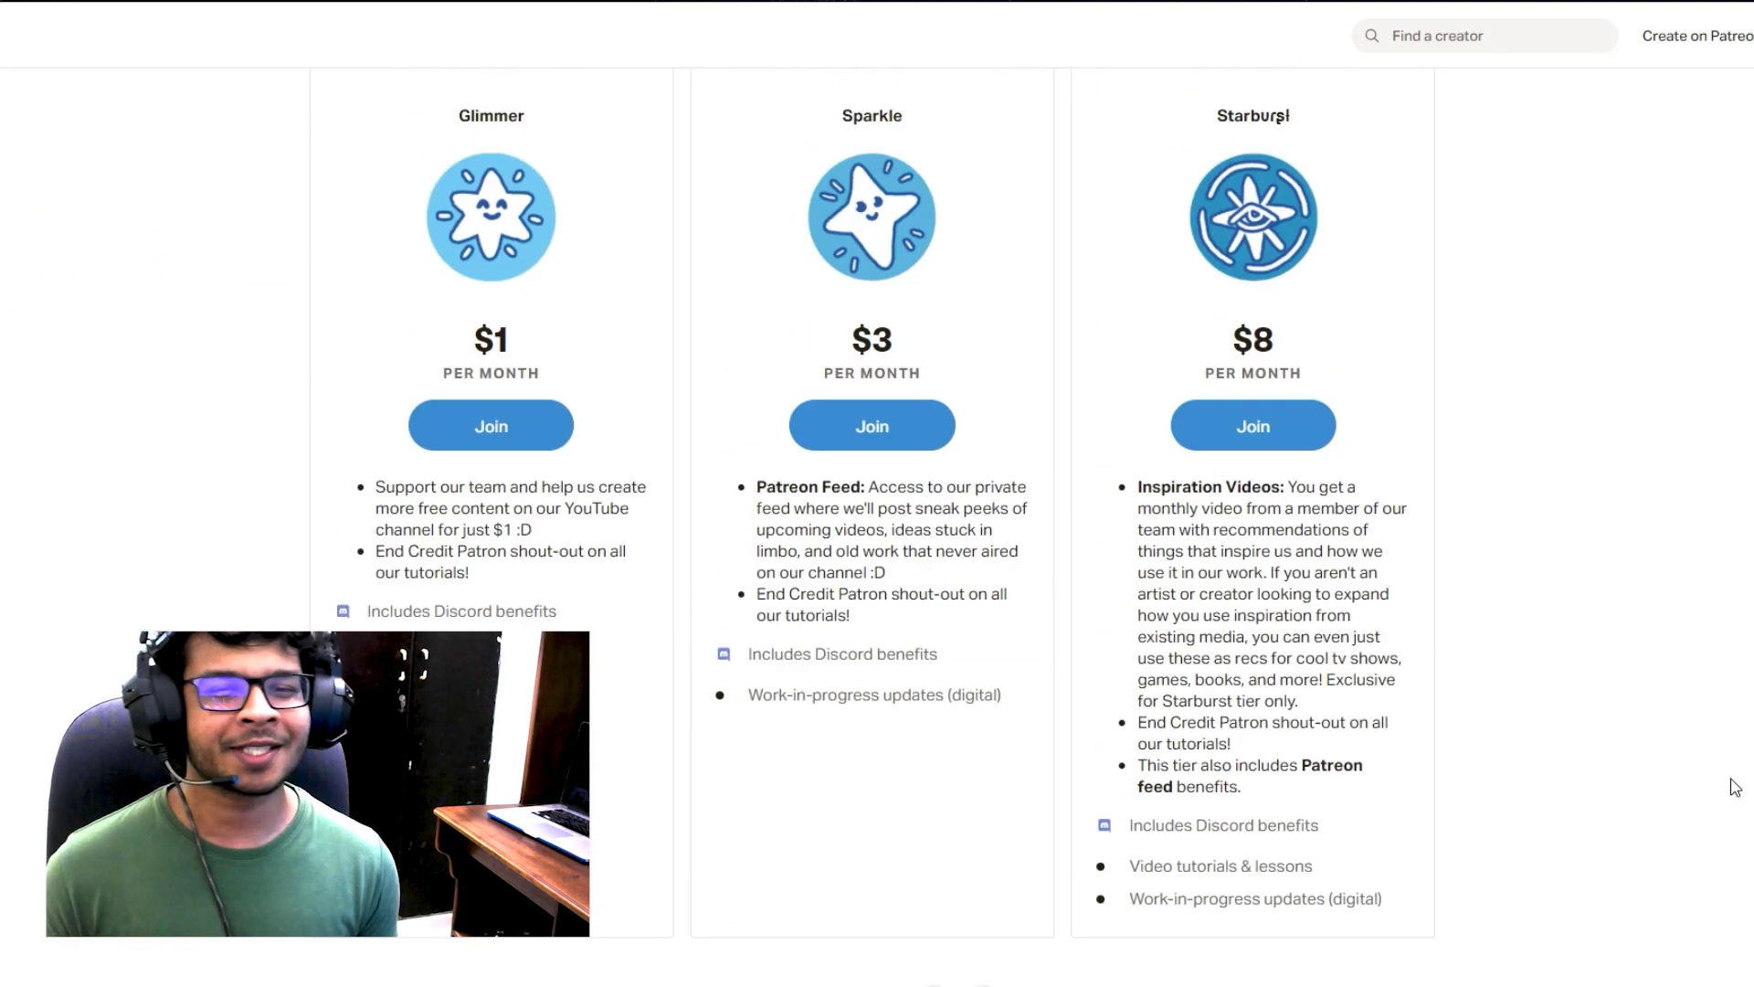